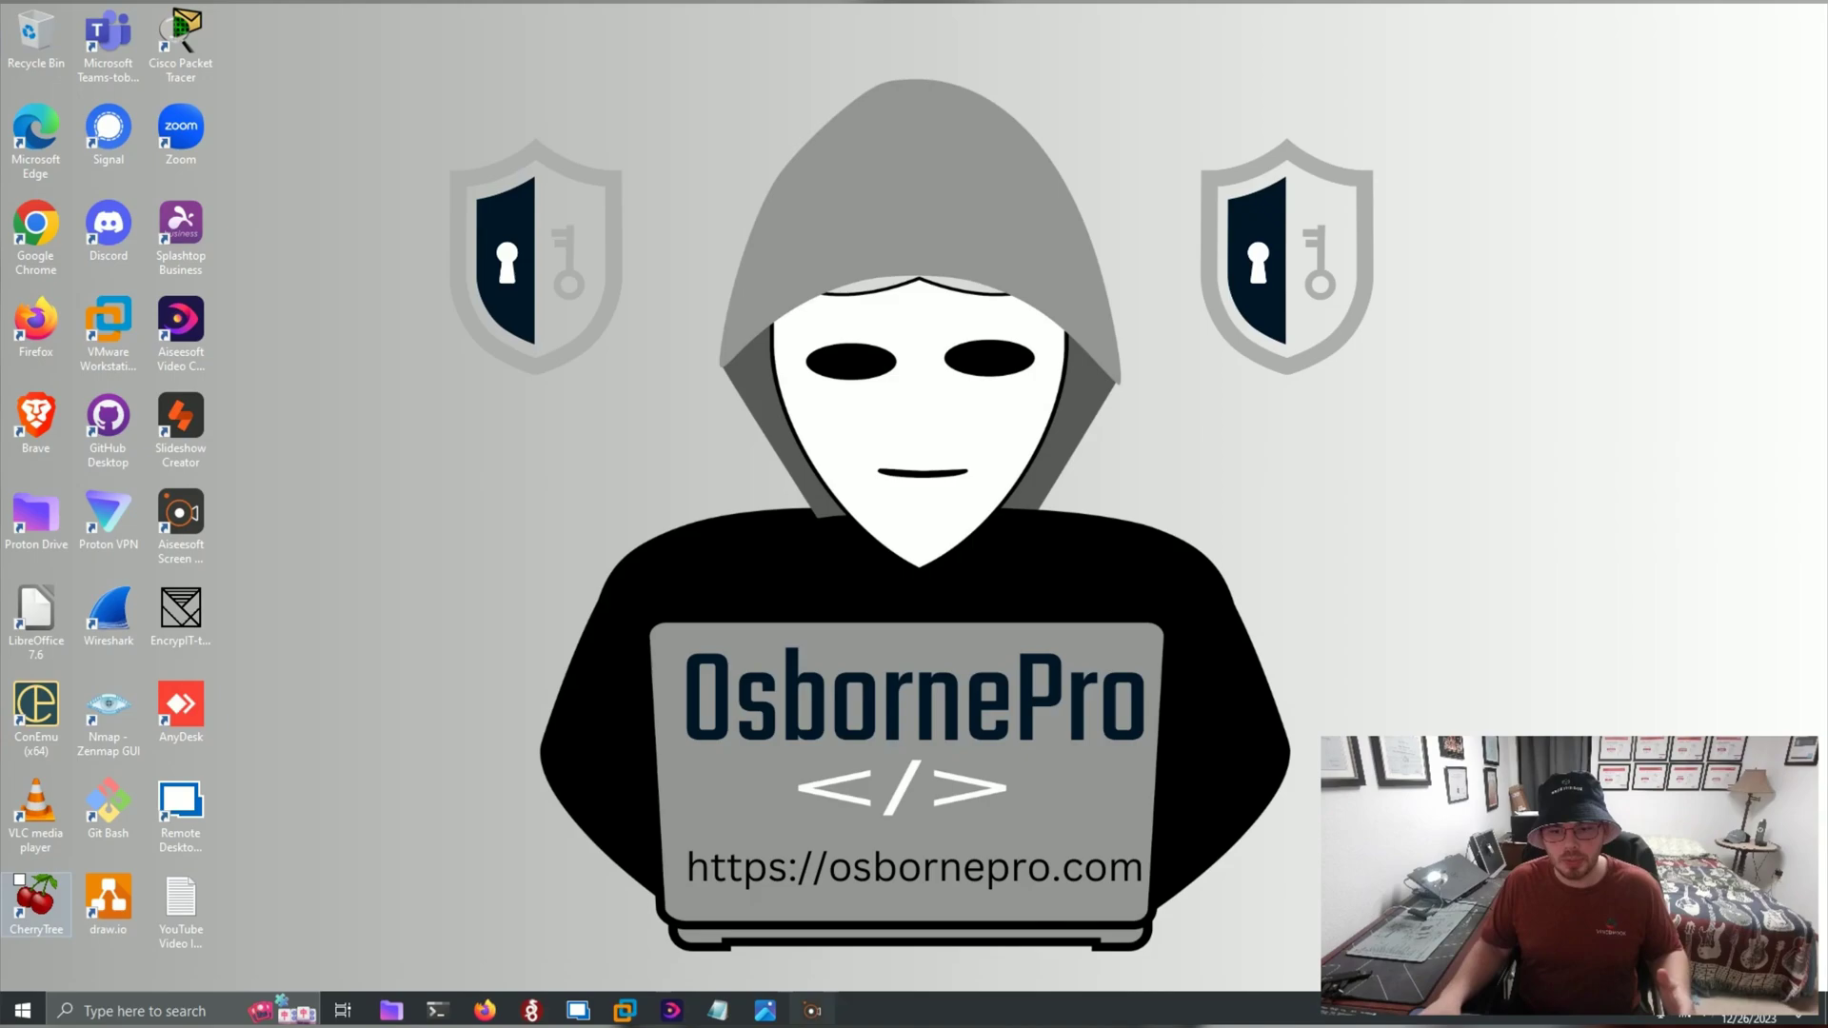
# Step: Search 'view advanced' to open System Properties and centre its window on screen
pyautogui.click(145, 1011)
pyautogui.write('vie')
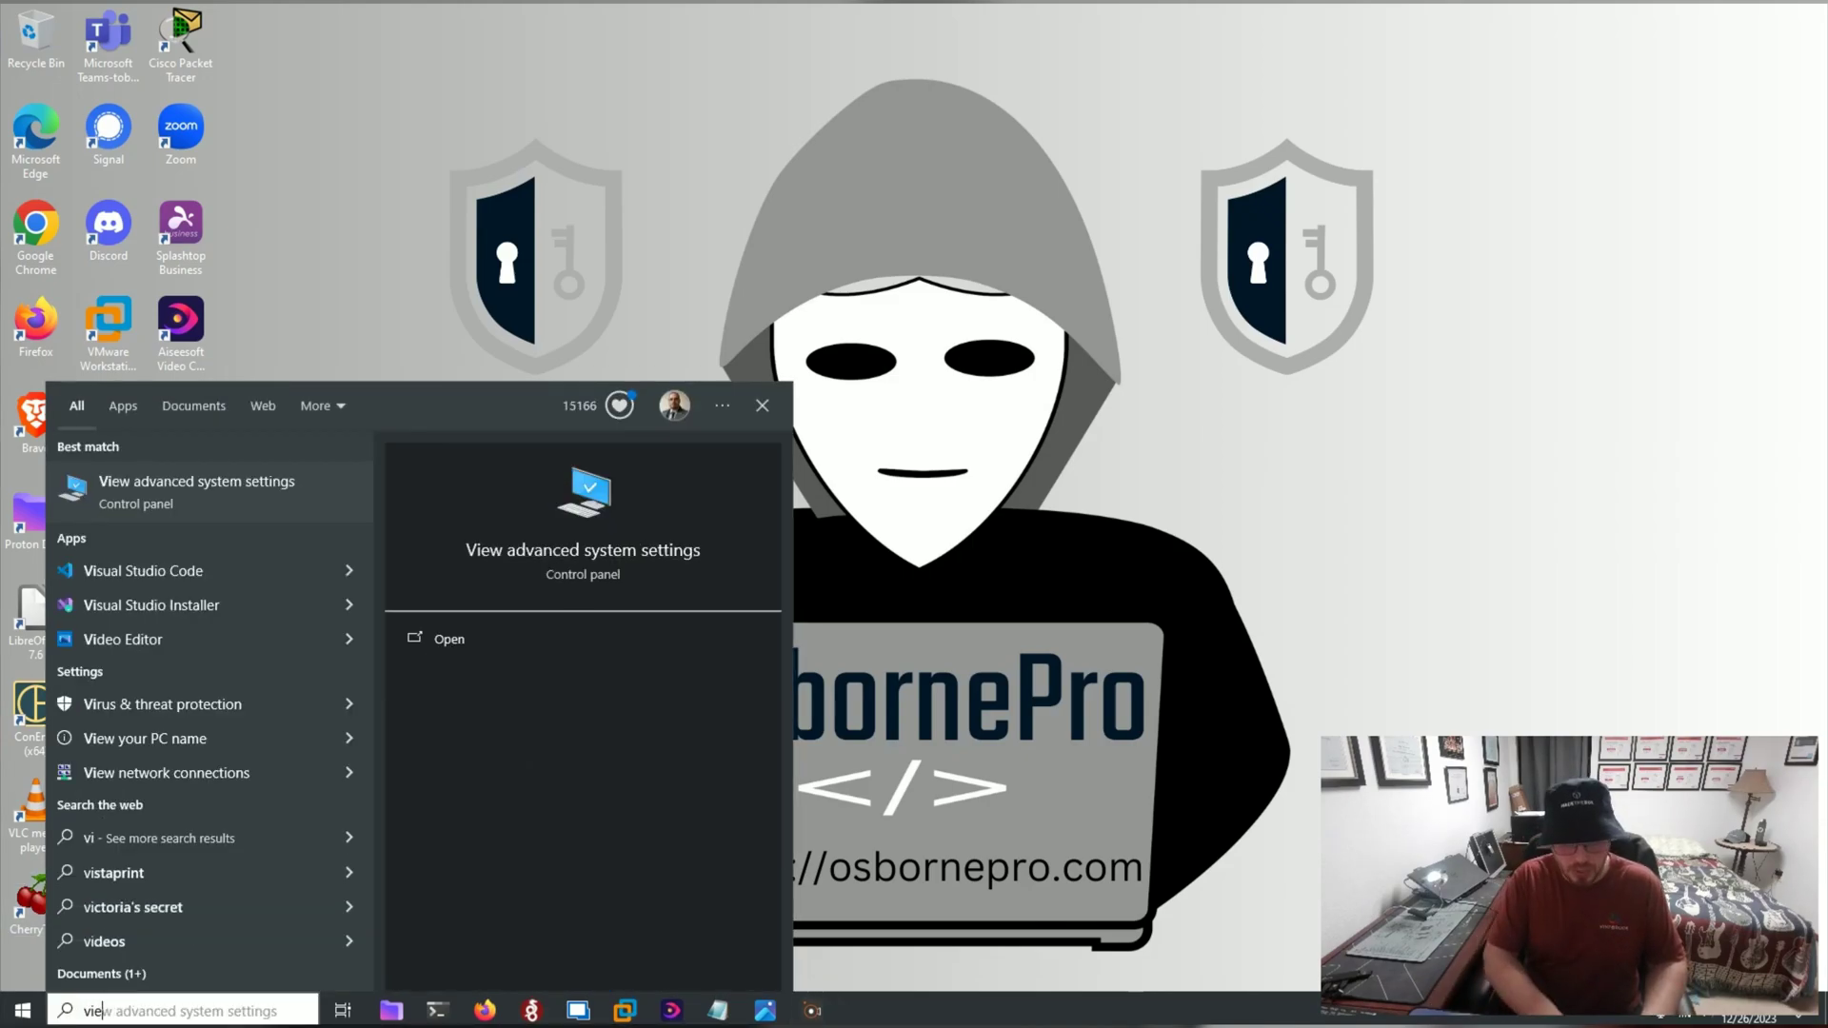
pyautogui.write('w advanced')
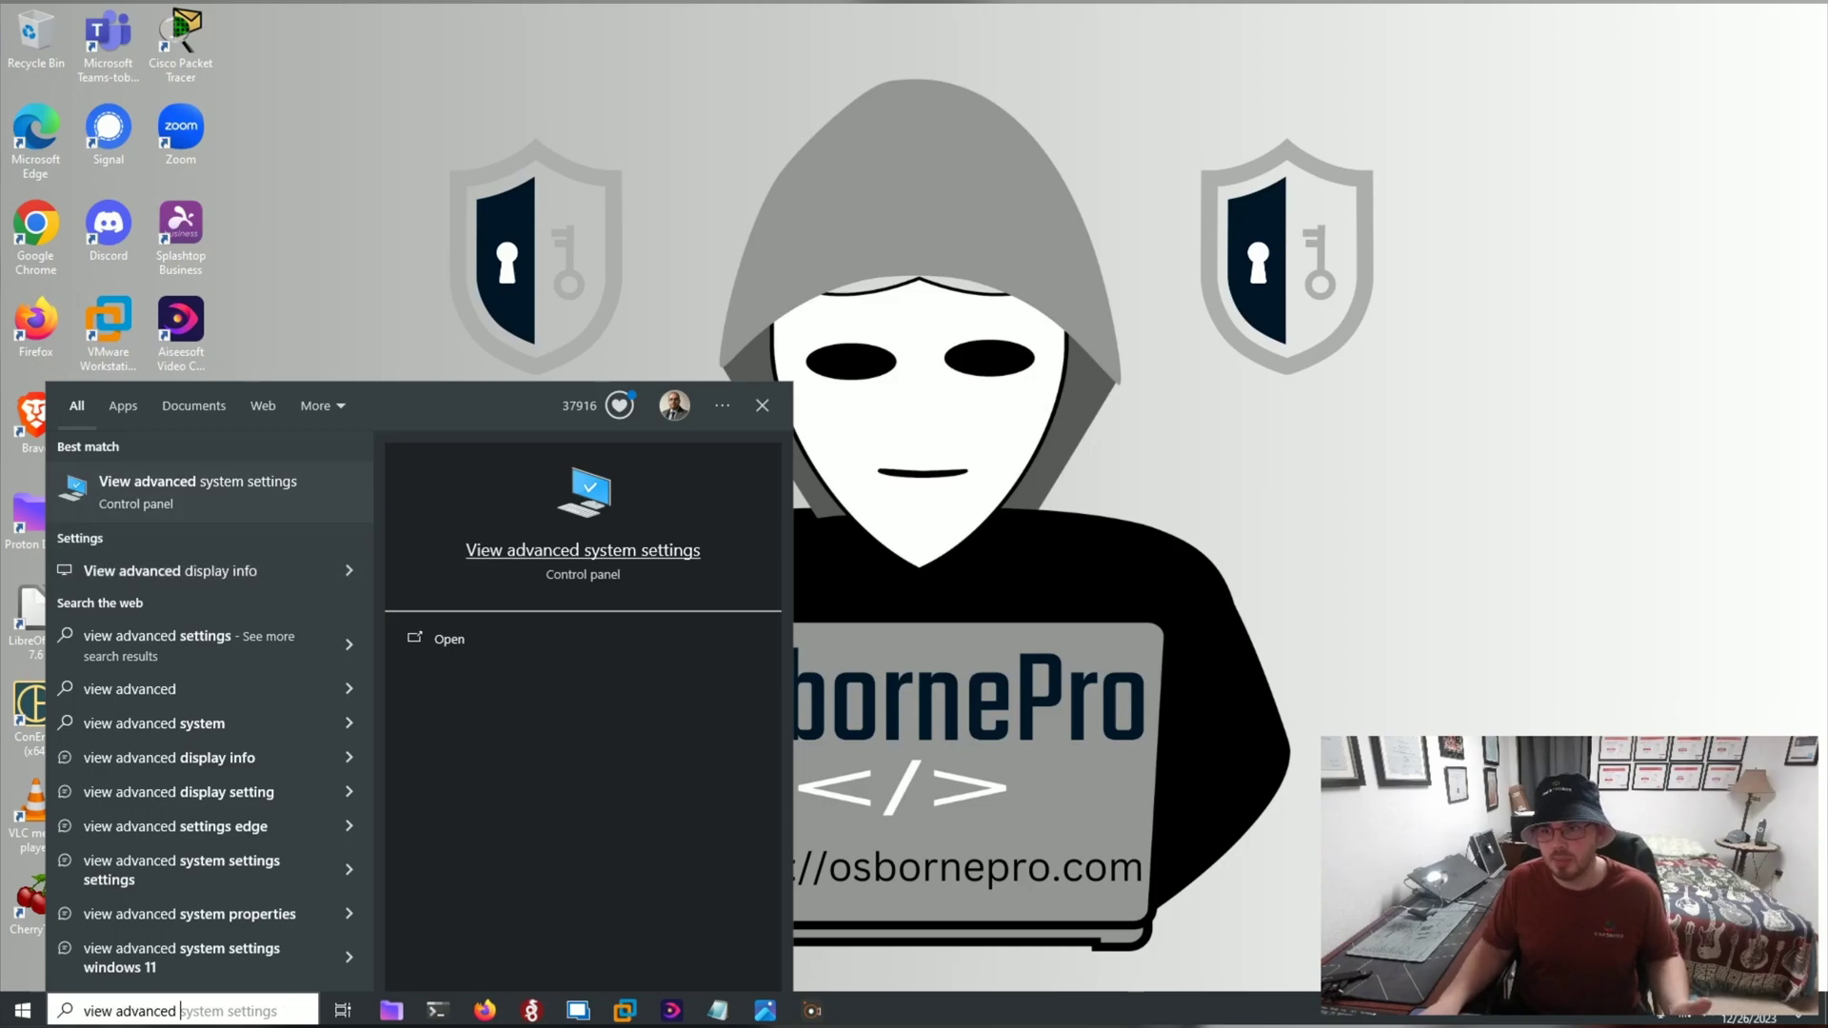
pyautogui.press('Return')
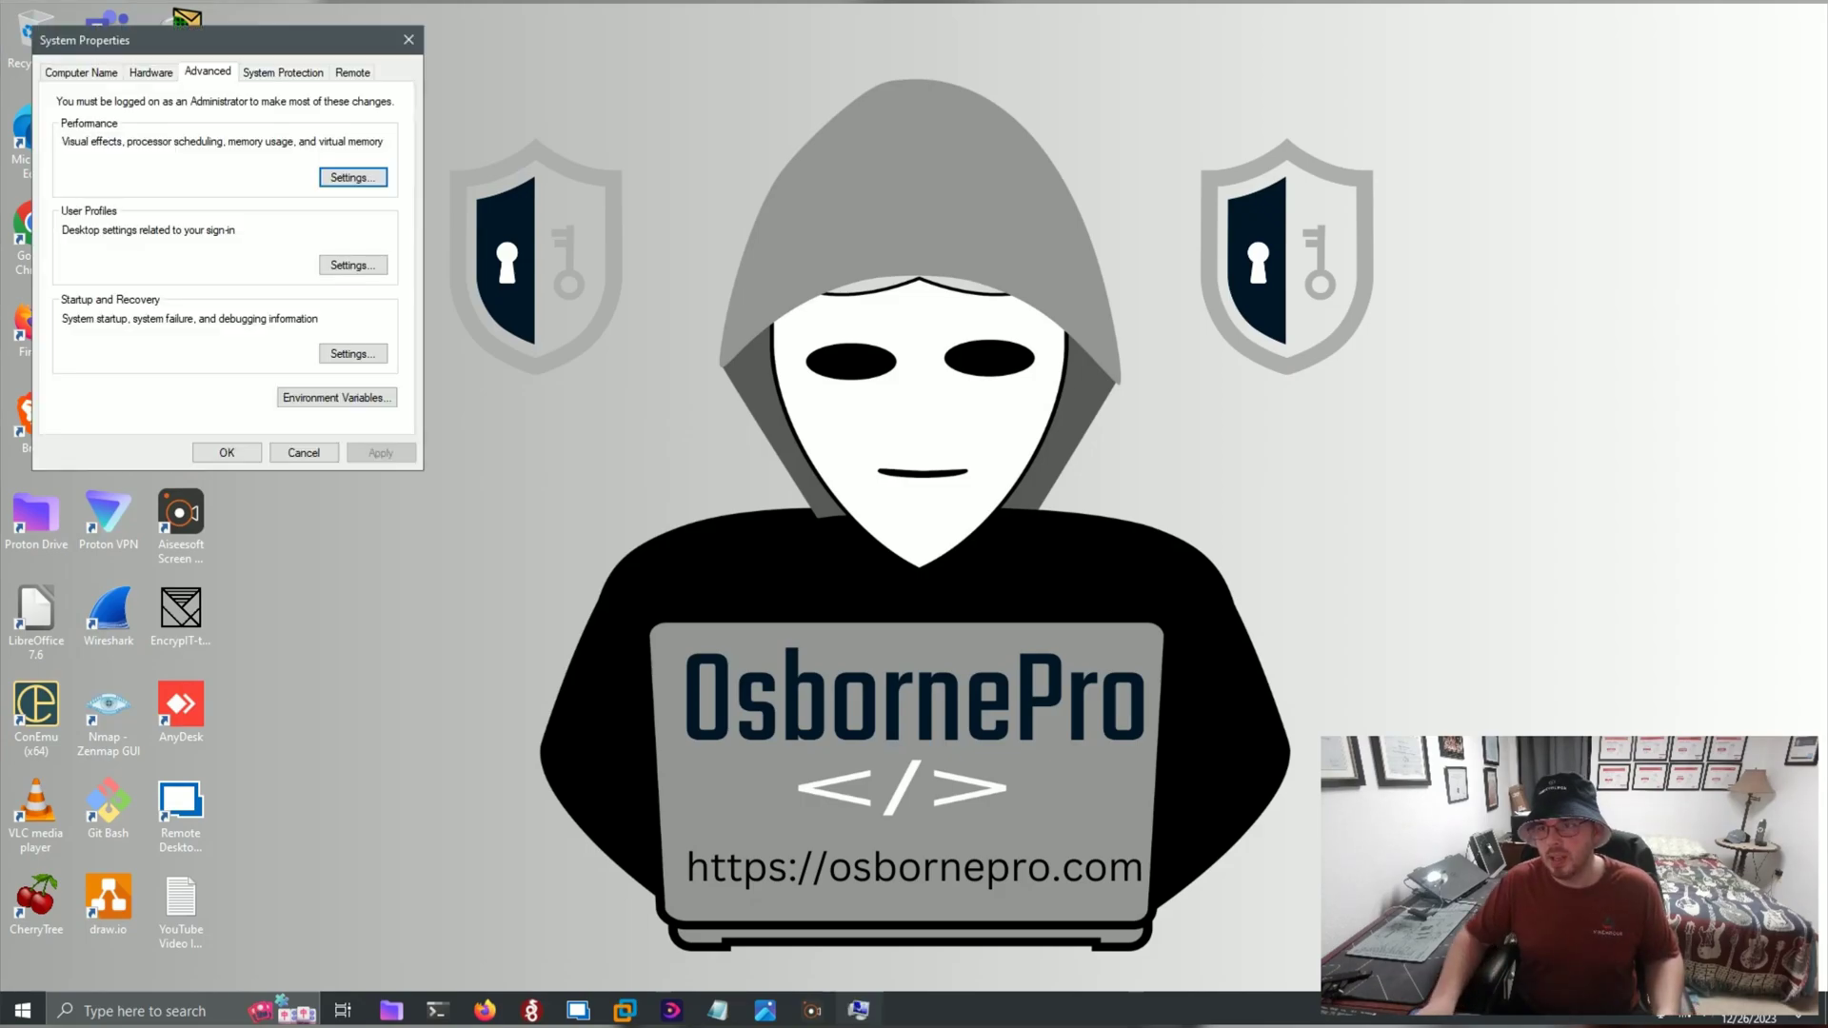
pyautogui.moveTo(229, 40); pyautogui.dragTo(828, 188)
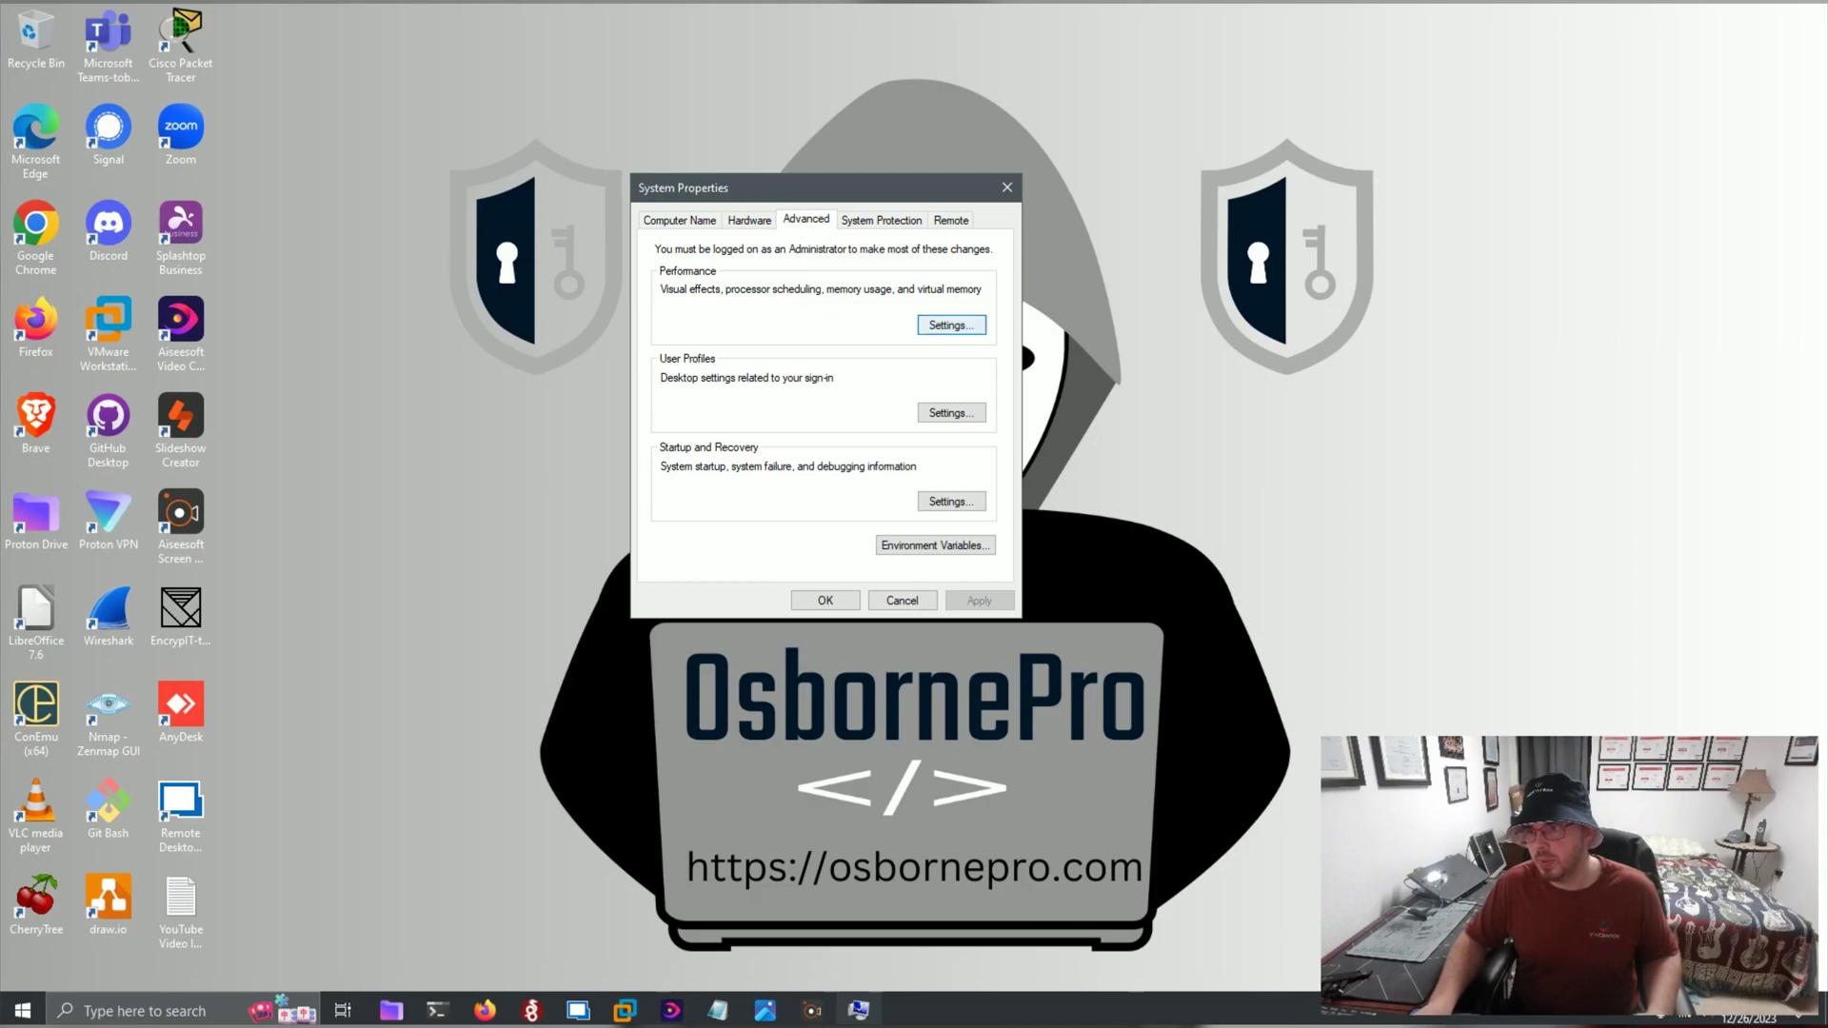
# Step: Apply Best performance visual effects, keeping only smooth screen fonts, window contents while dragging and thumbnails
pyautogui.click(951, 324)
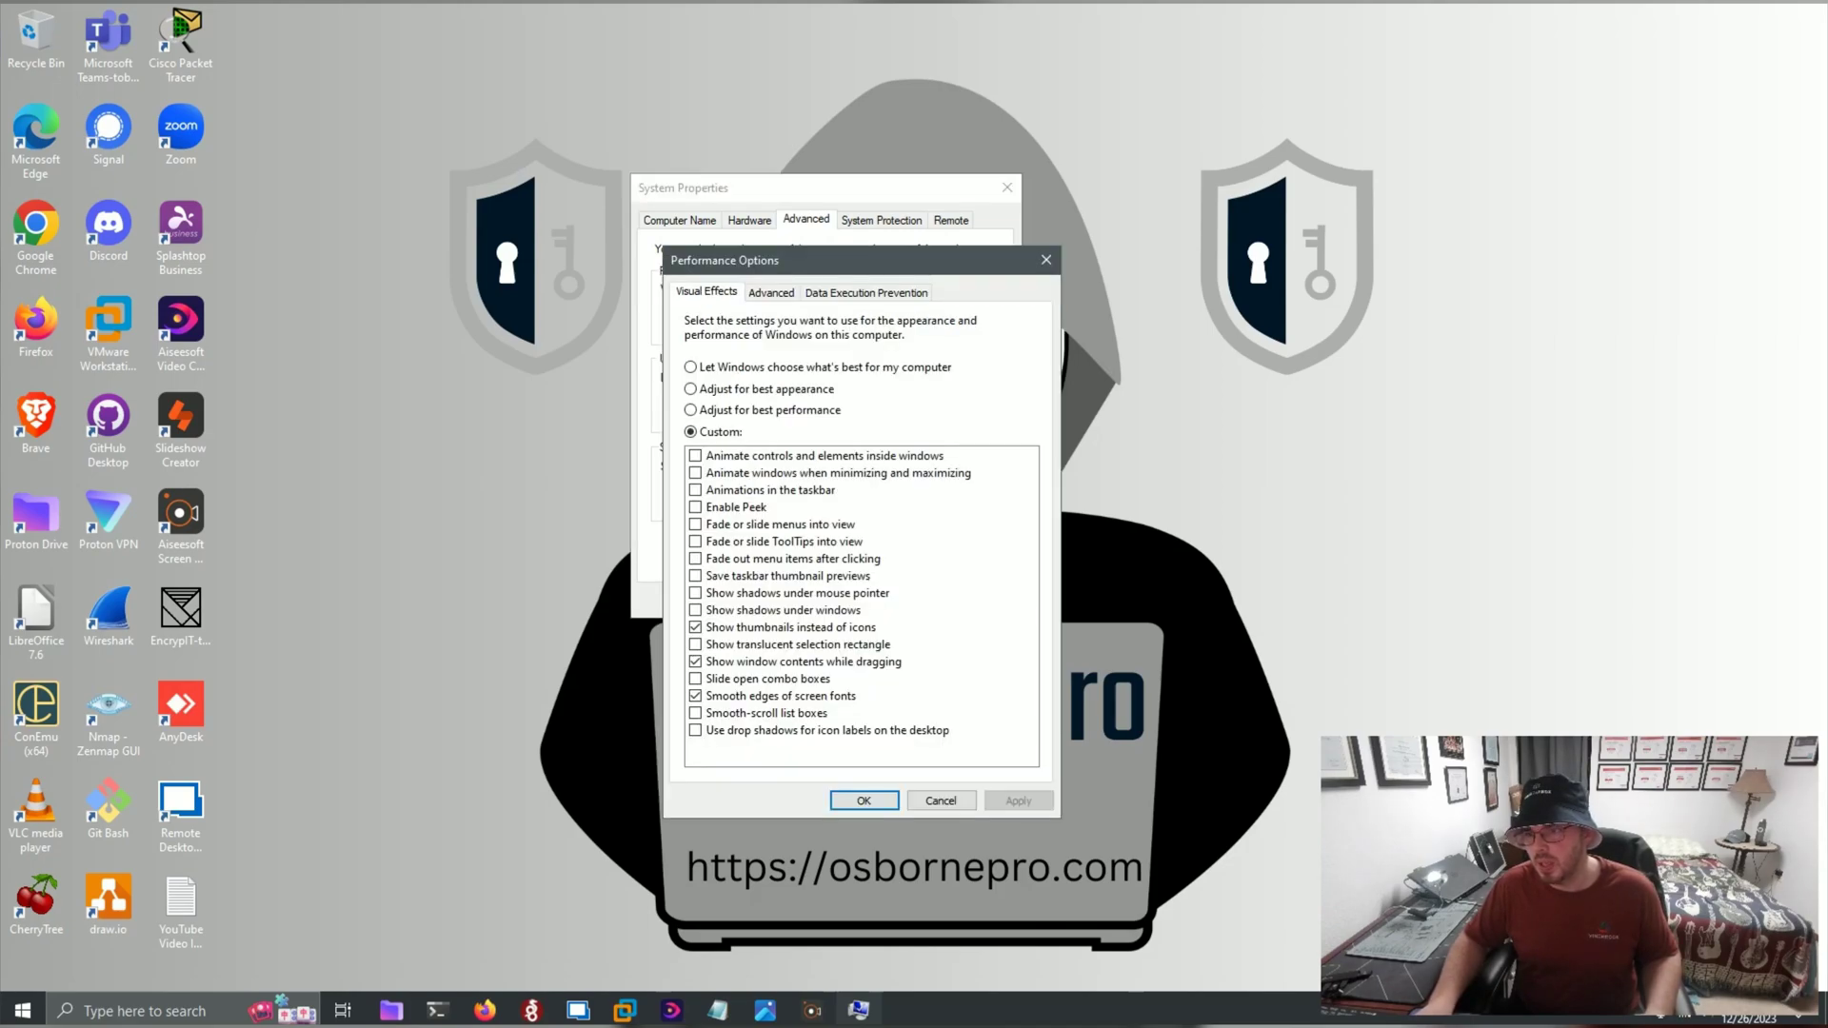
pyautogui.click(691, 367)
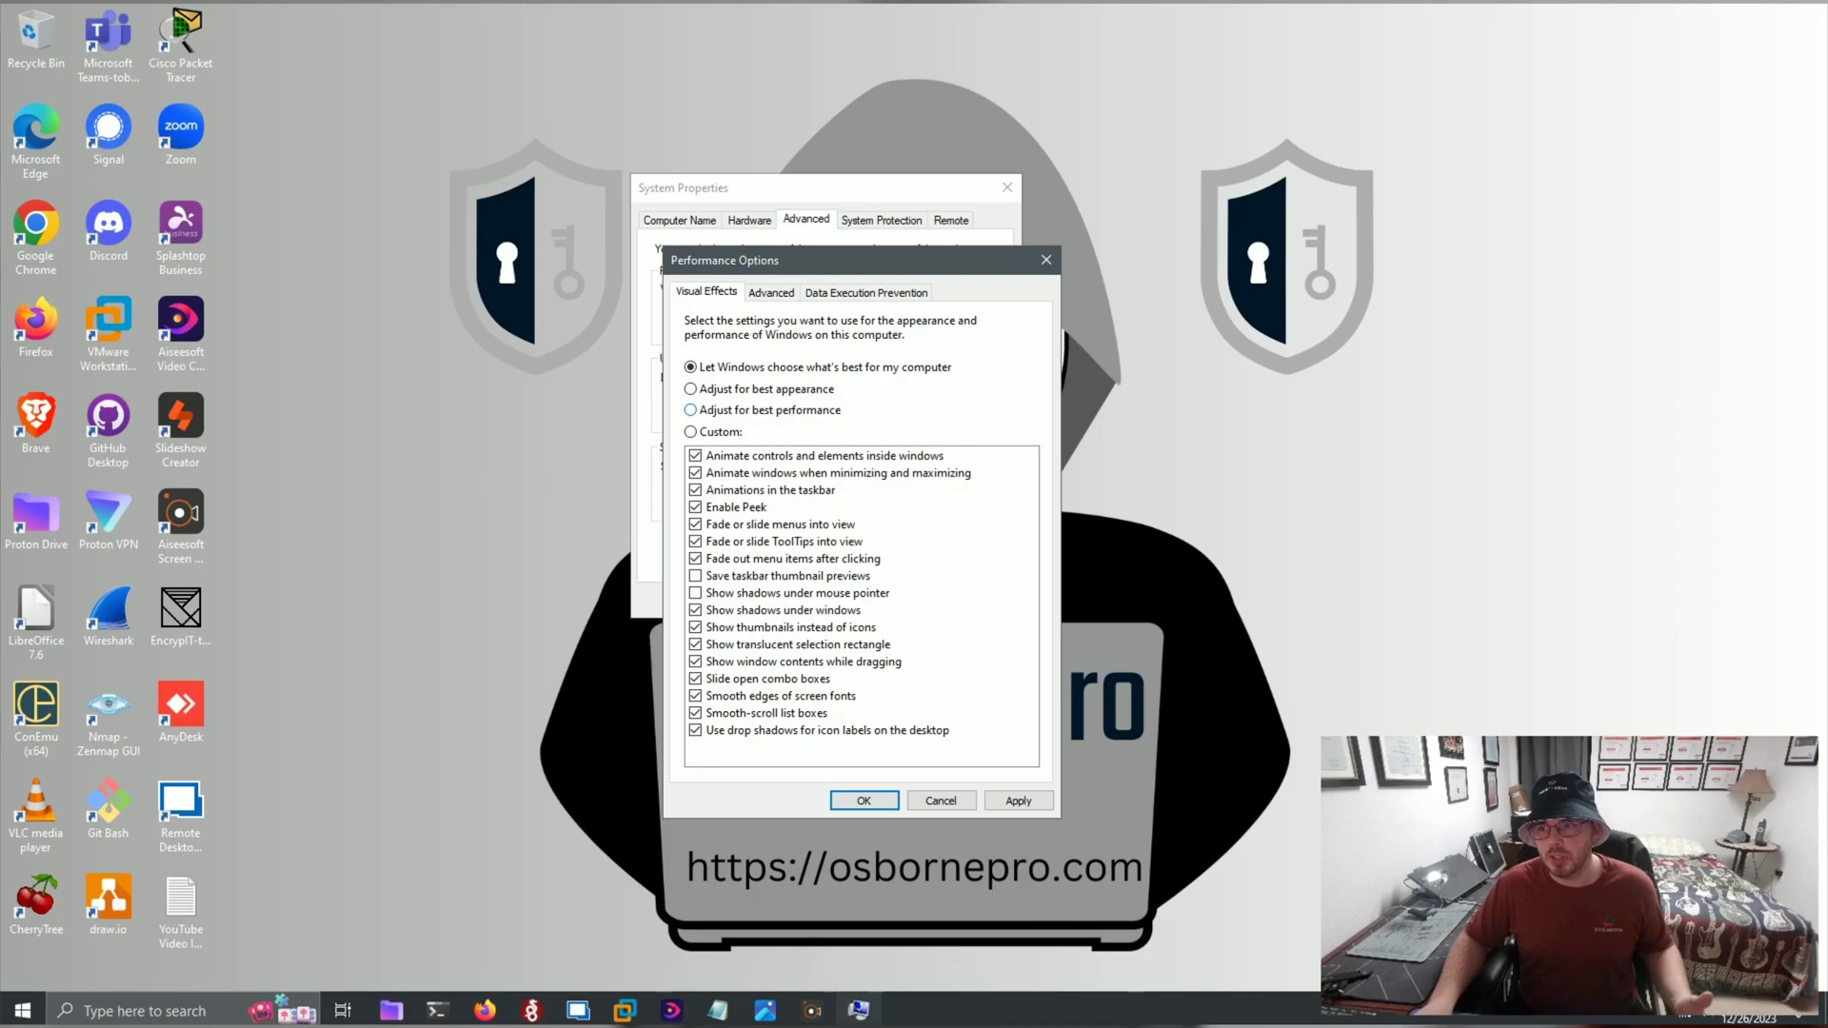
pyautogui.click(692, 411)
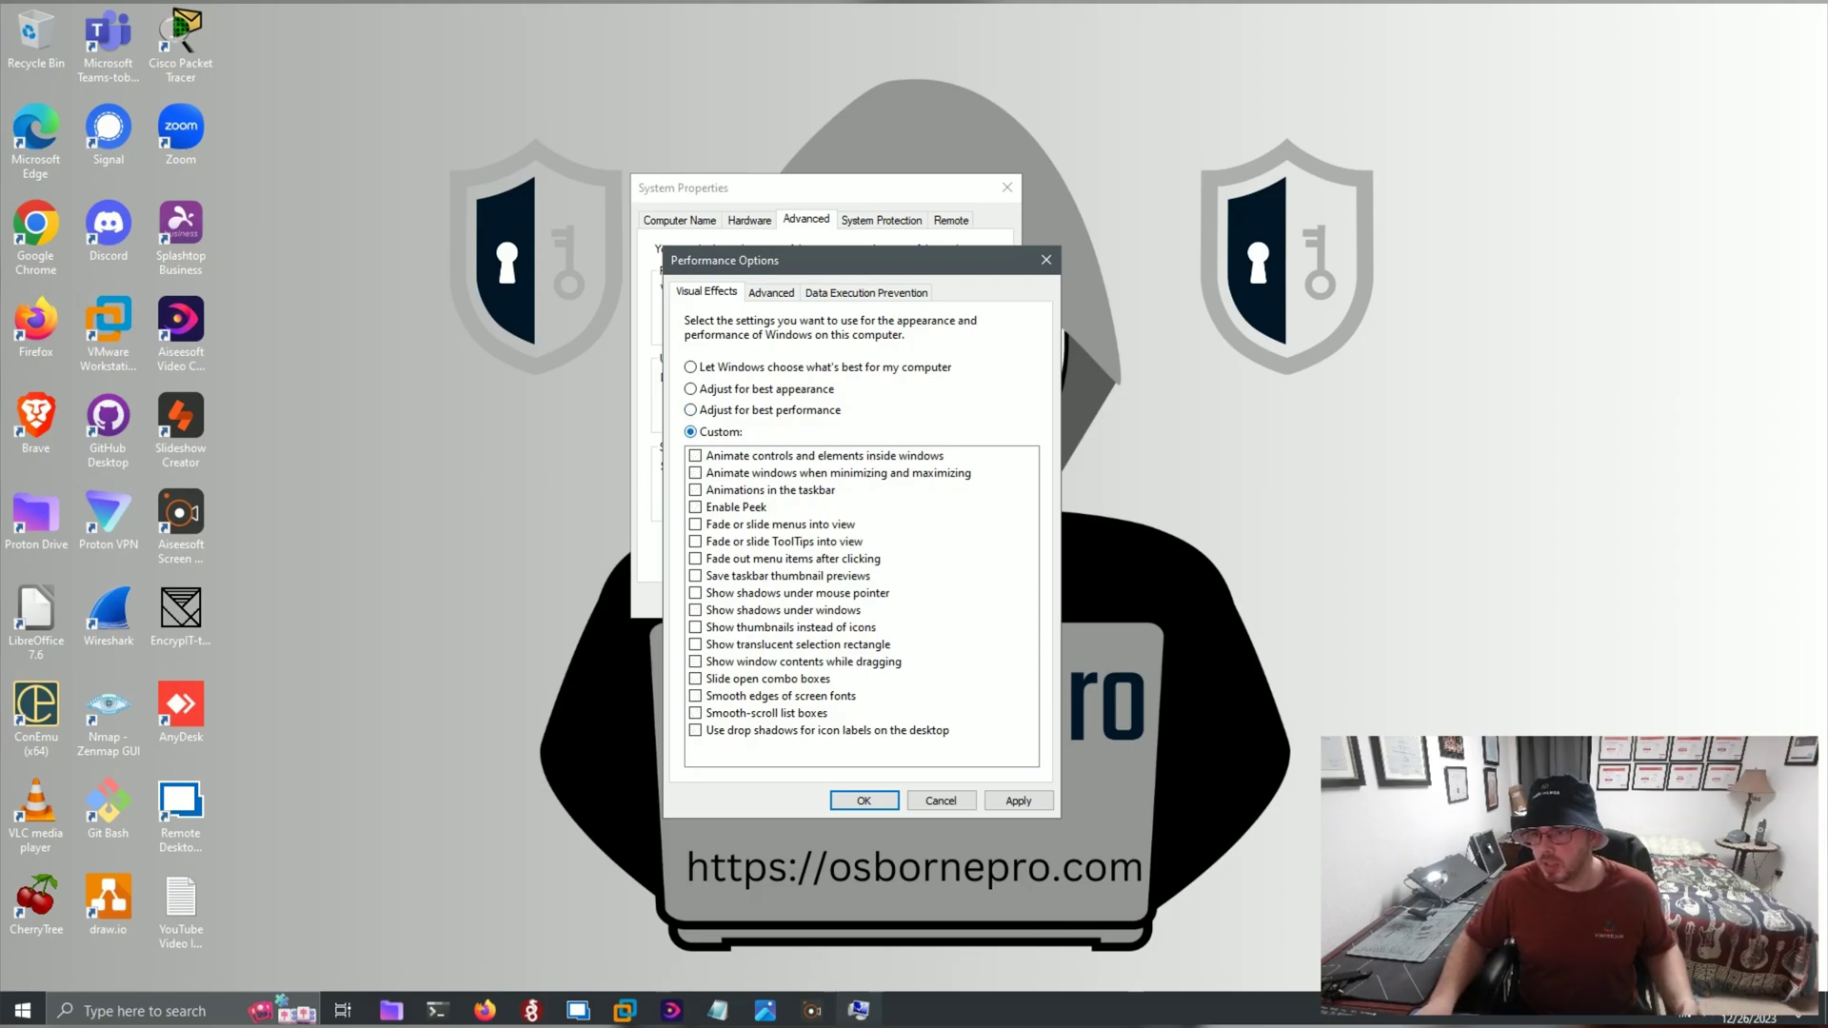
pyautogui.click(695, 696)
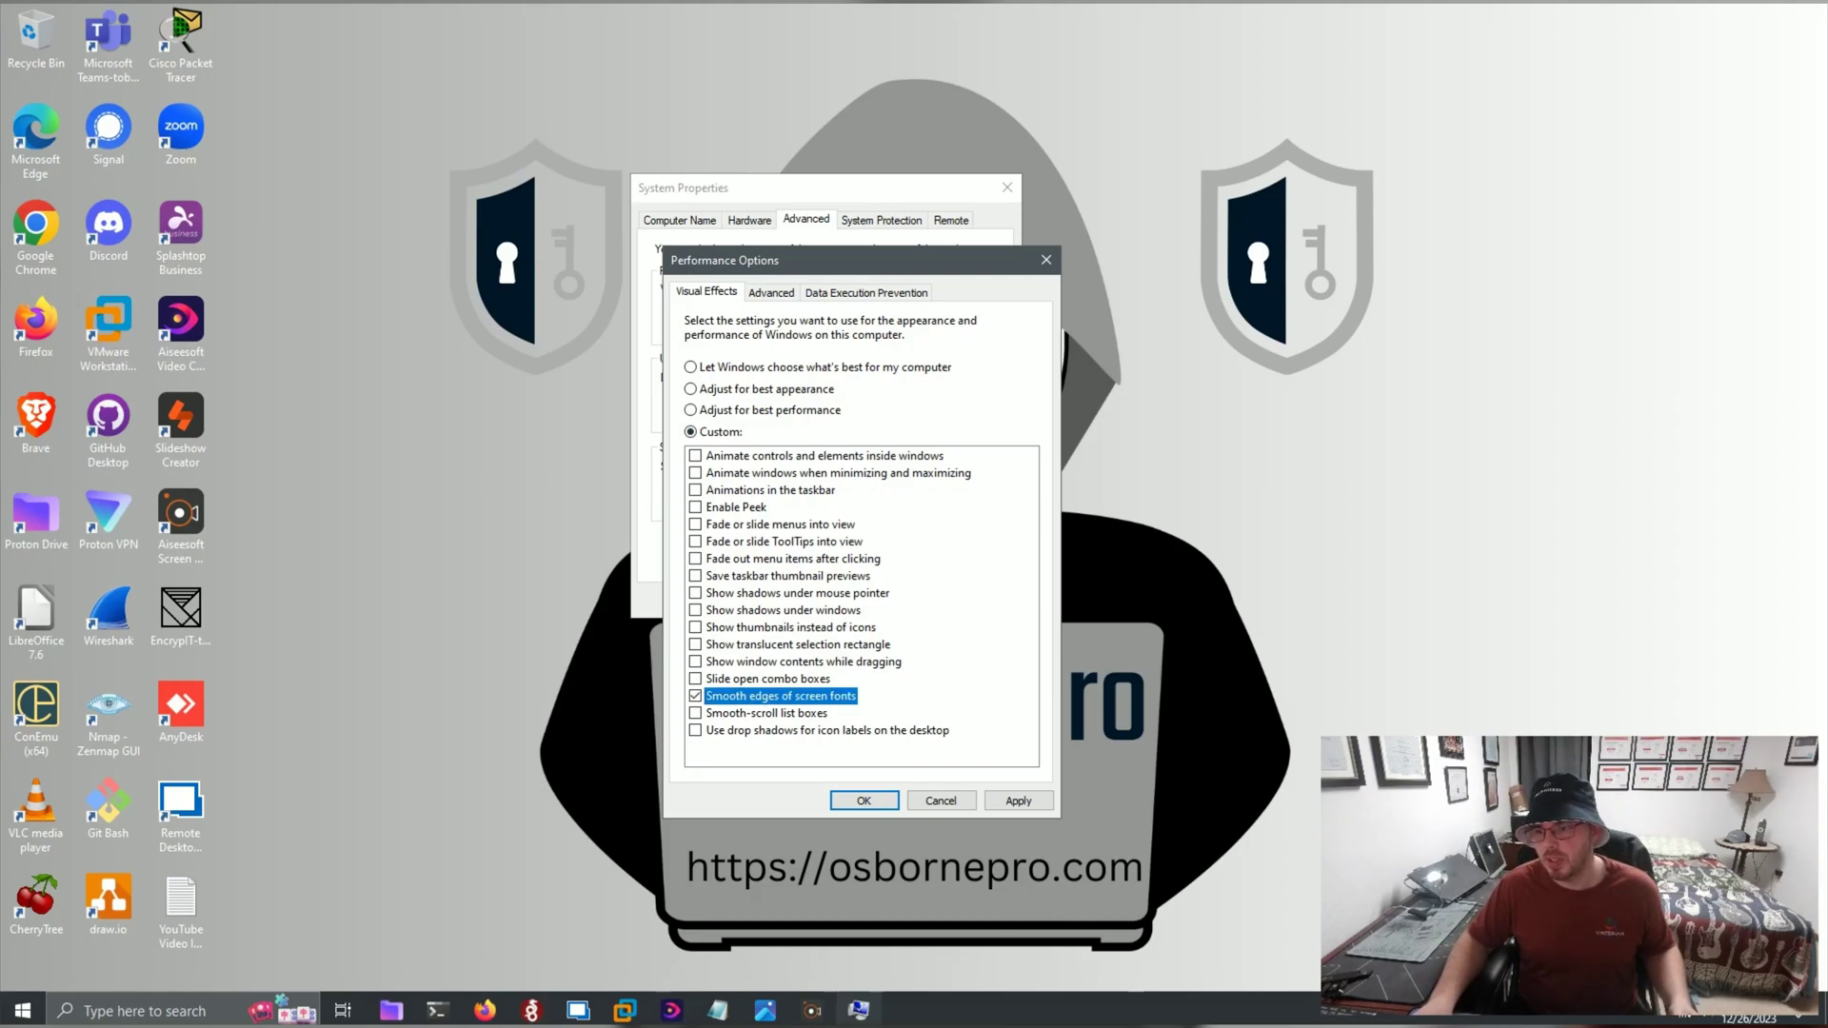
pyautogui.click(695, 662)
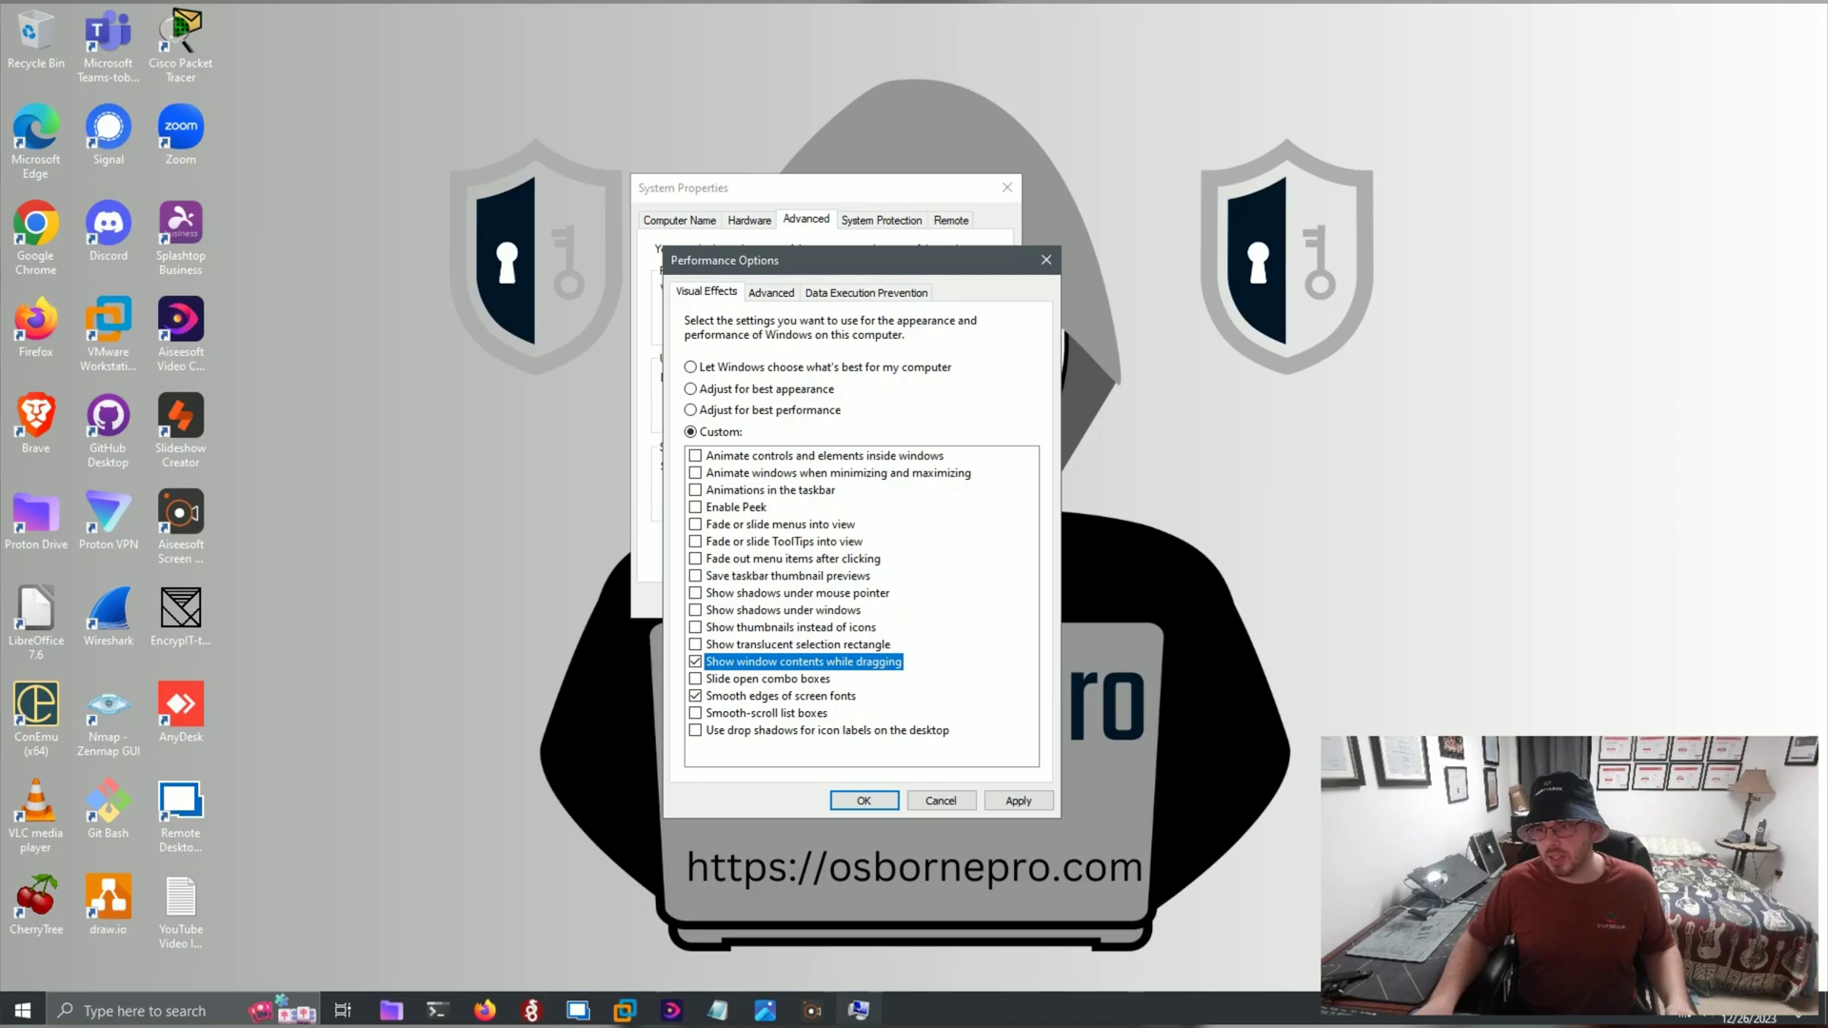
pyautogui.click(695, 628)
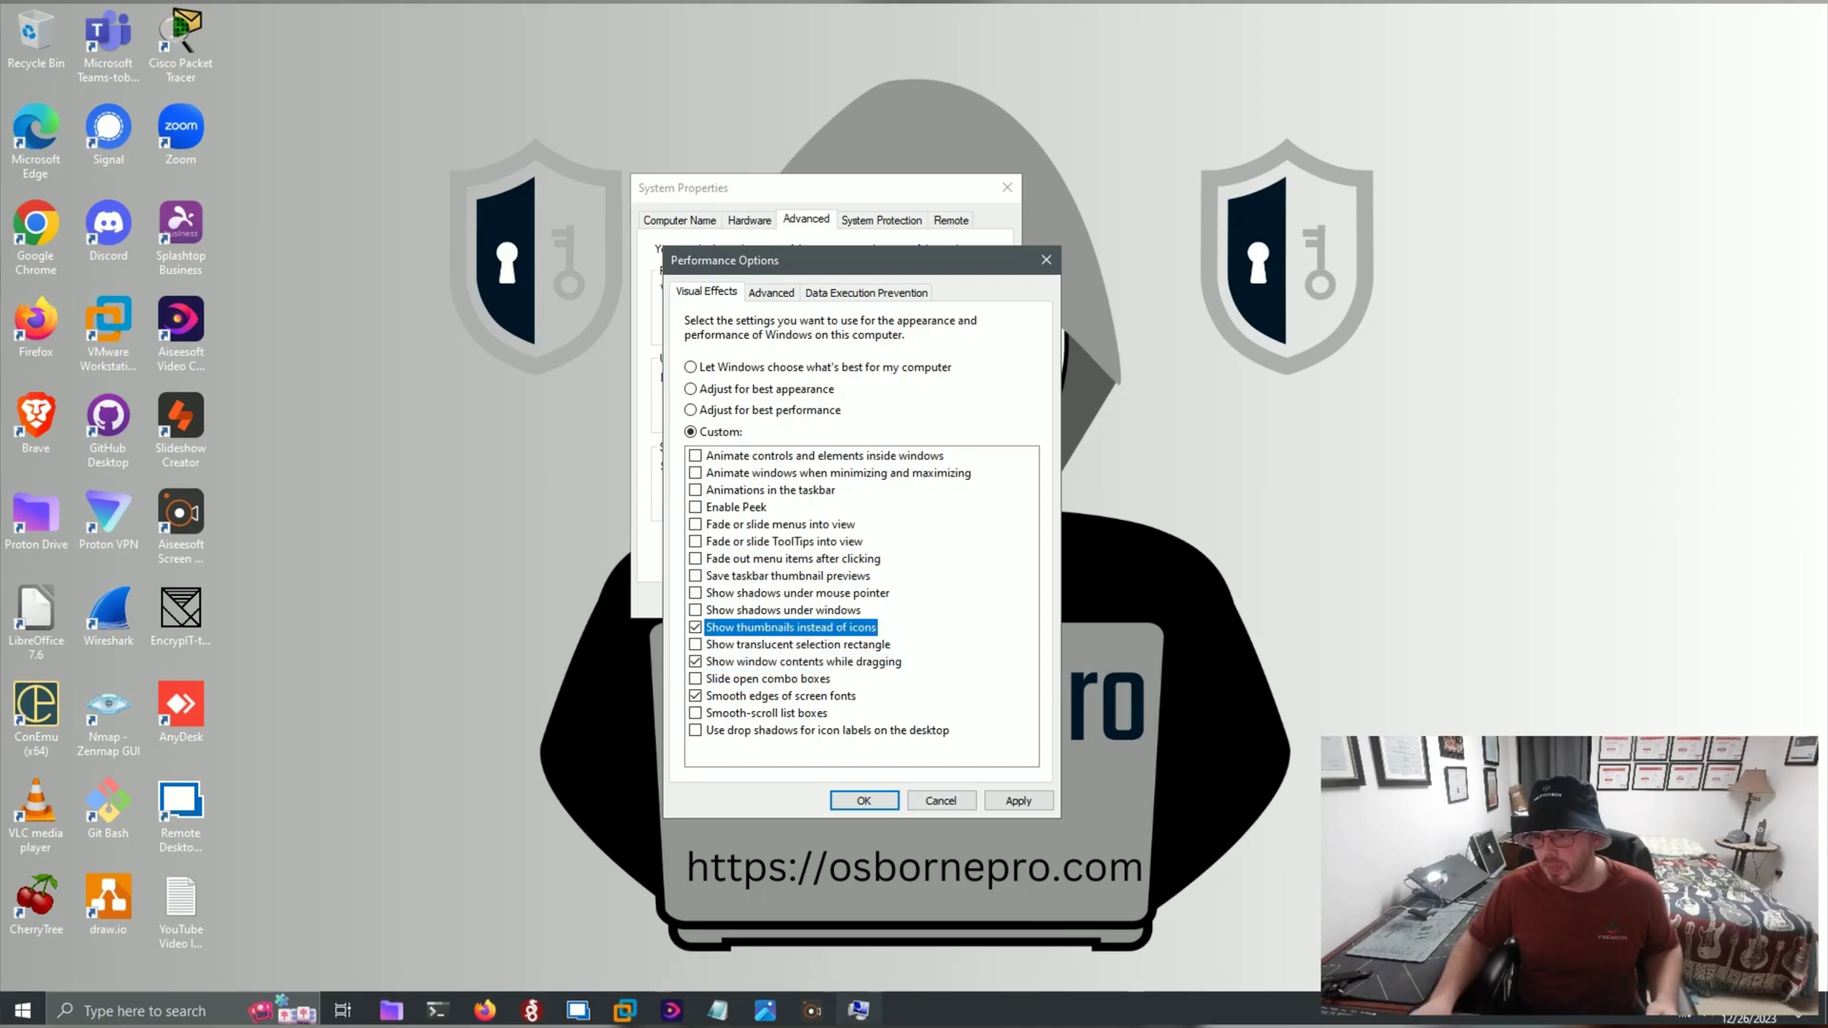
pyautogui.click(864, 801)
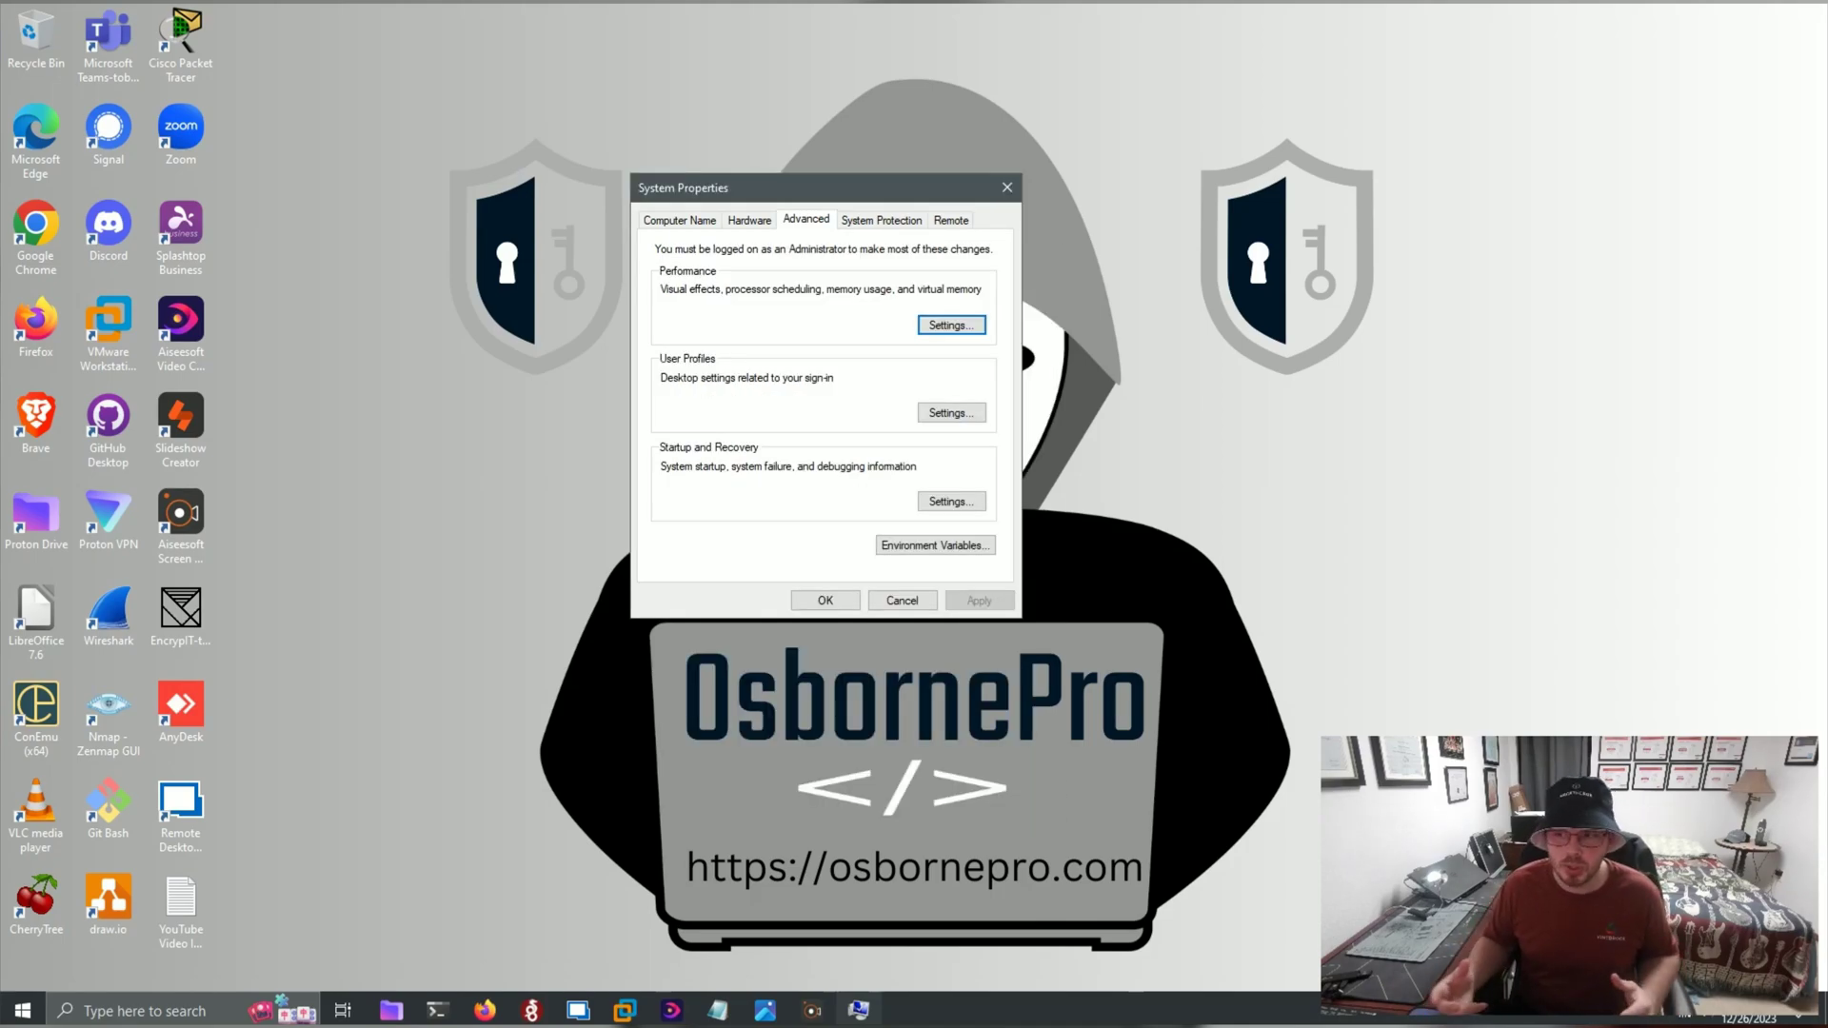
# Step: Close System Properties, launch File Explorer on This PC, and open its Folder Options
pyautogui.click(826, 601)
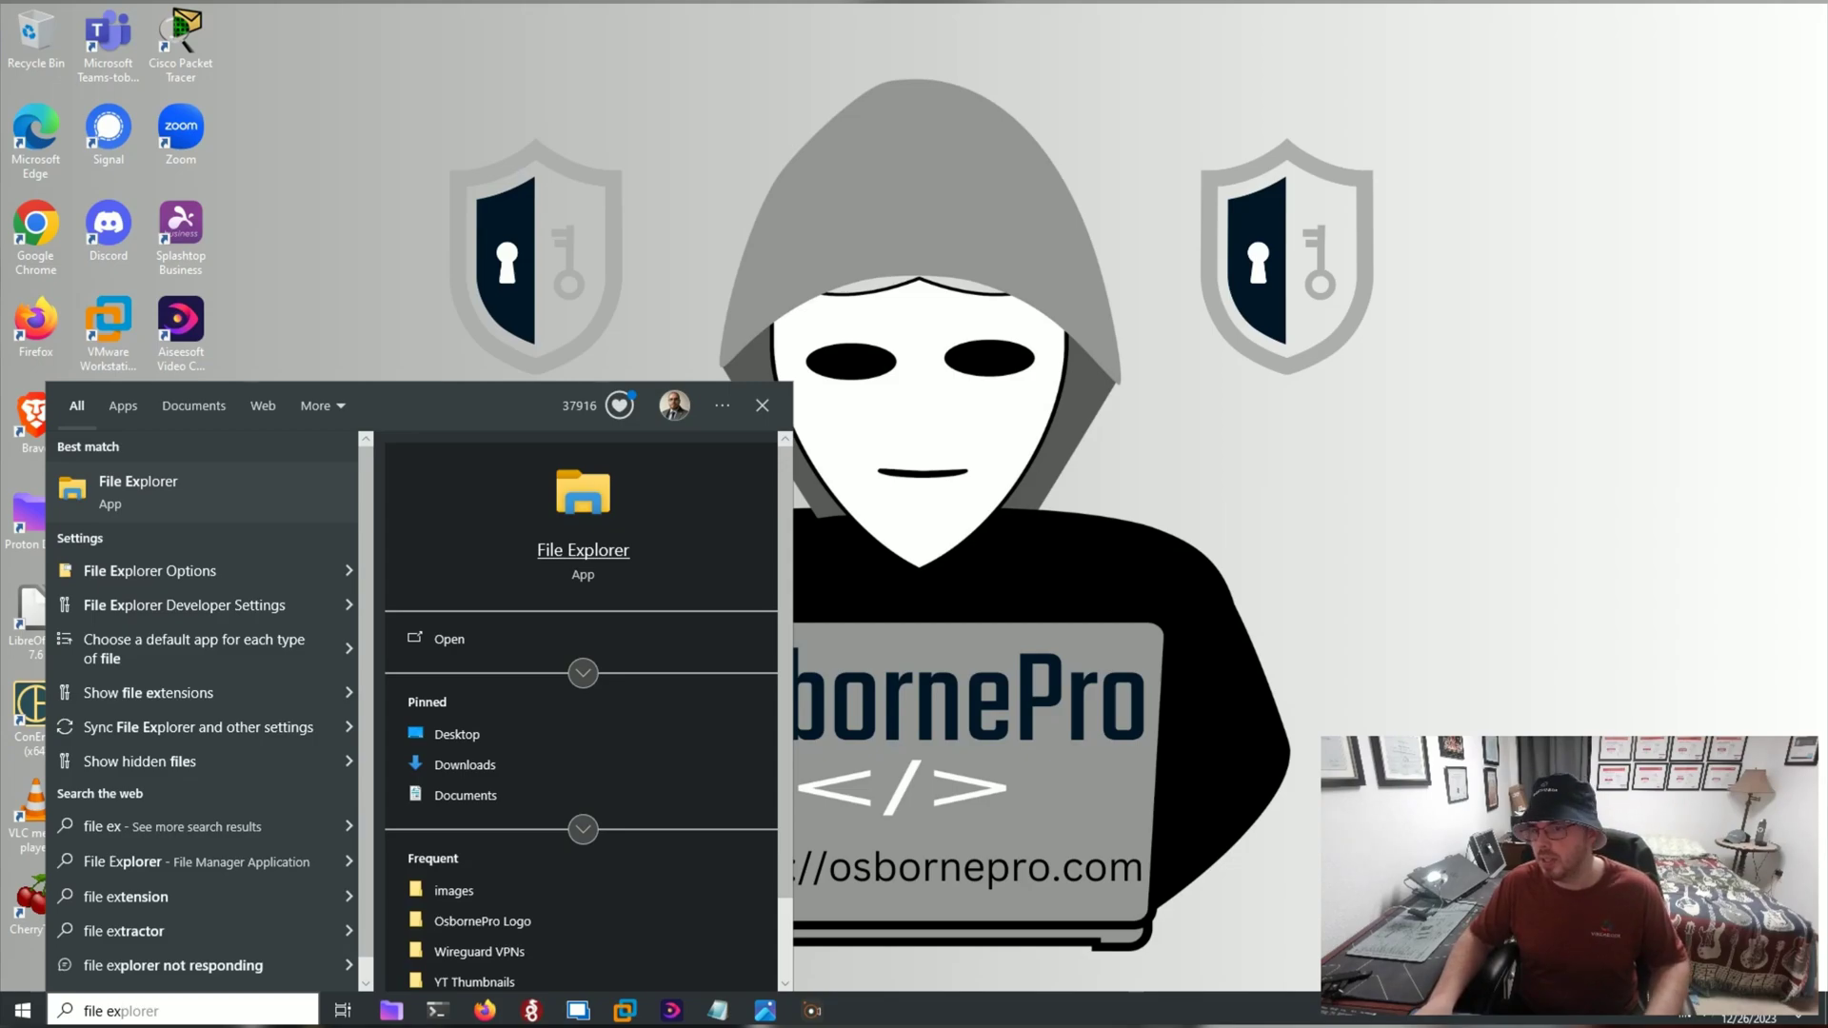
pyautogui.press('Return')
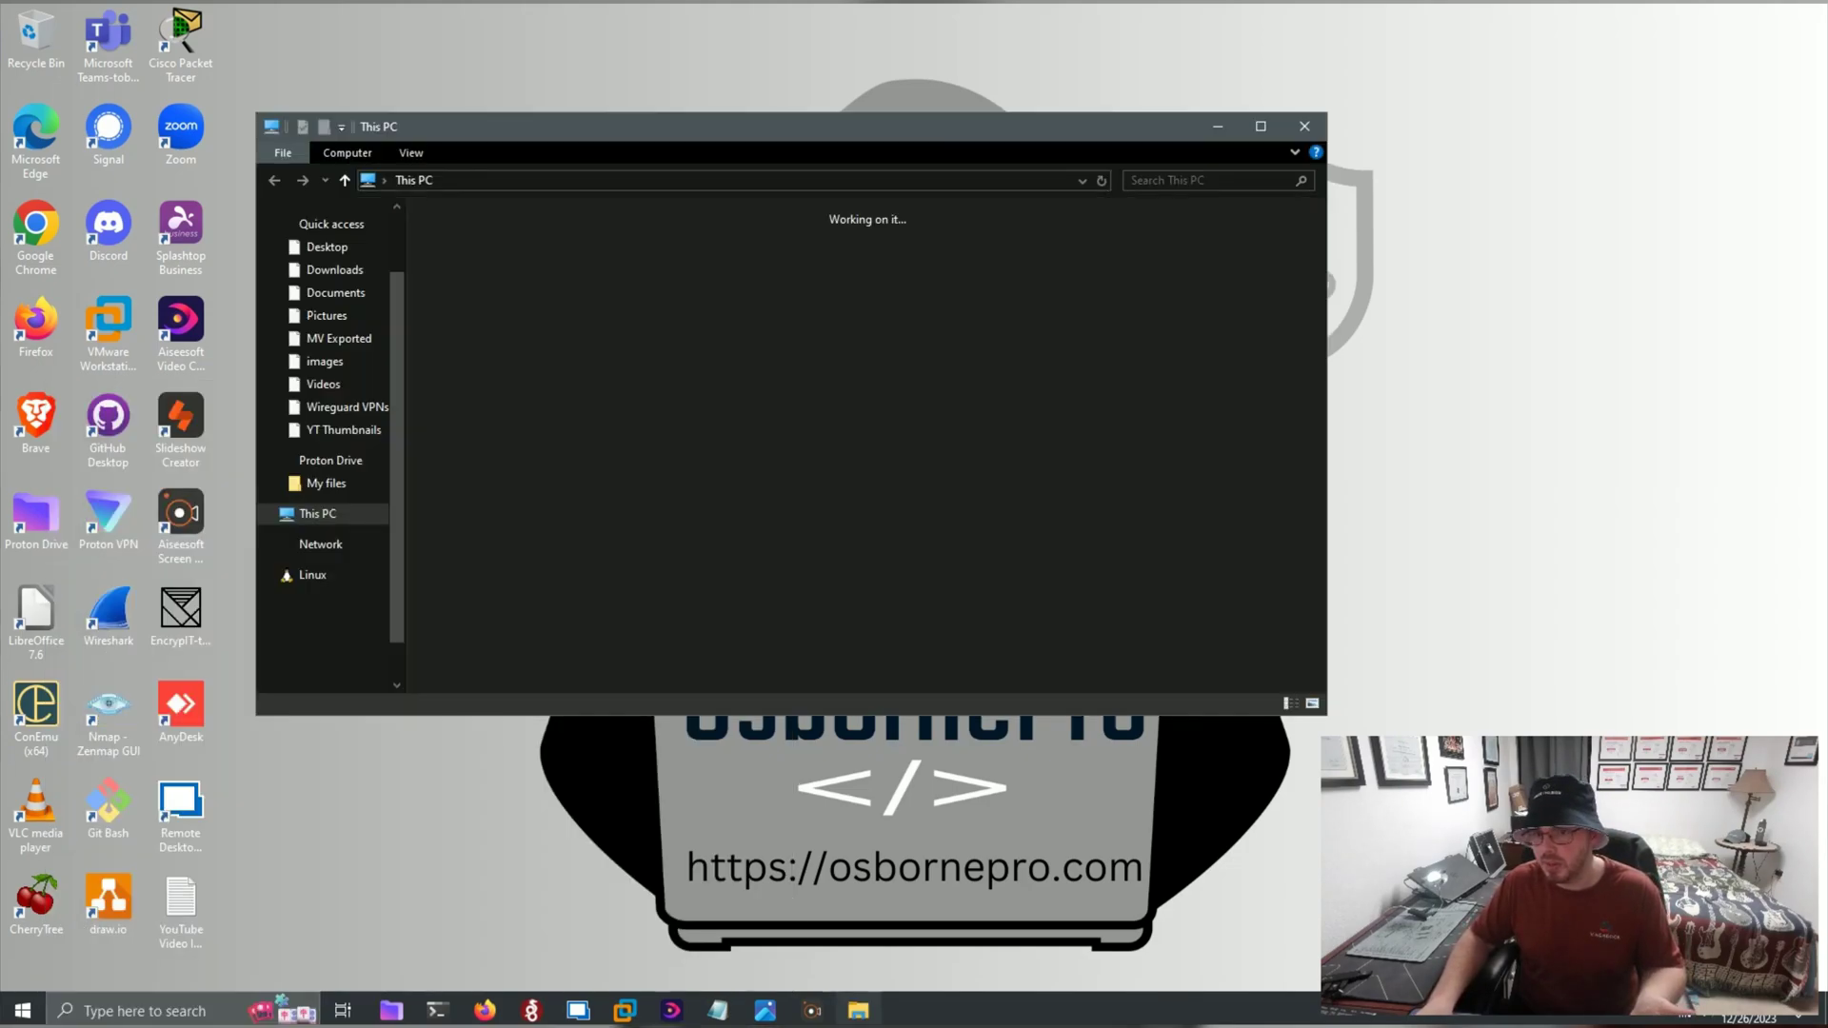
pyautogui.moveTo(790, 126); pyautogui.dragTo(850, 163)
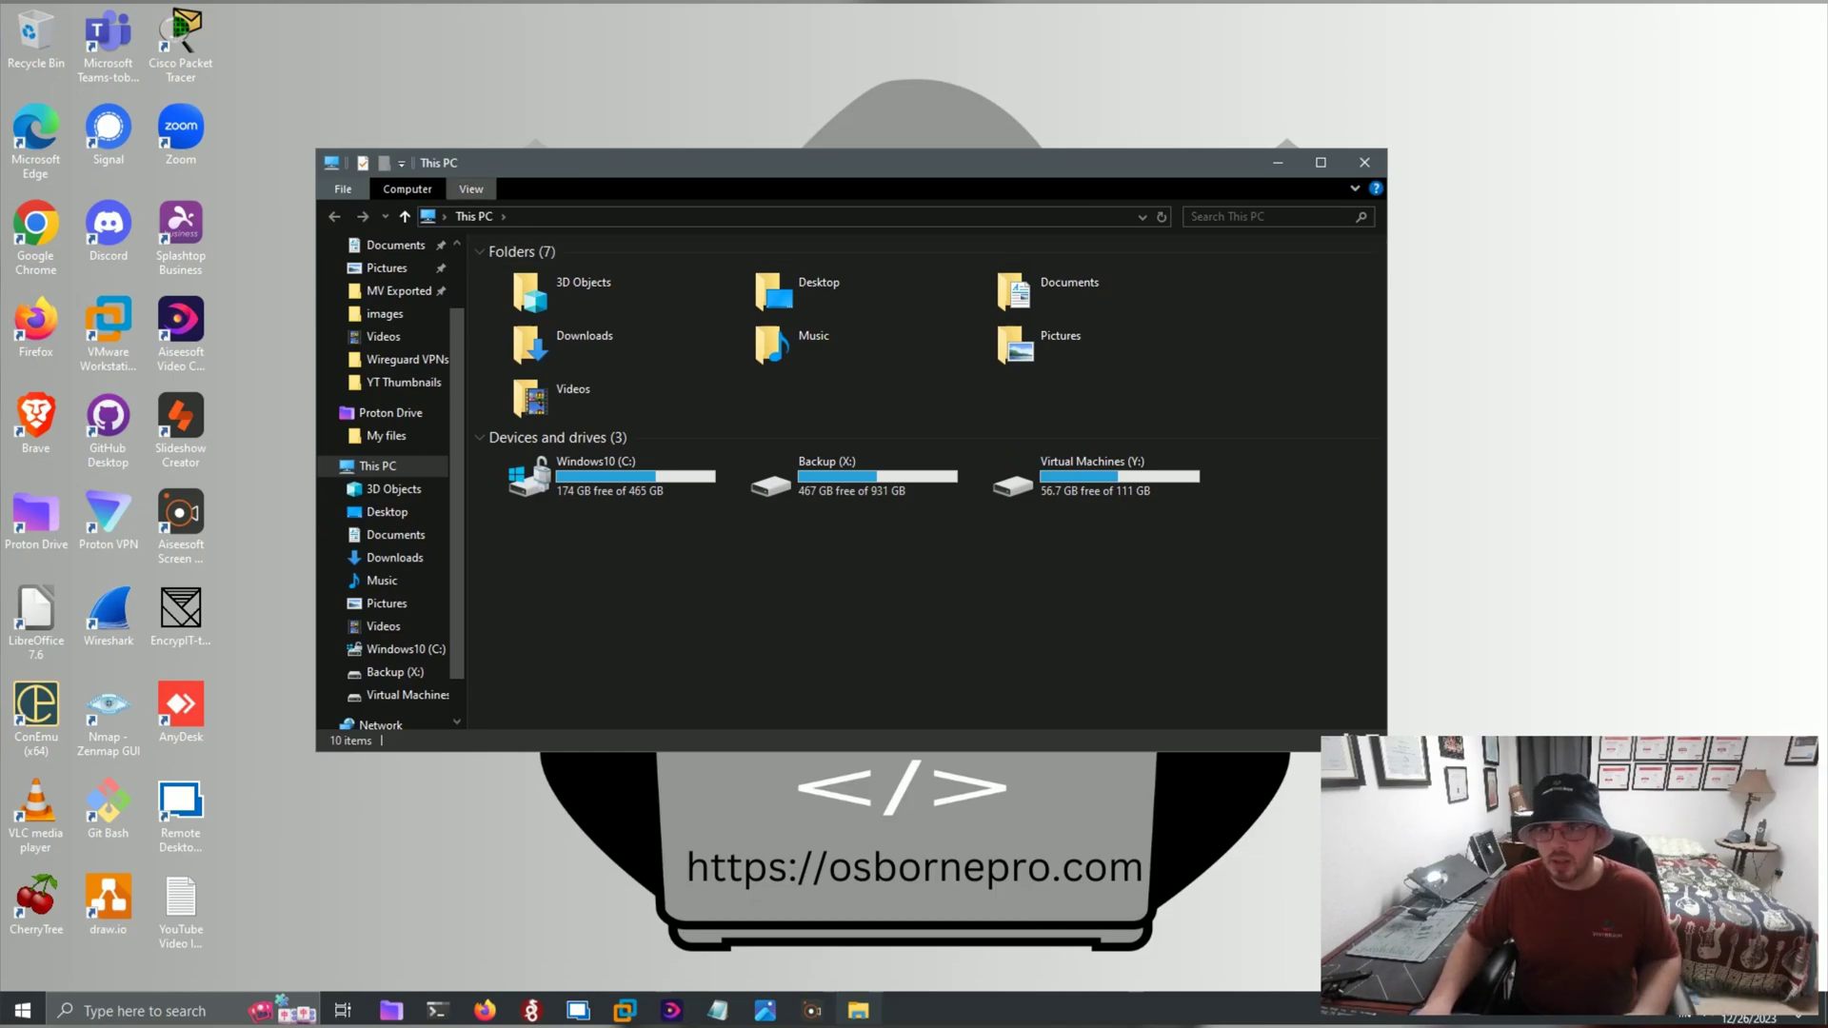
pyautogui.click(471, 189)
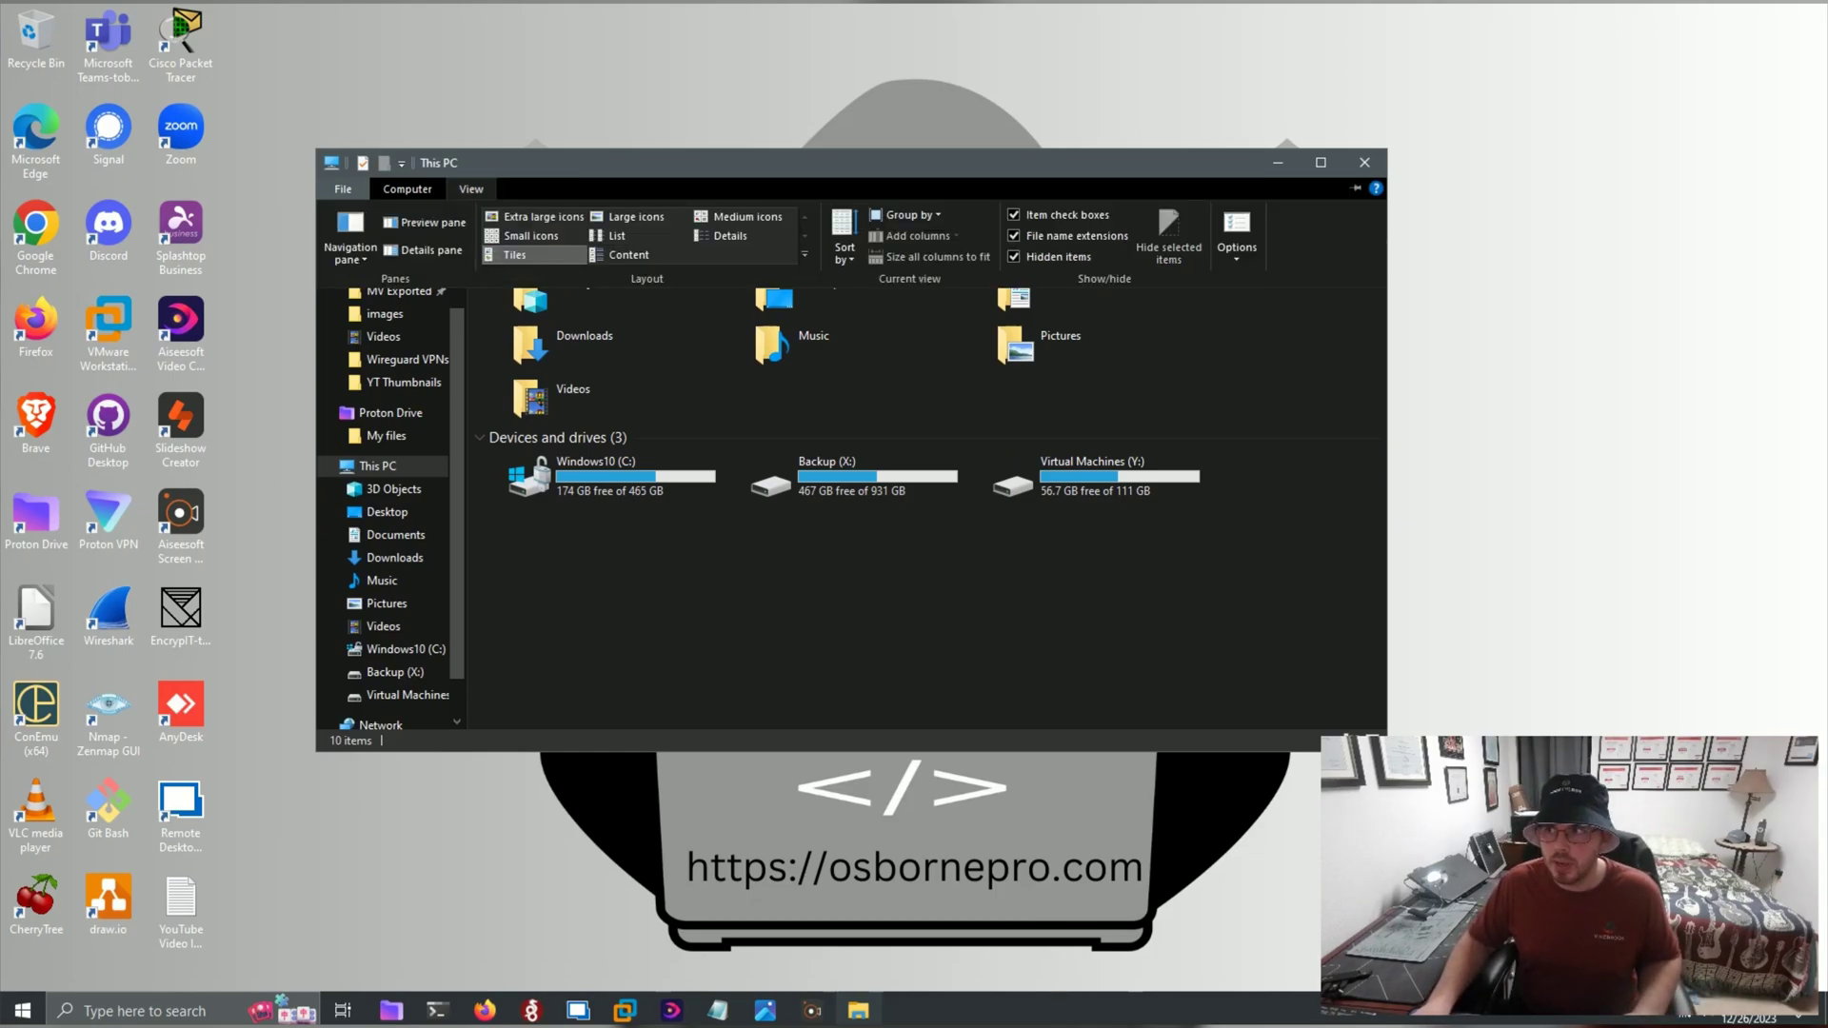
pyautogui.click(1236, 228)
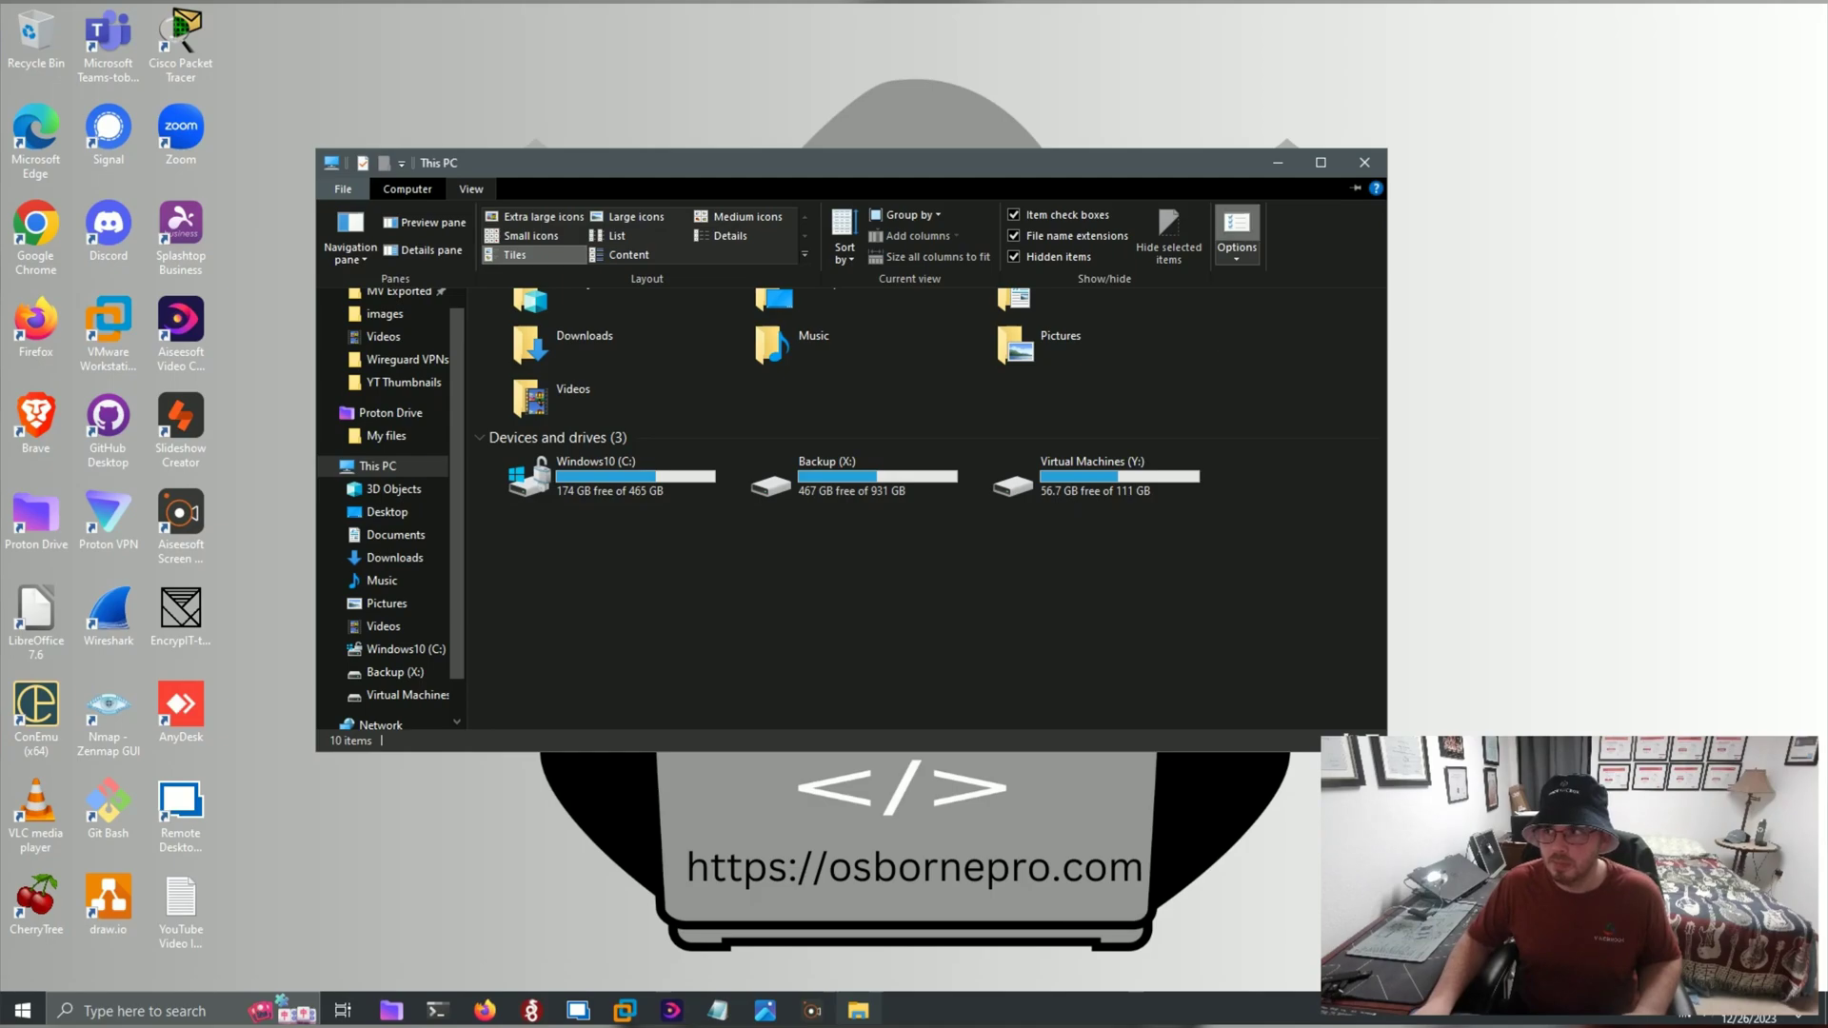
# Step: Untick 'Launch folder windows in a separate process', confirm with OK, and close This PC
pyautogui.click(410, 296)
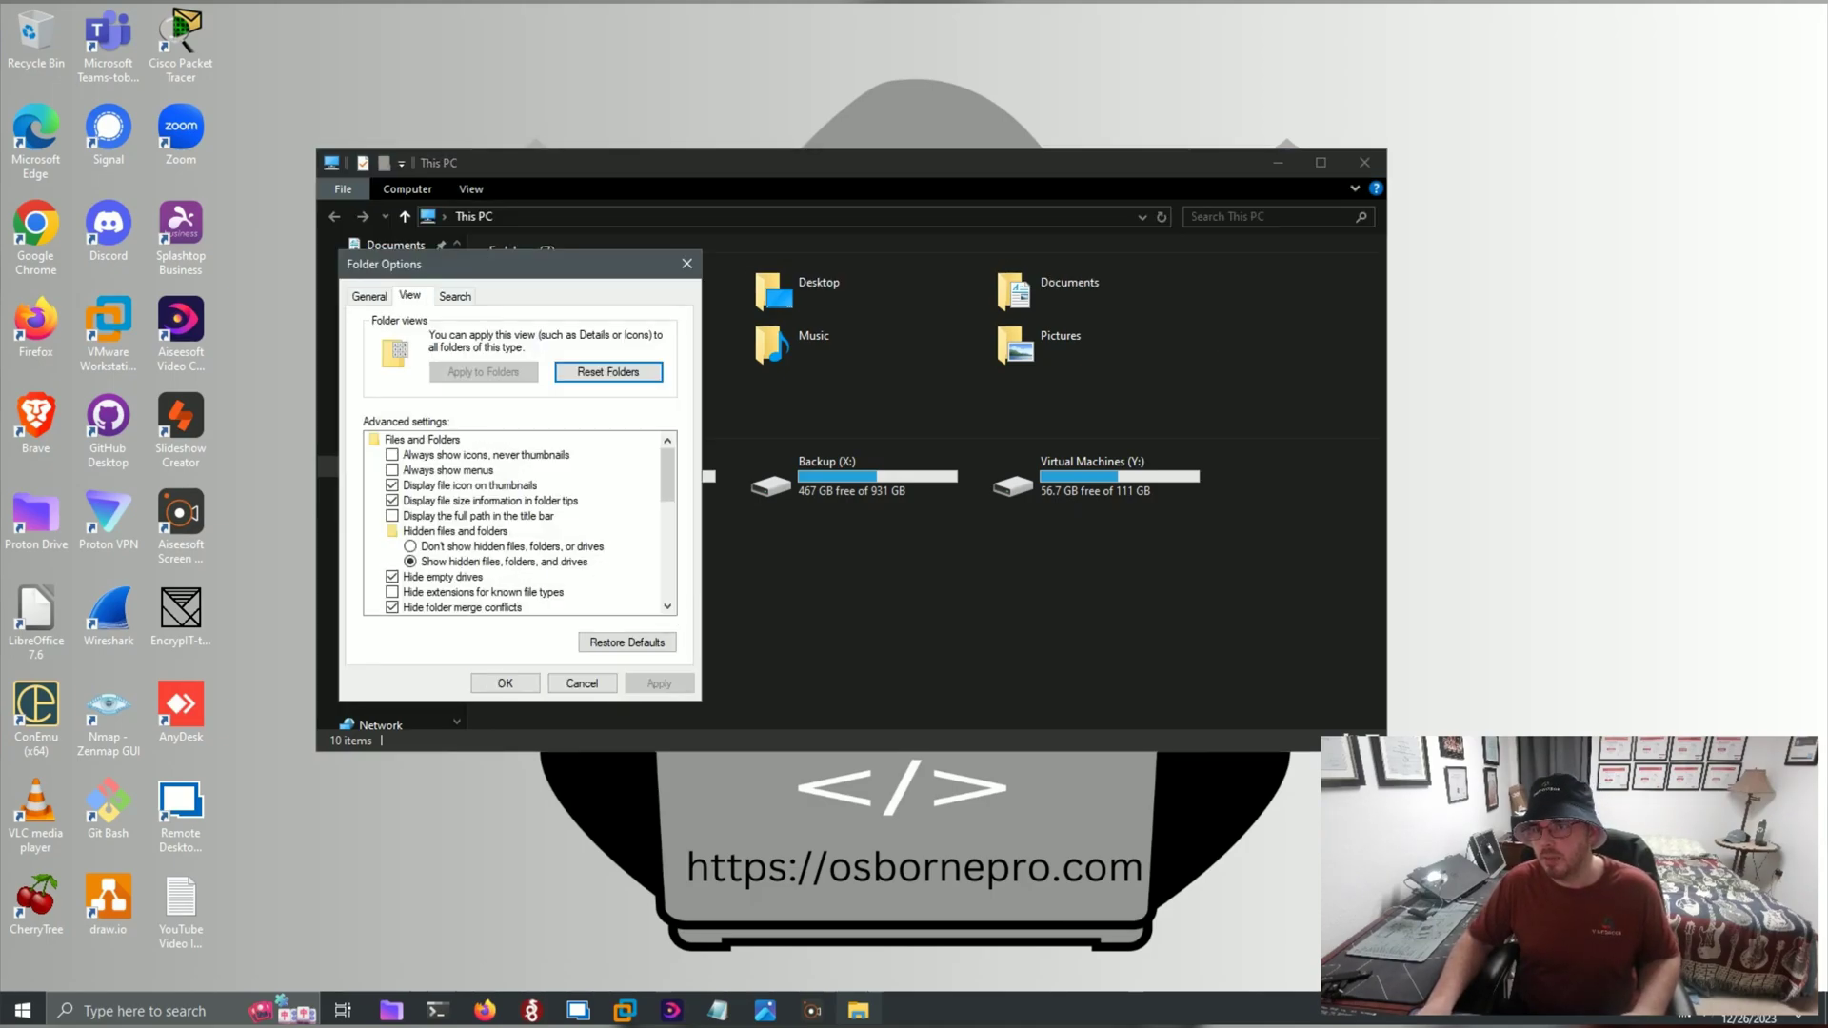
pyautogui.moveTo(457, 265); pyautogui.dragTo(625, 268)
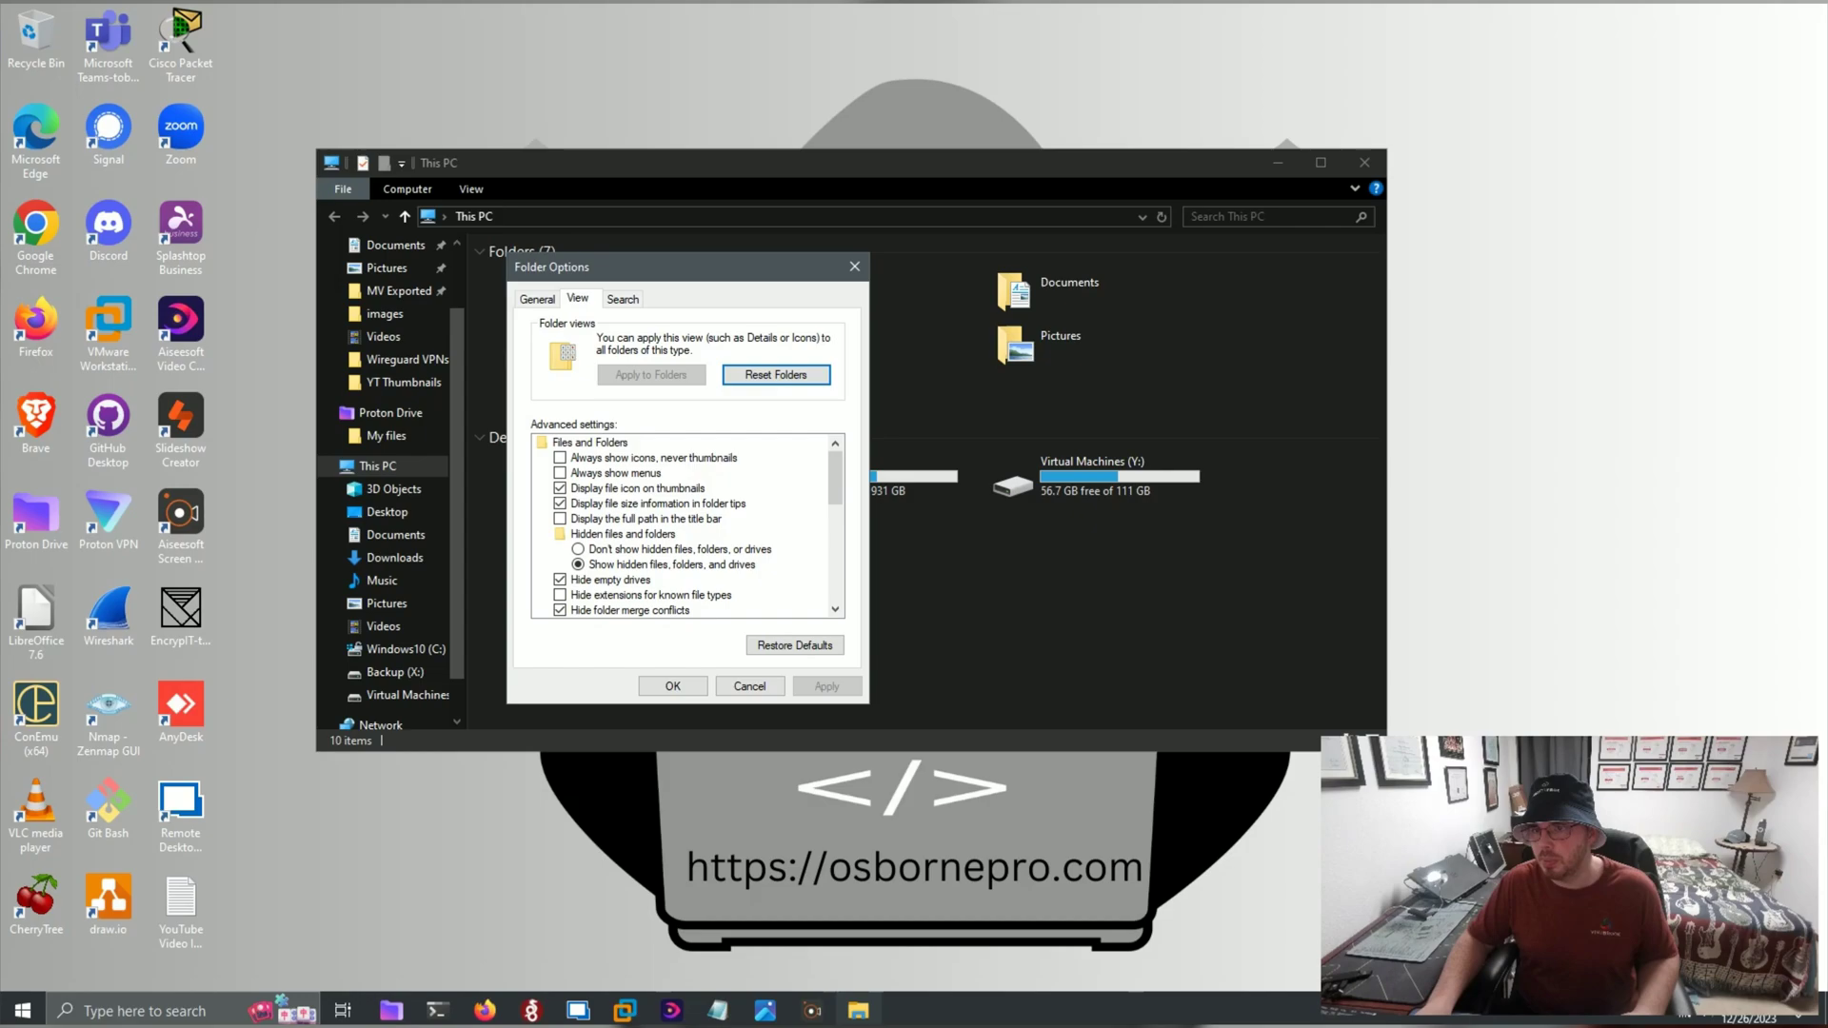
pyautogui.scroll(-3, 685, 526)
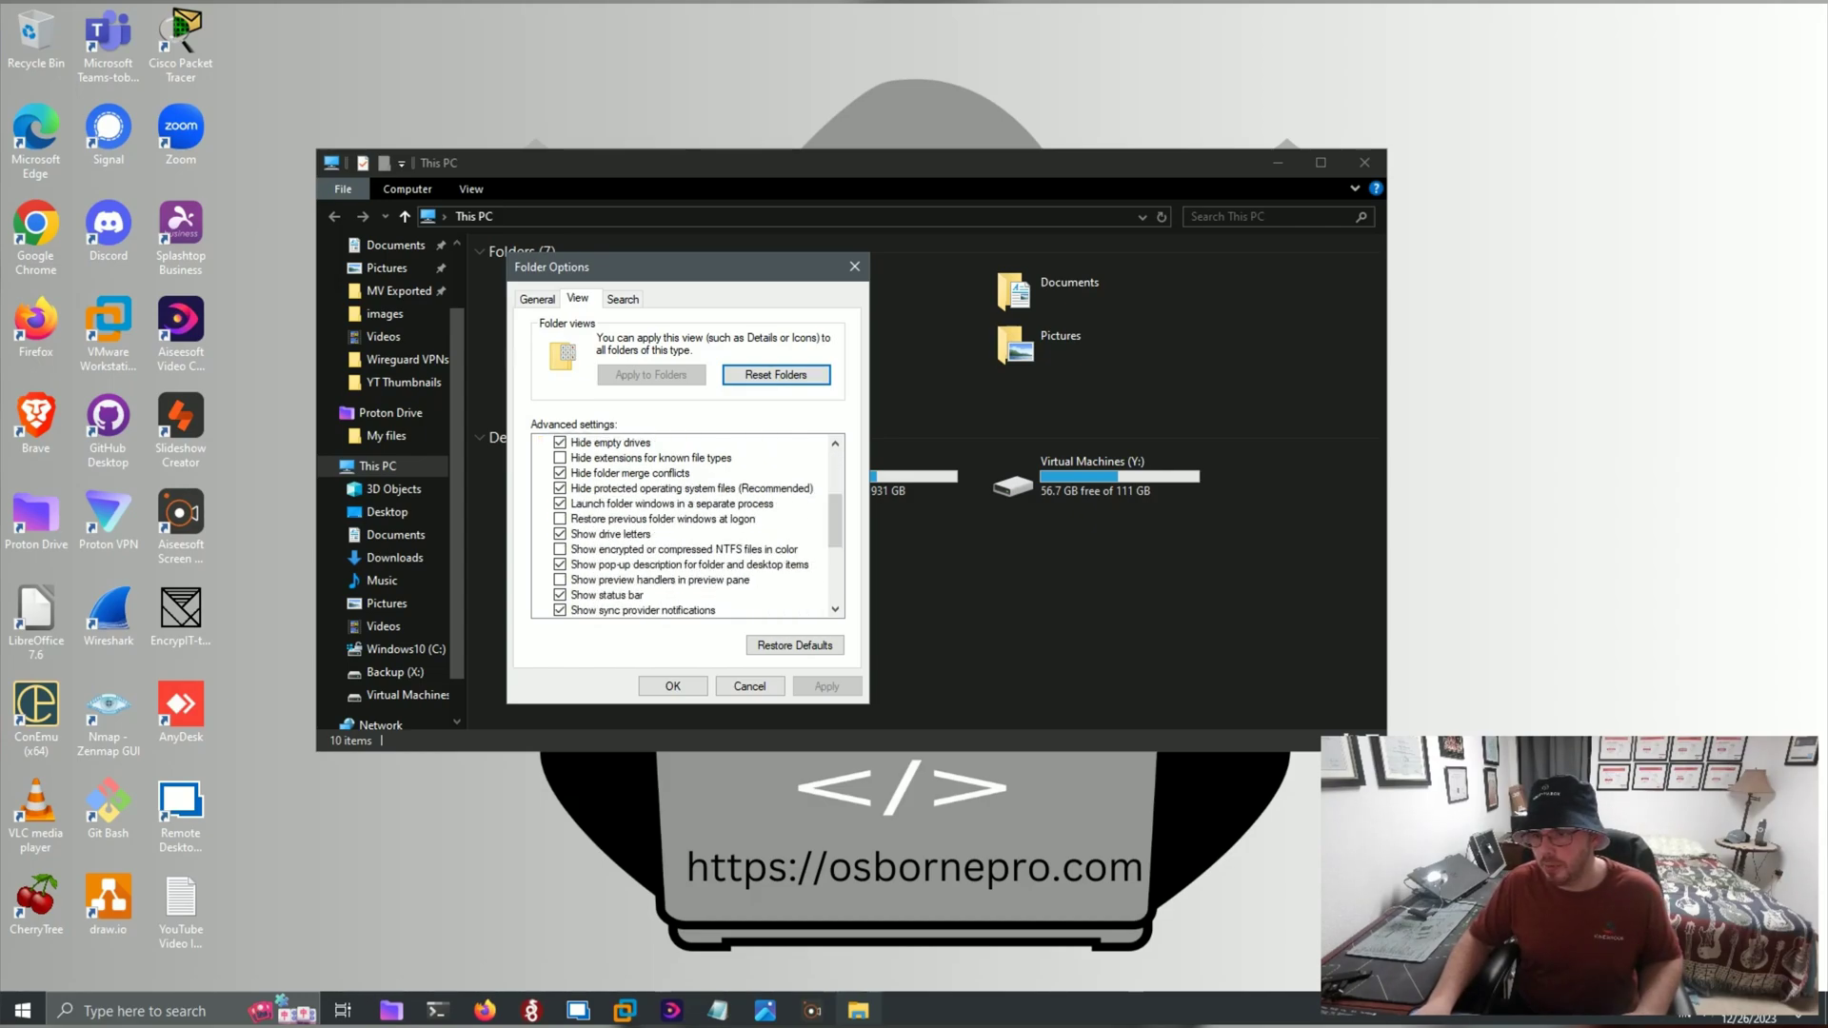
pyautogui.click(560, 504)
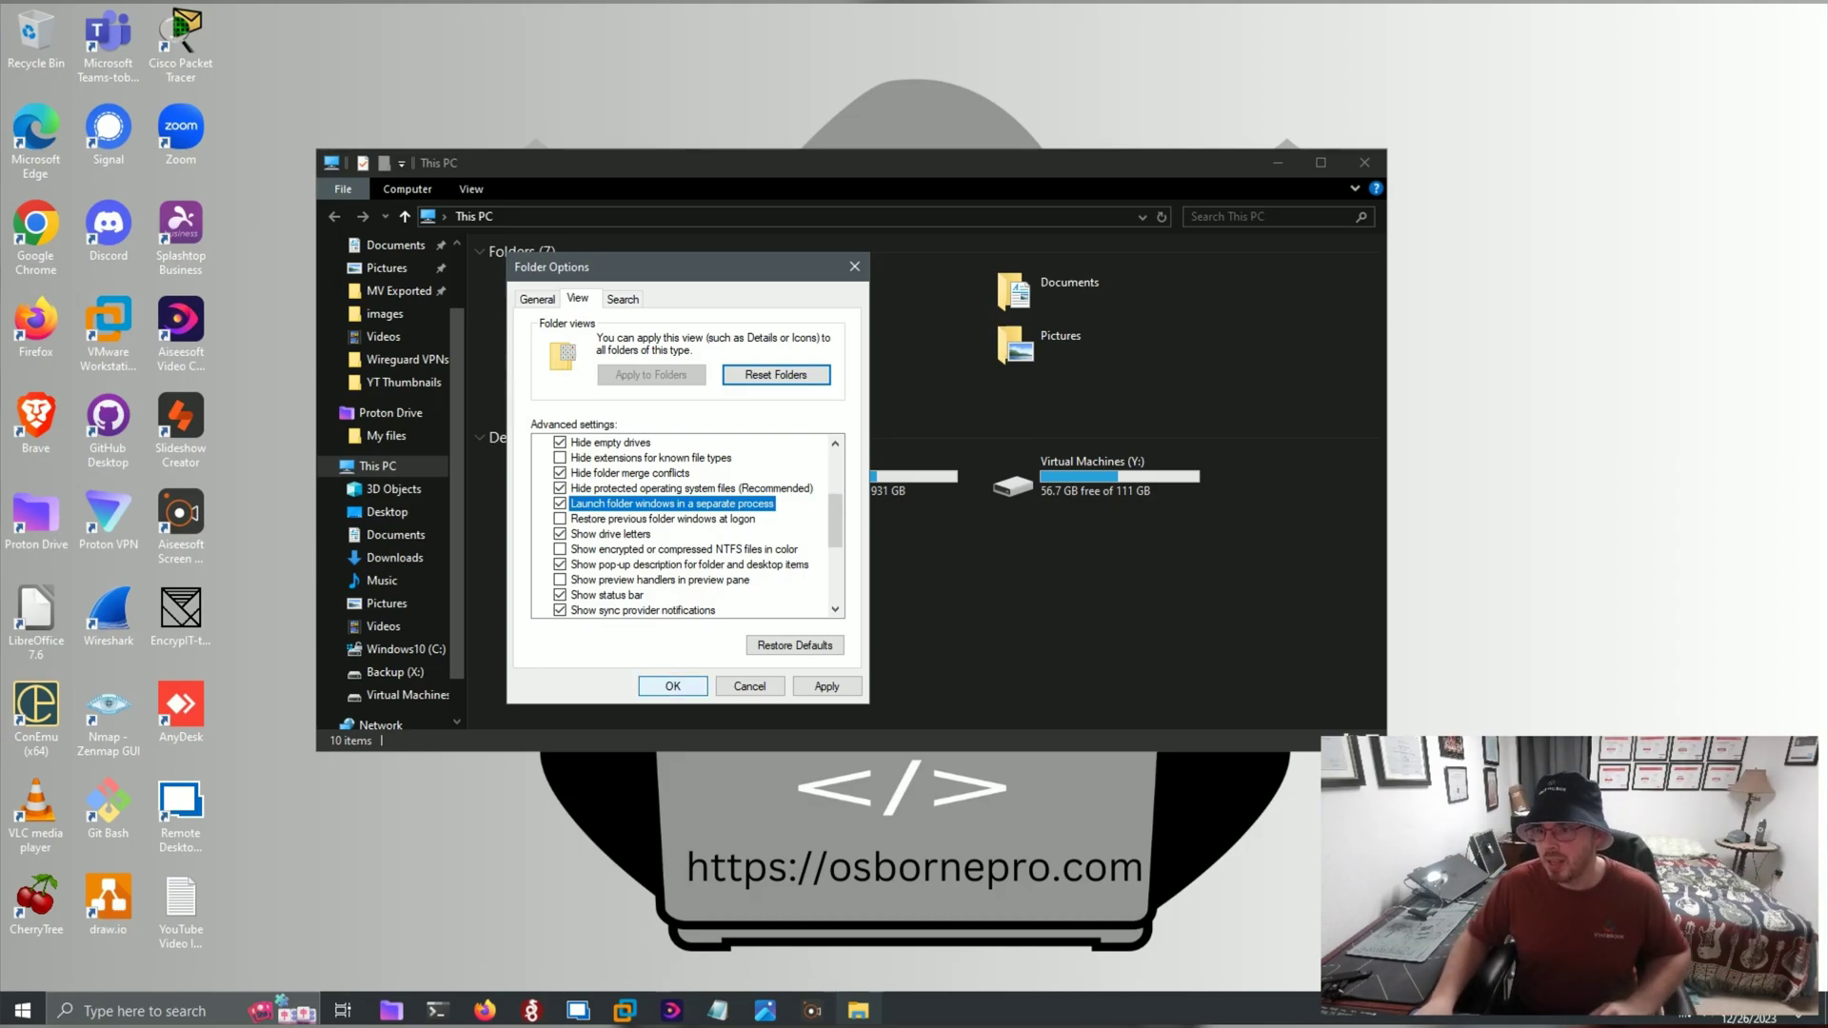
pyautogui.click(672, 685)
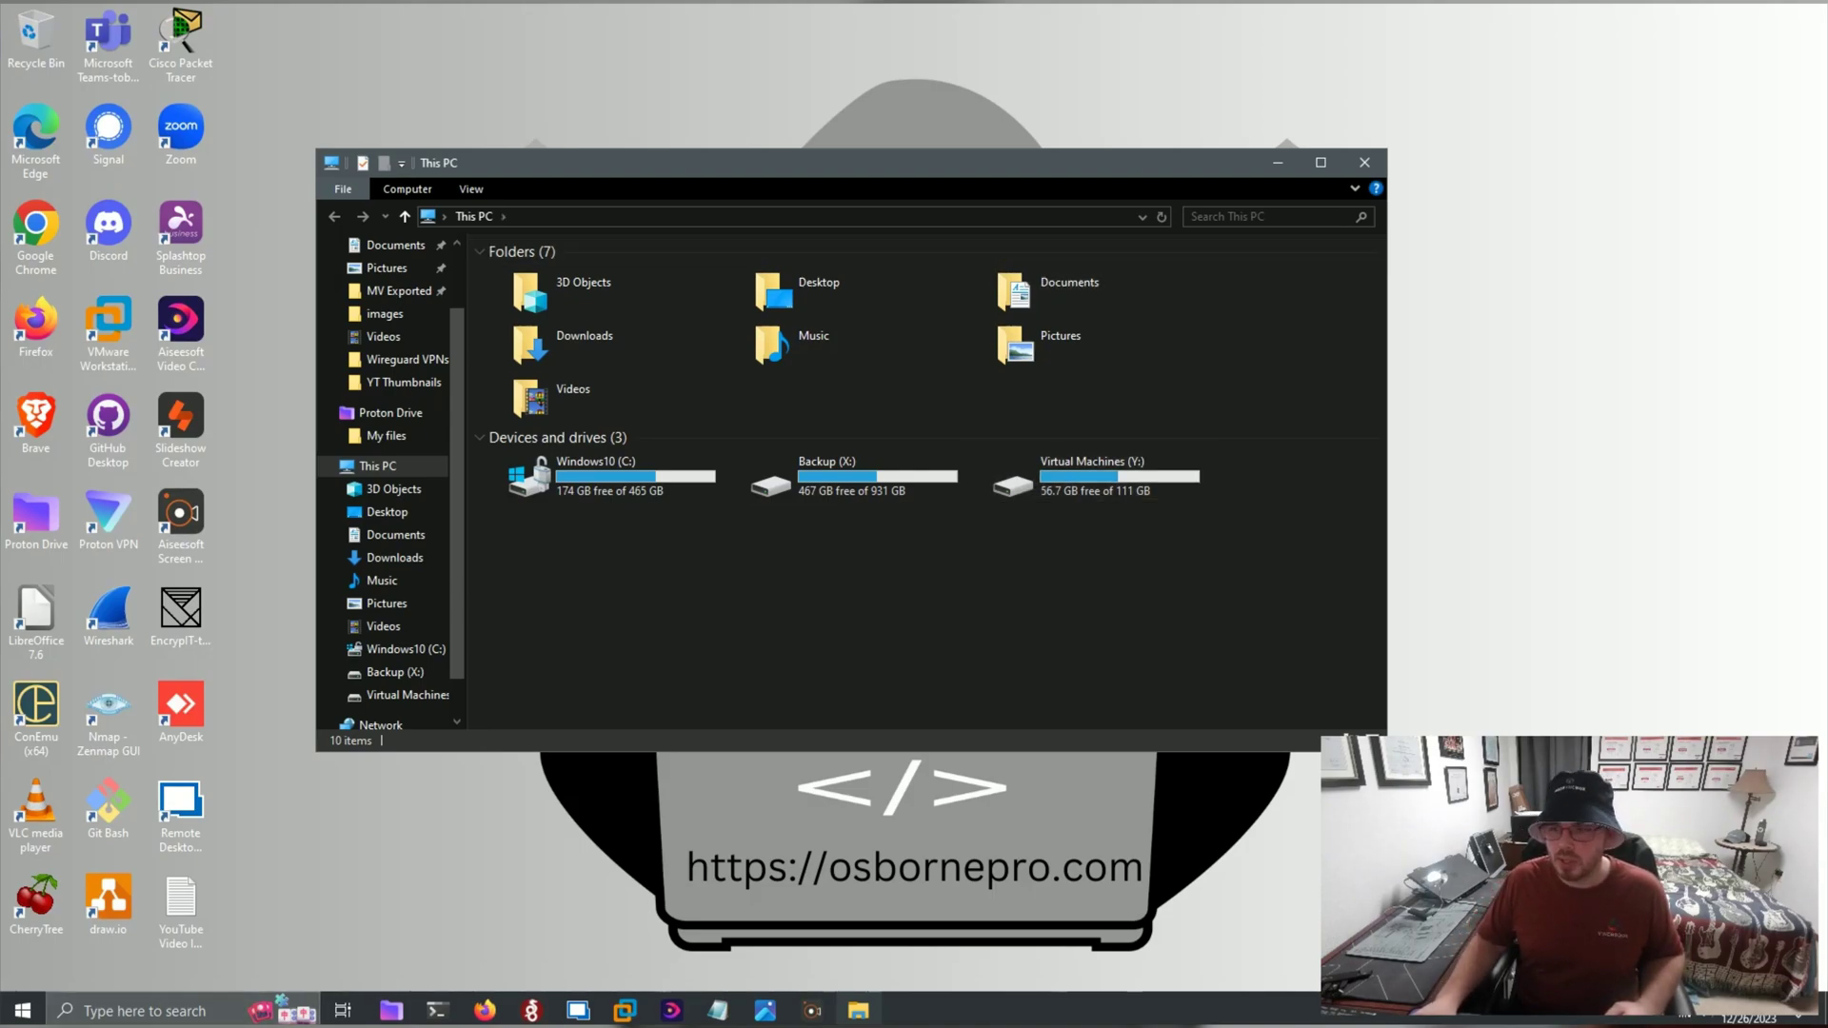
pyautogui.click(1364, 162)
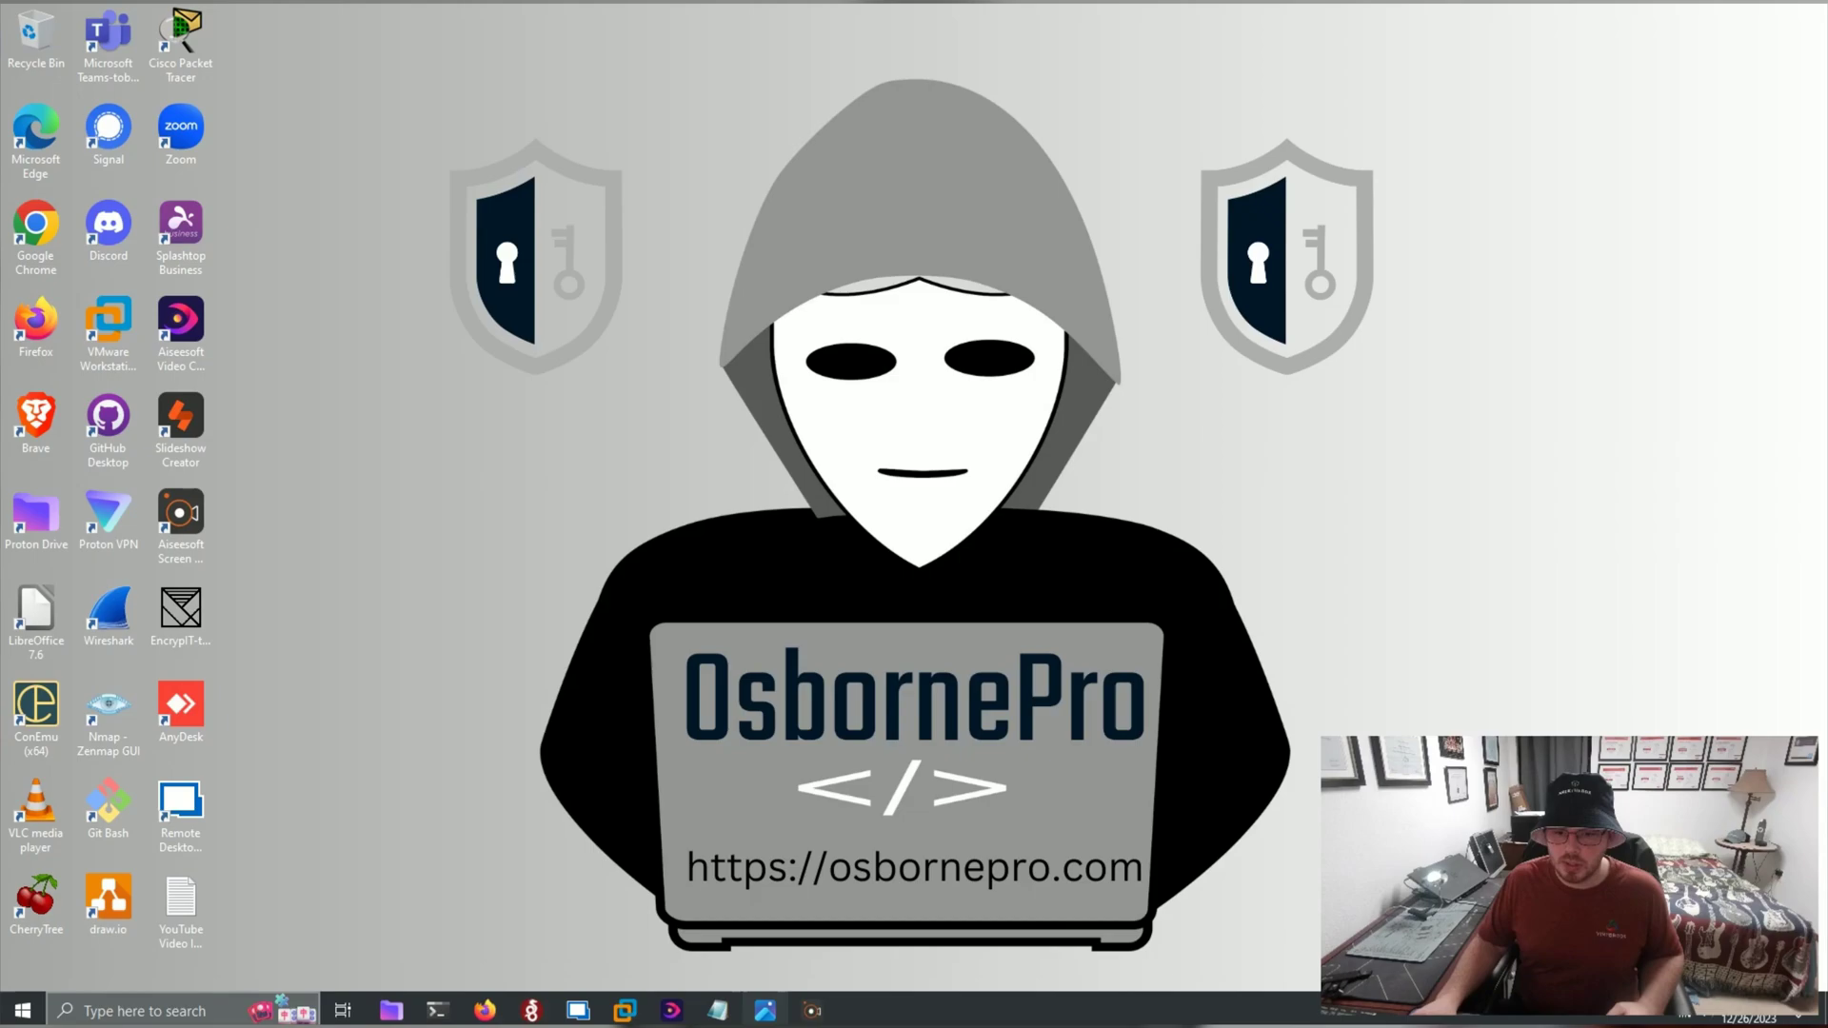
# Step: Launch Control Panel and search its settings for 'mouse'
pyautogui.press('super+s')
pyautogui.write('contro')
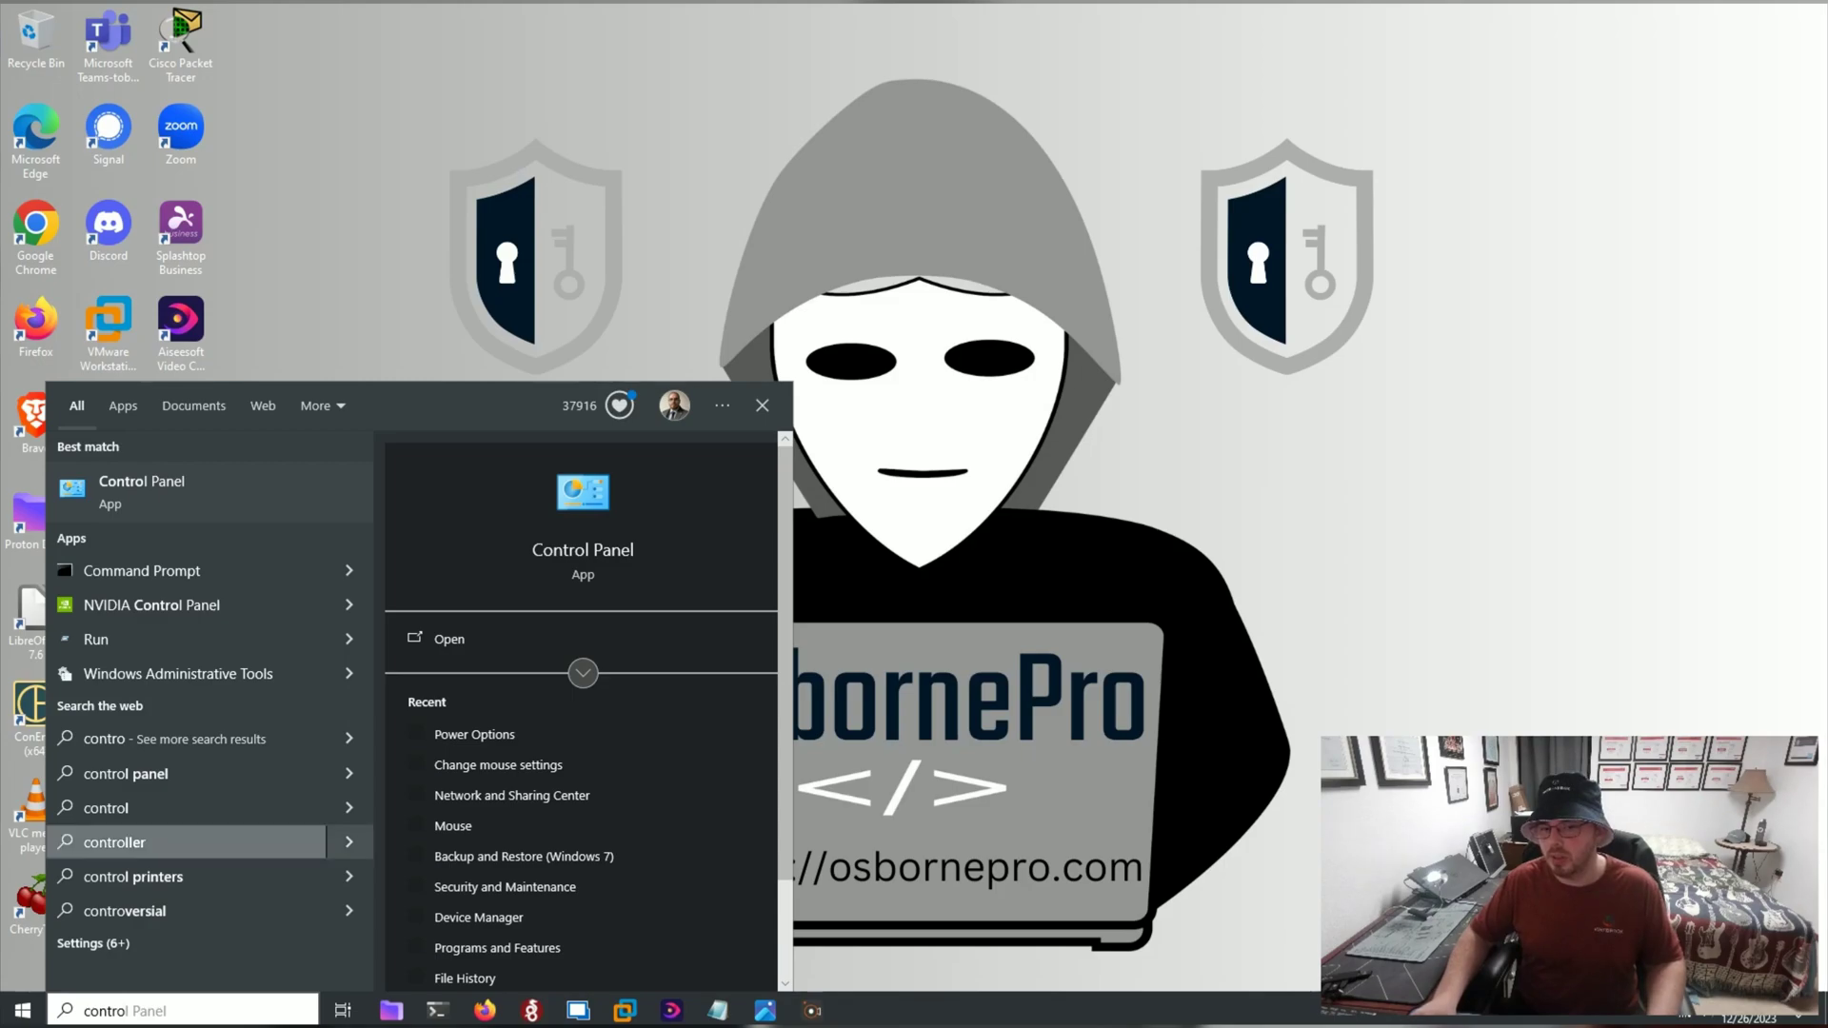
pyautogui.press('Return')
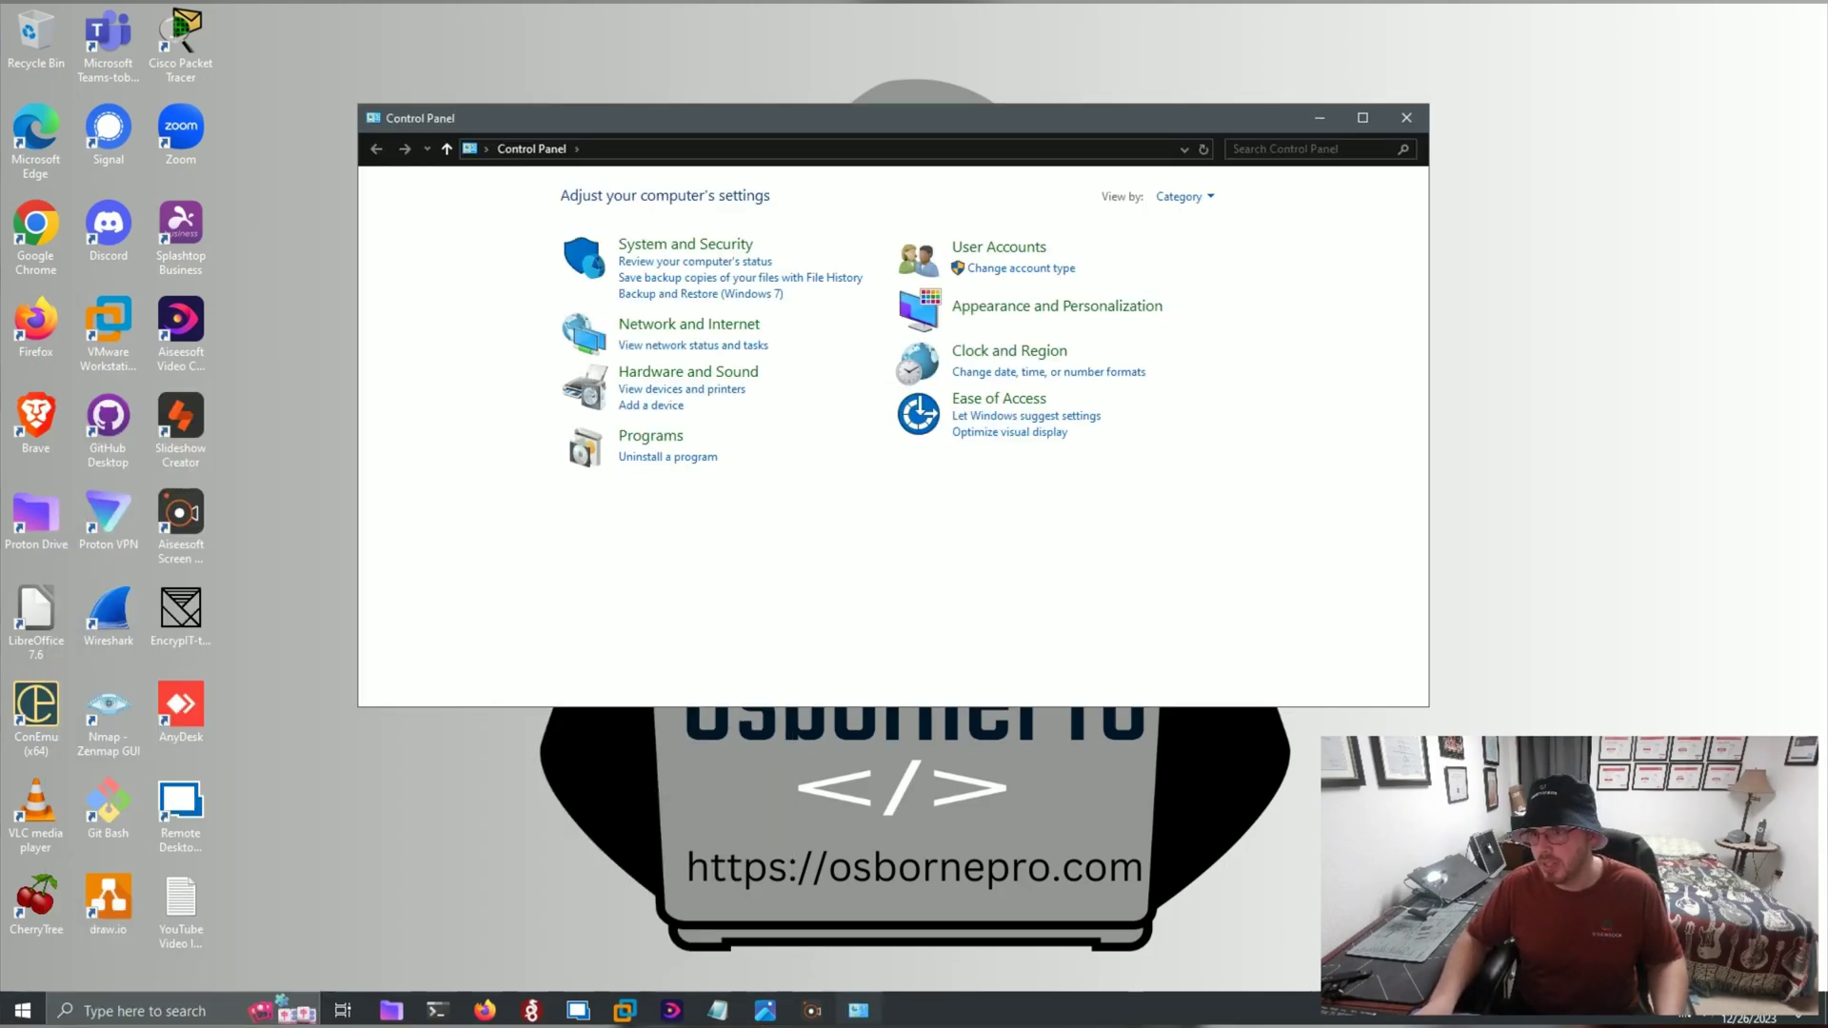
pyautogui.click(1285, 149)
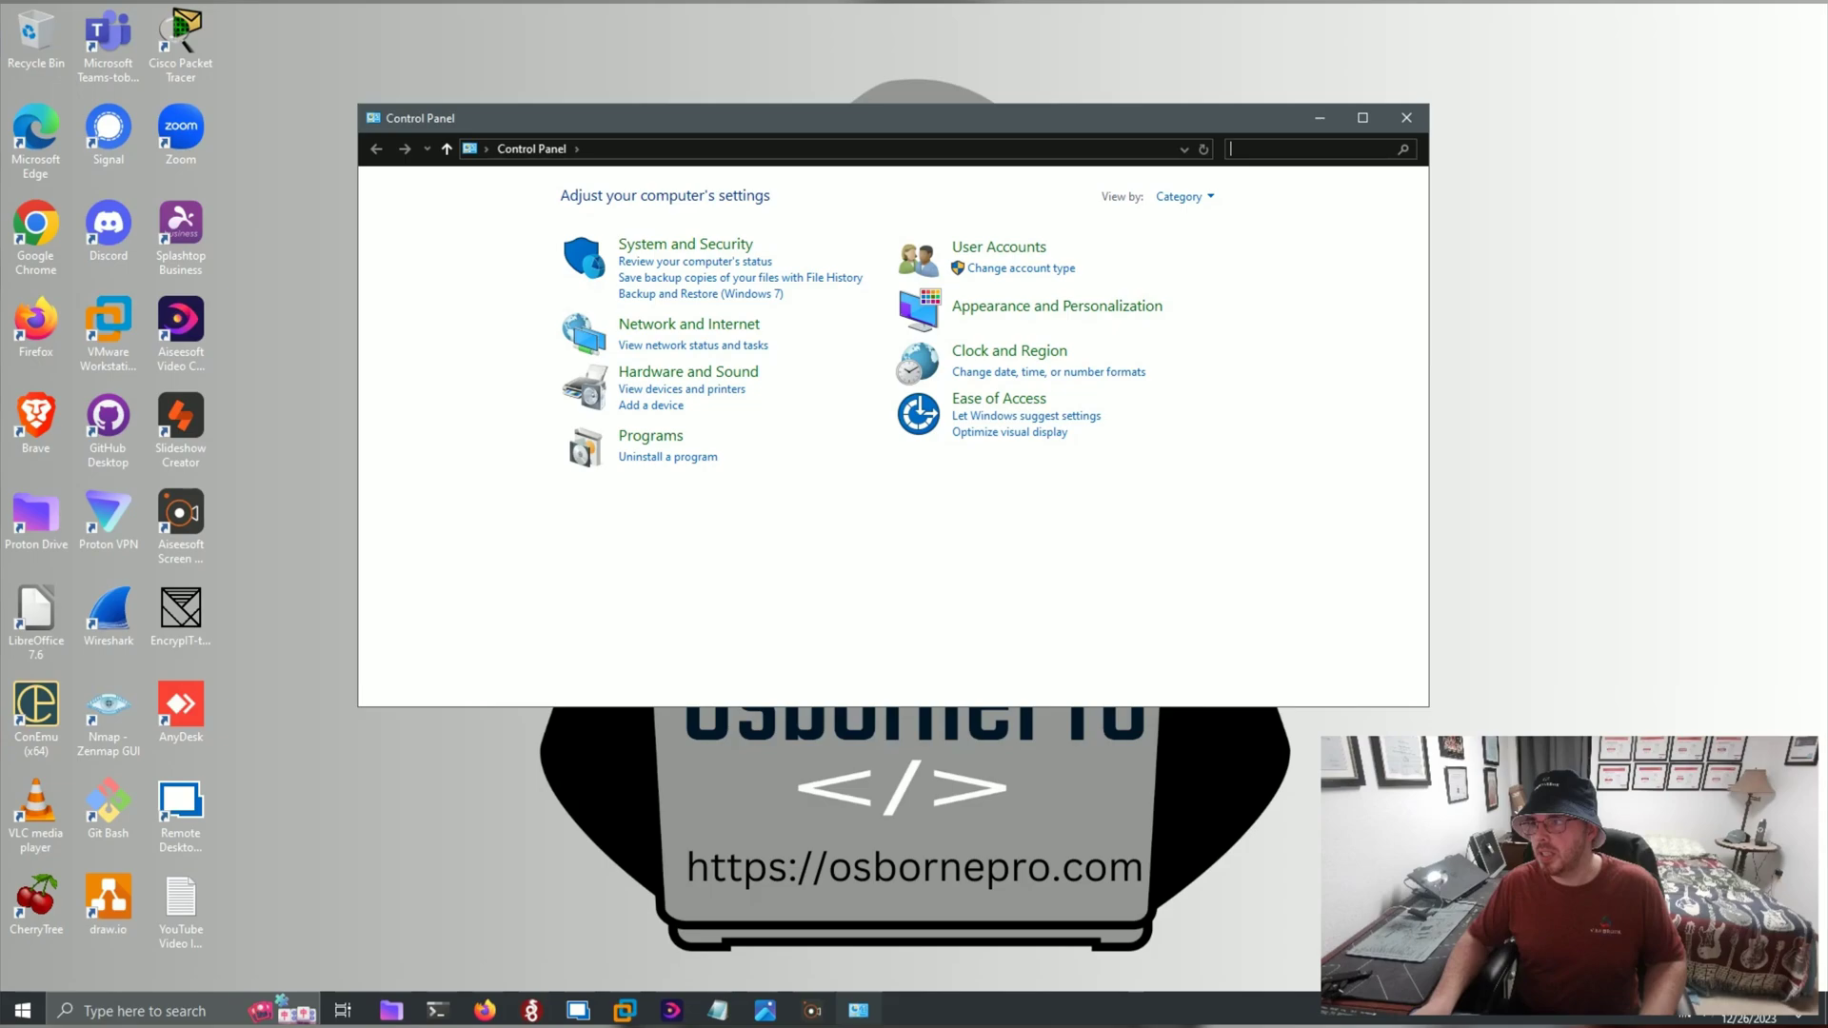
pyautogui.write('mouse')
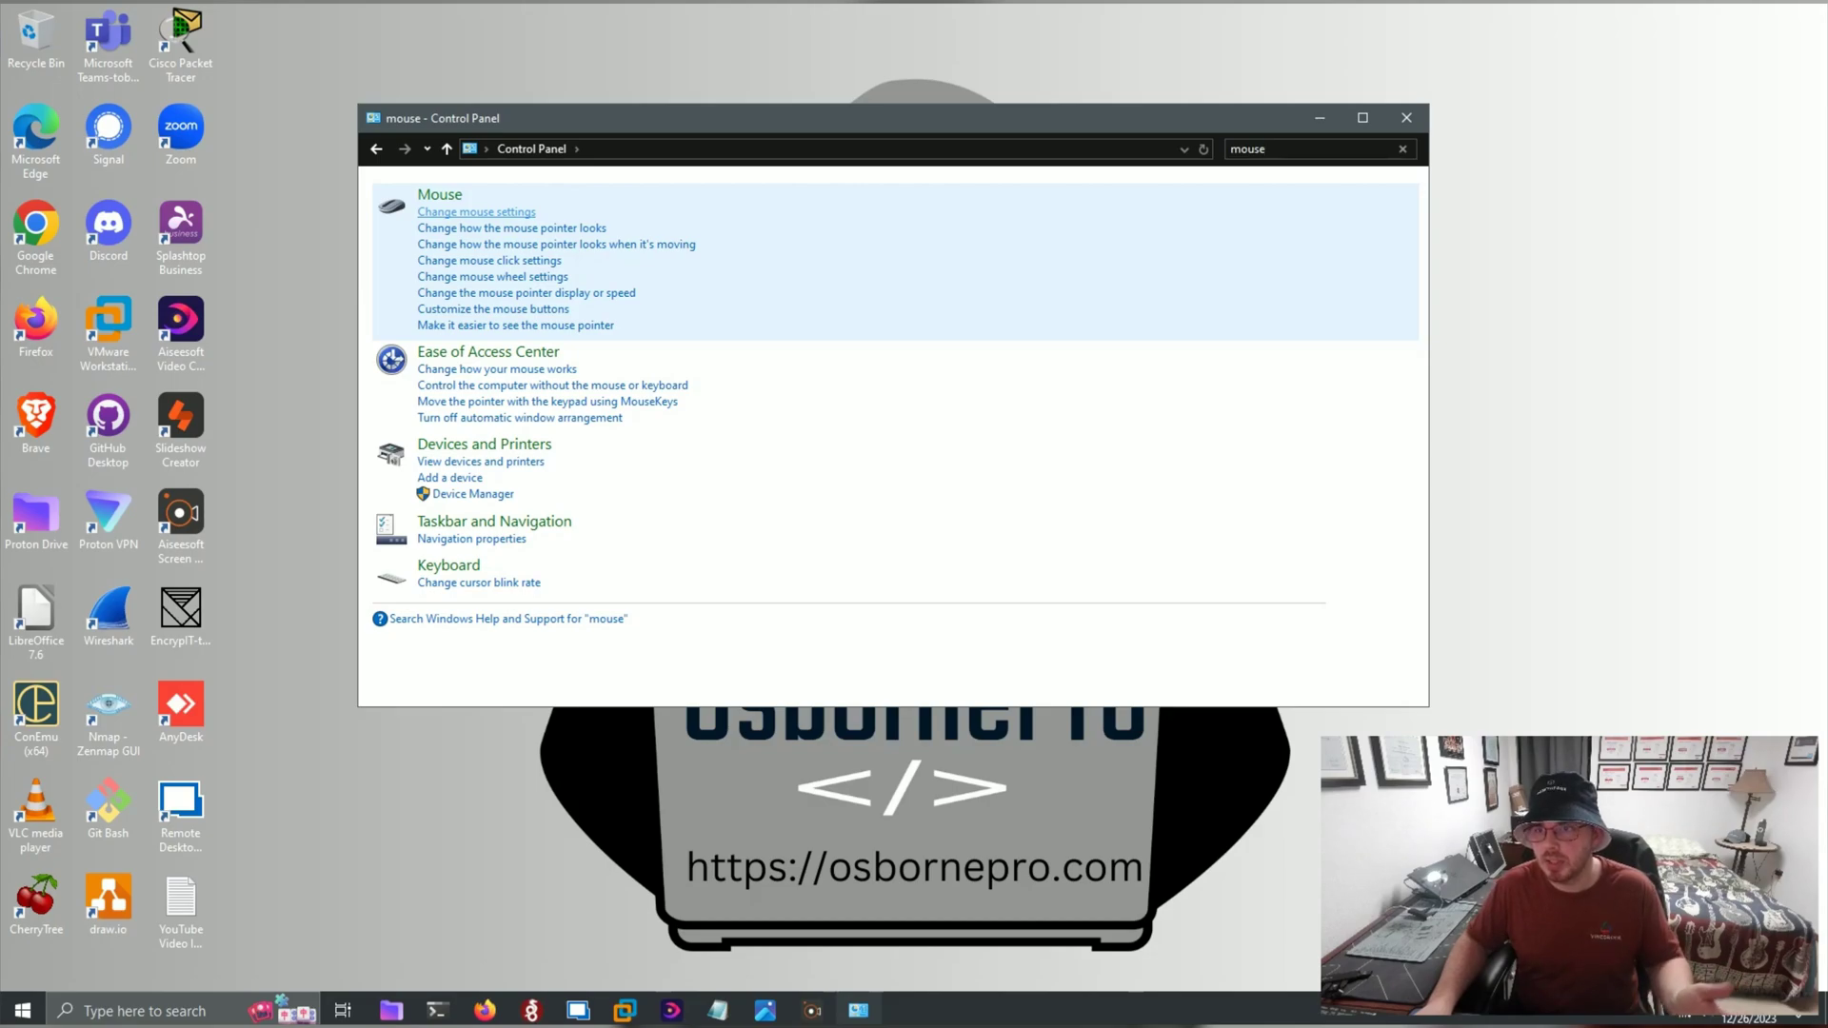
# Step: Check Enhance pointer precision under Pointer Options and close Mouse Properties with OK
pyautogui.click(476, 212)
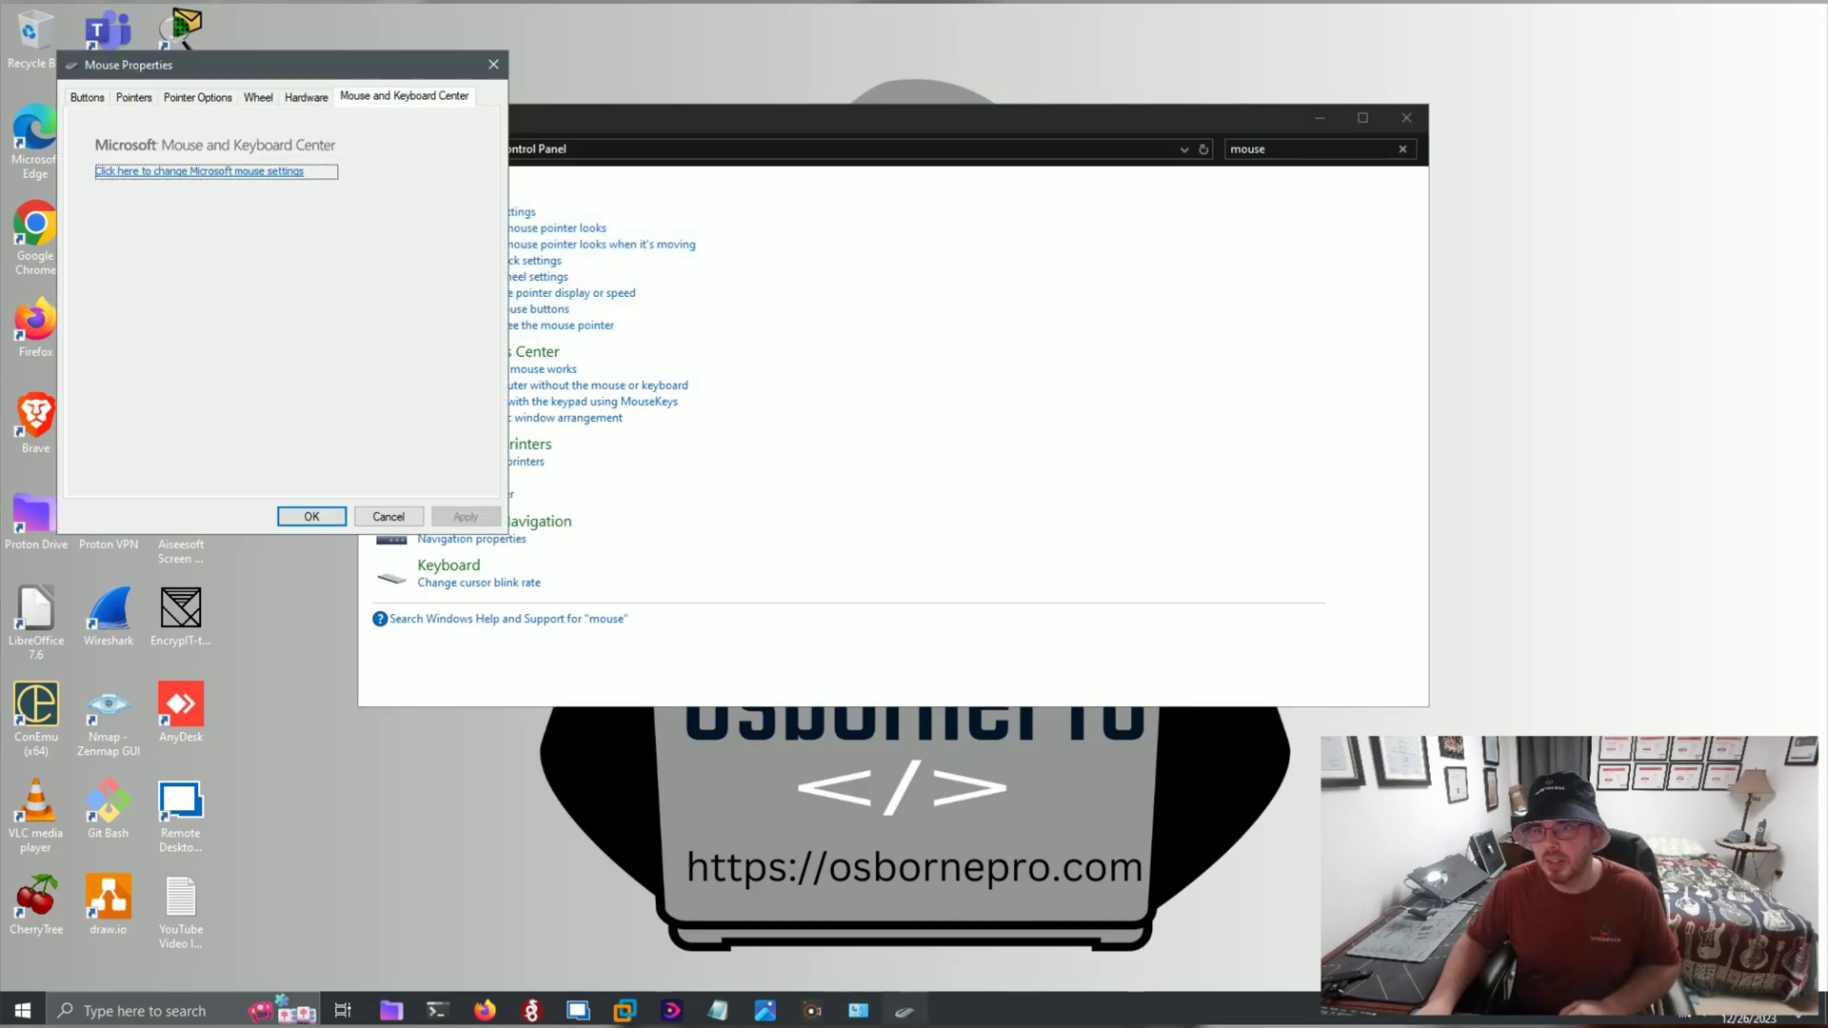
pyautogui.click(198, 97)
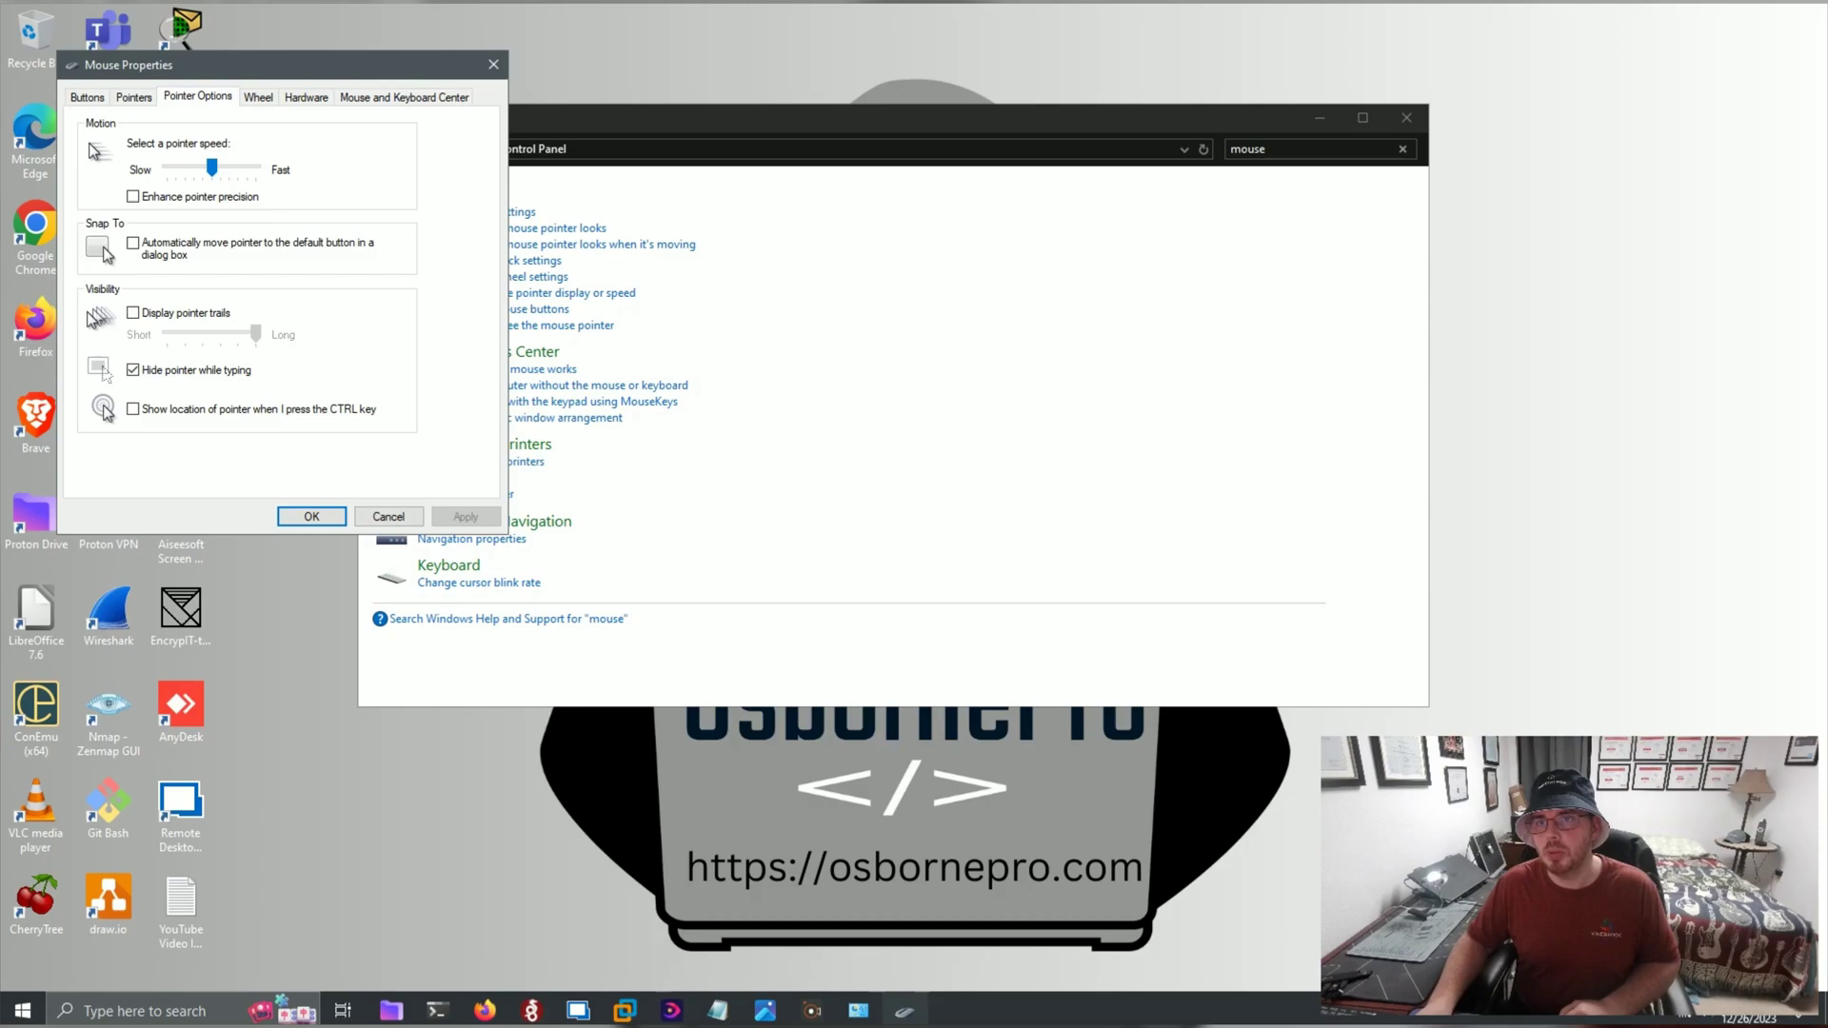
pyautogui.click(133, 197)
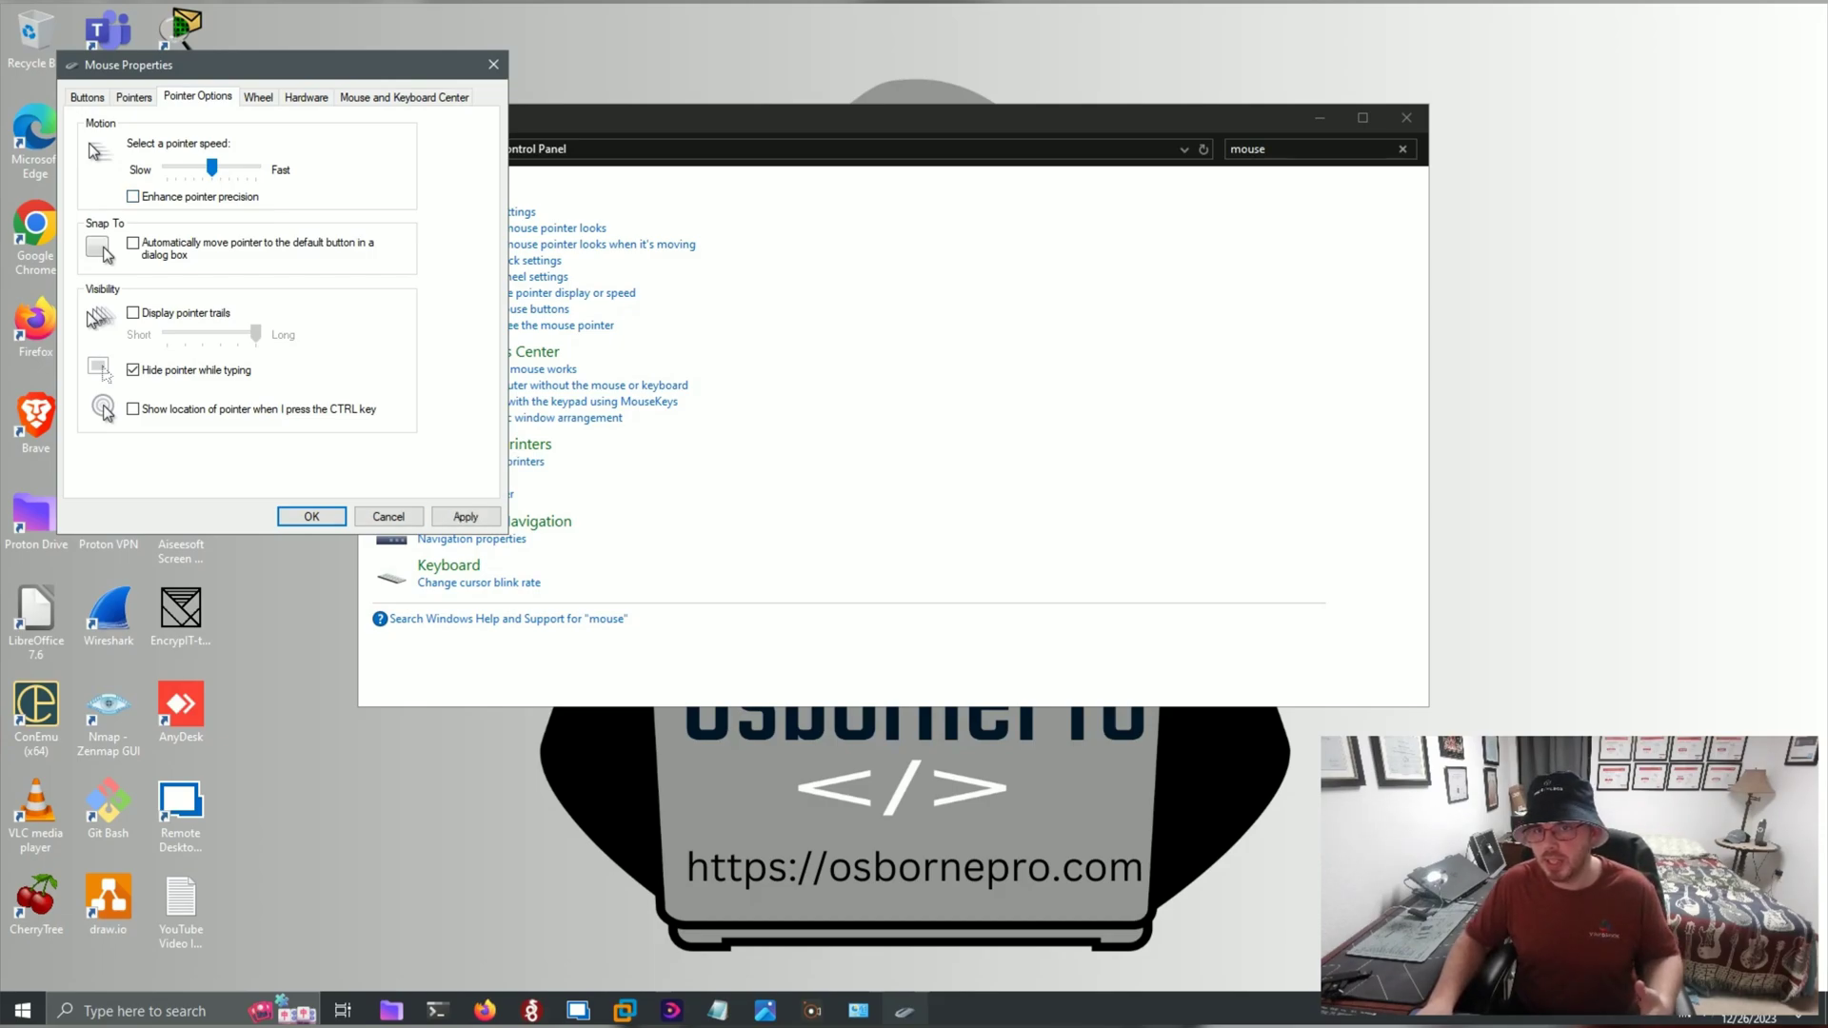
pyautogui.moveTo(286, 65); pyautogui.dragTo(460, 103)
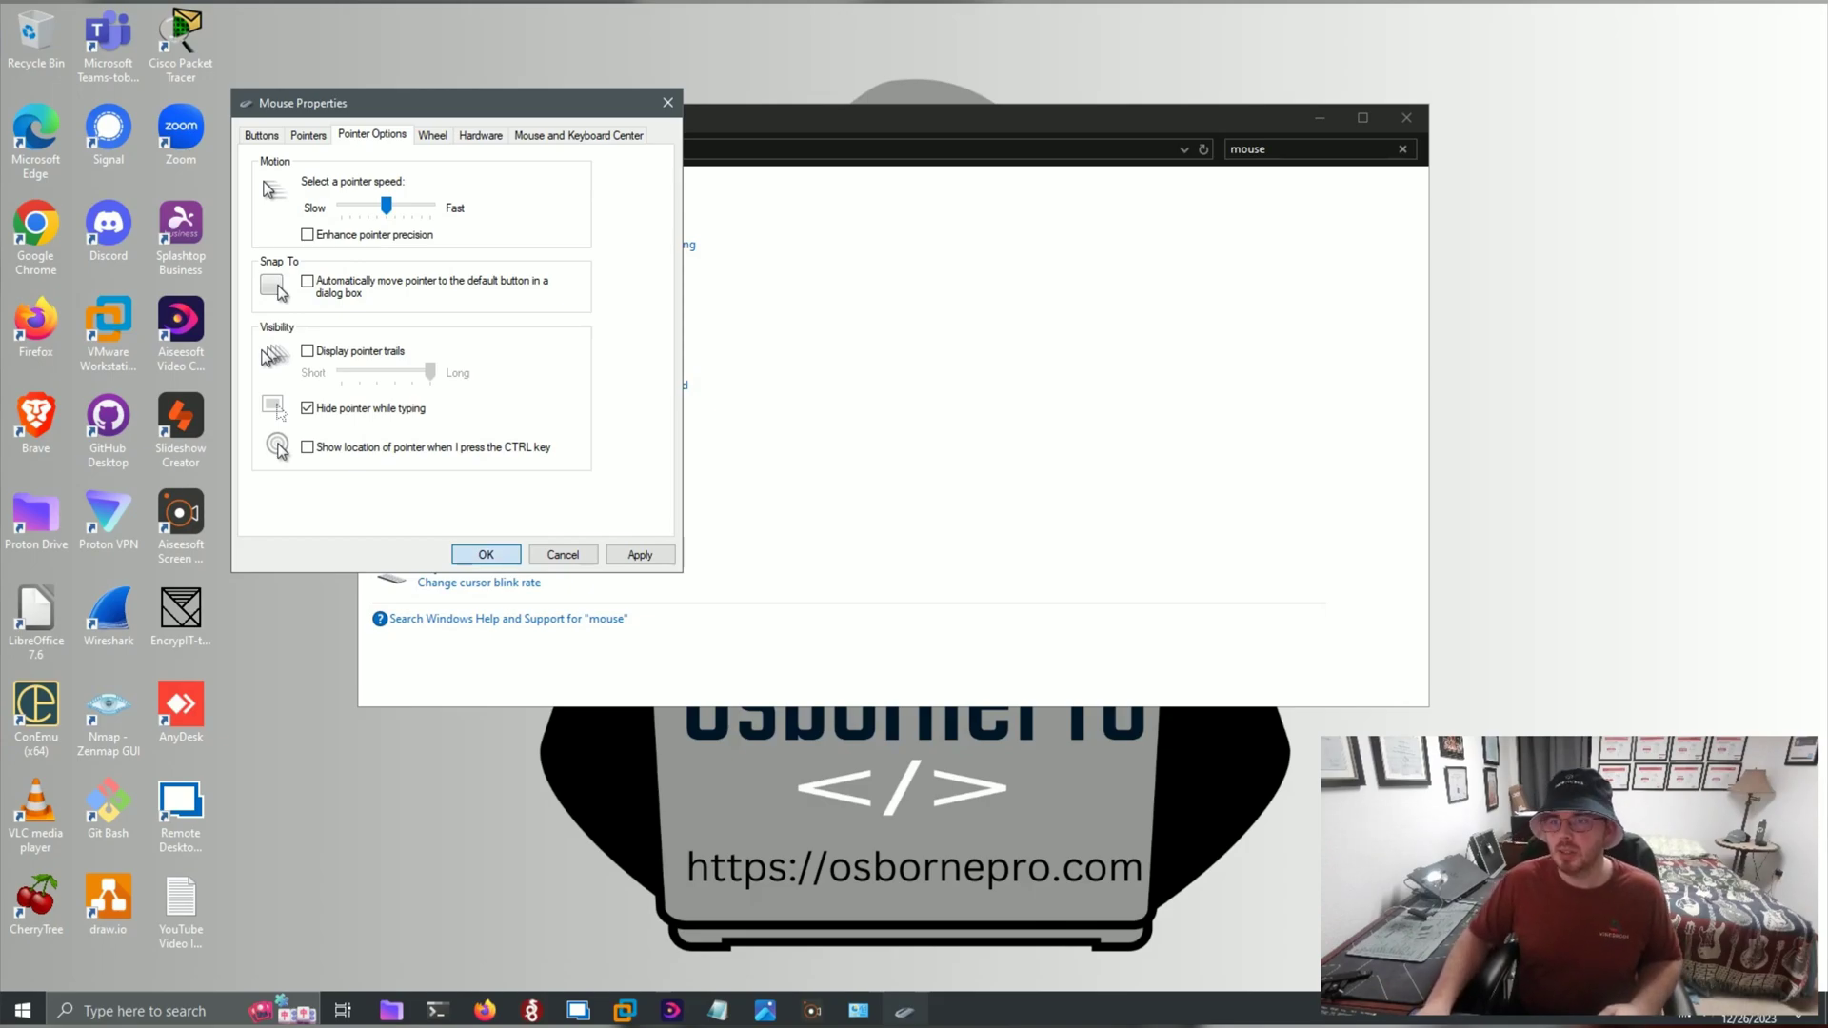
pyautogui.click(487, 555)
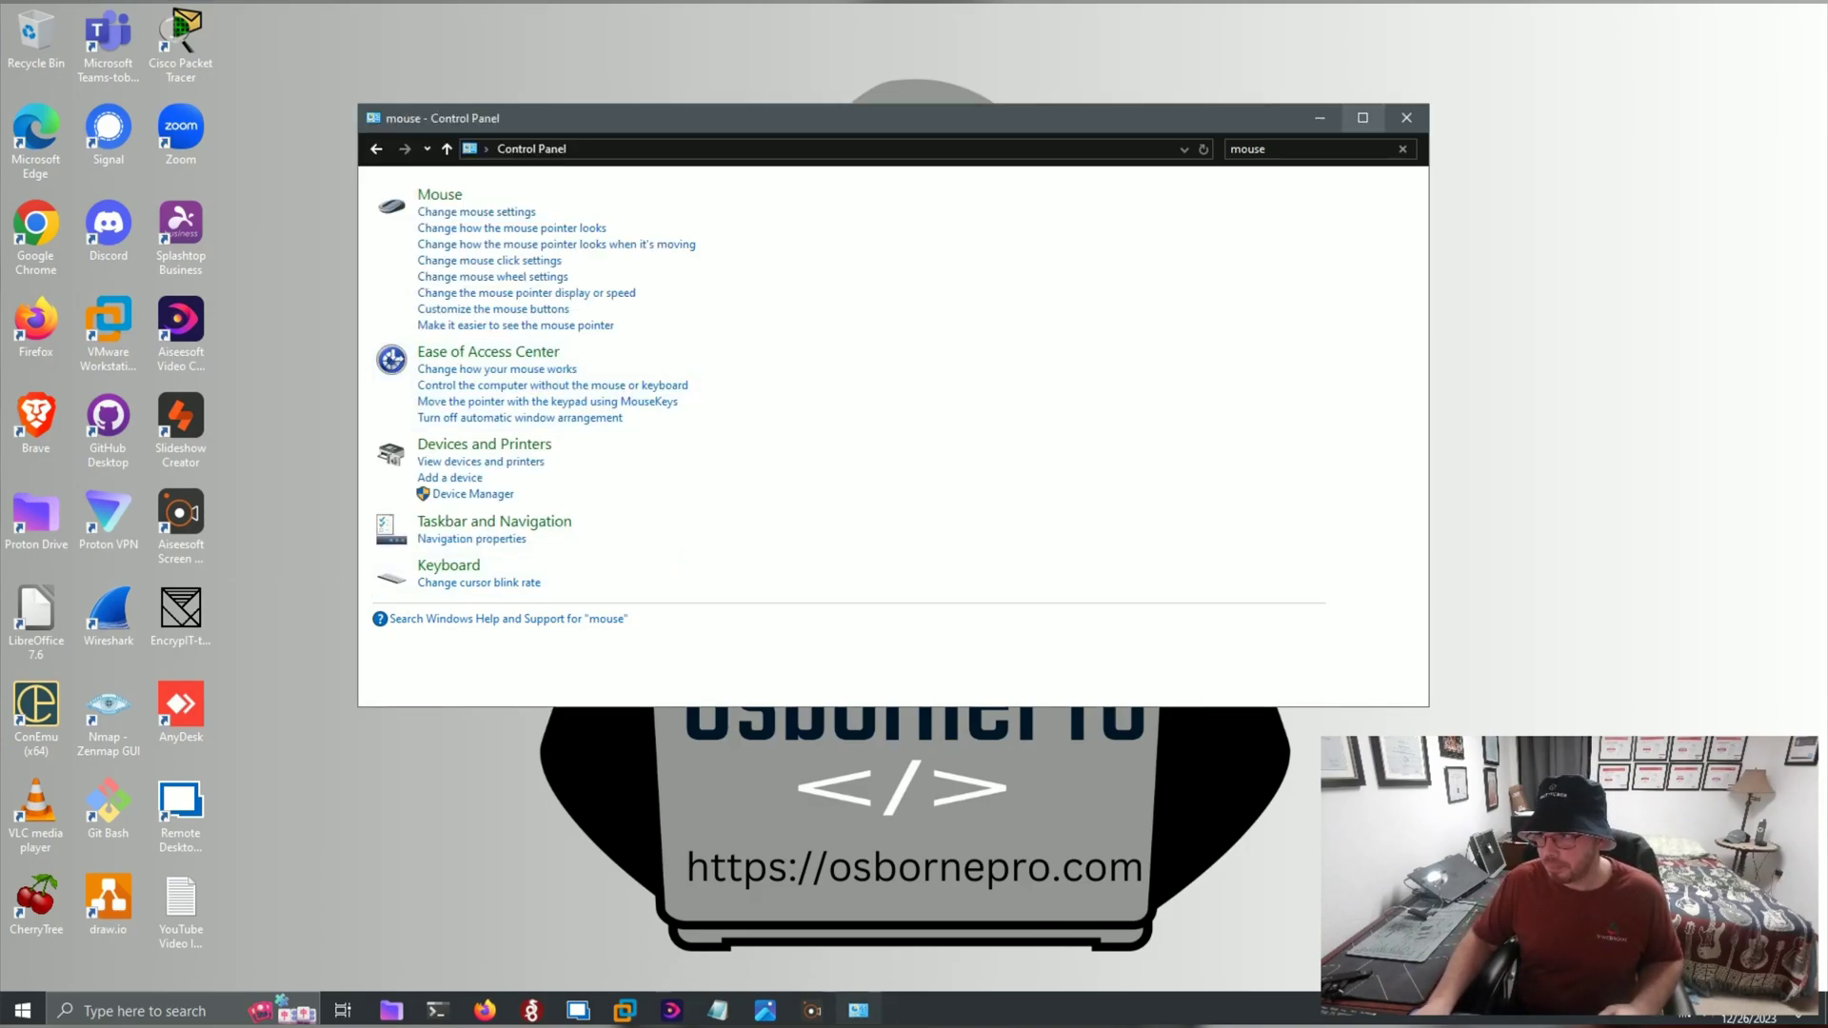
# Step: Close Control Panel and bring up Task Manager
pyautogui.click(1406, 117)
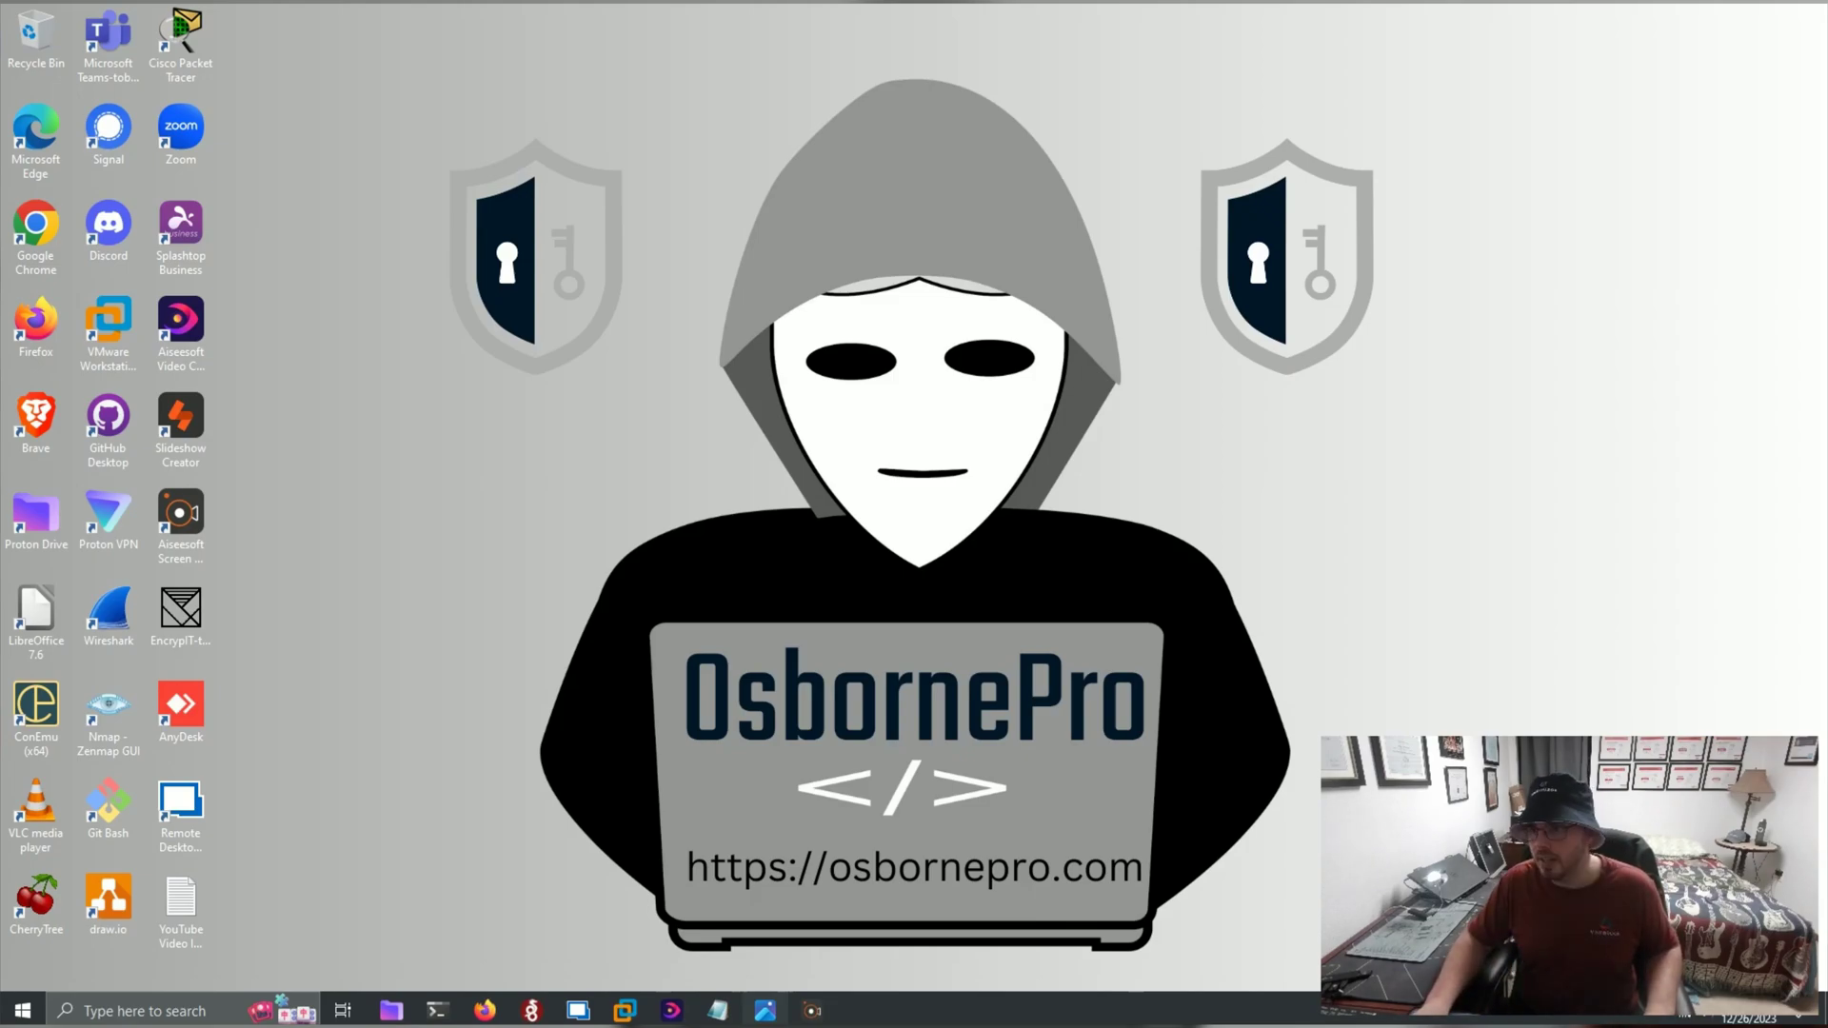
pyautogui.hotkey('ctrl', 'shift', 'Escape')
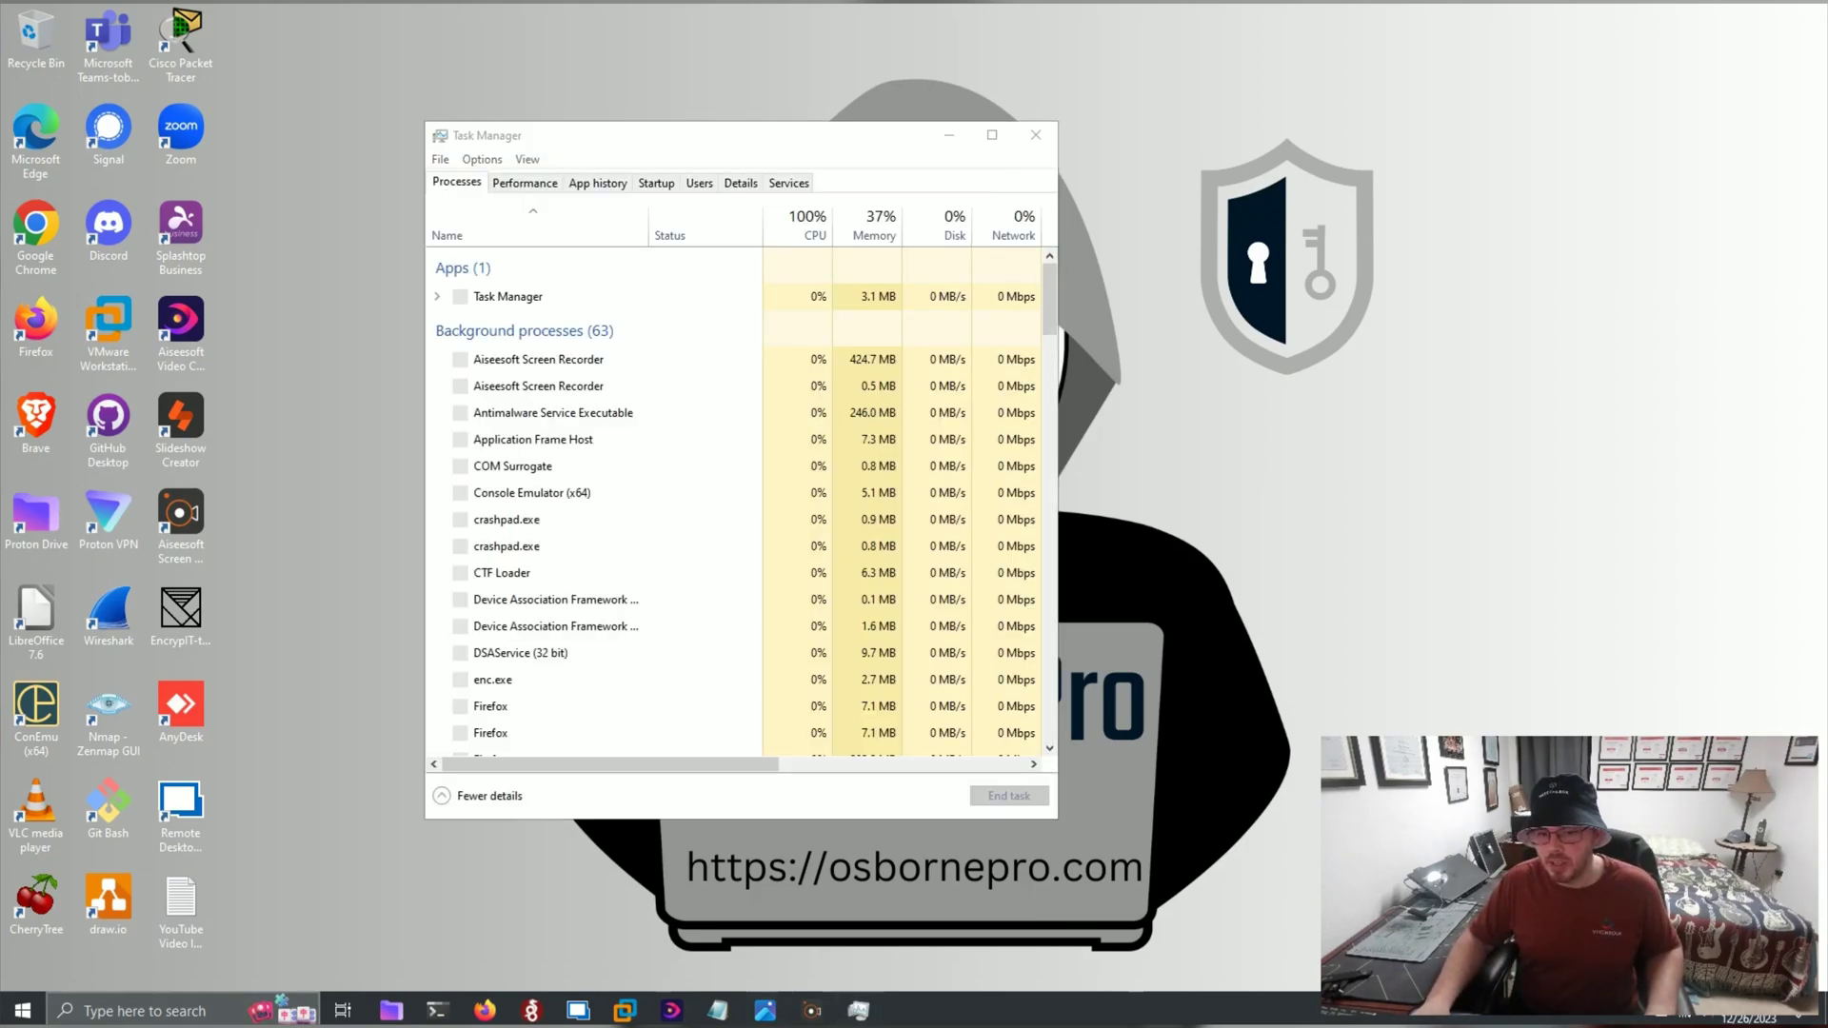
pyautogui.press('super+s')
pyautogui.write('a')
pyautogui.press('BackSpace')
pyautogui.write('taskmgr')
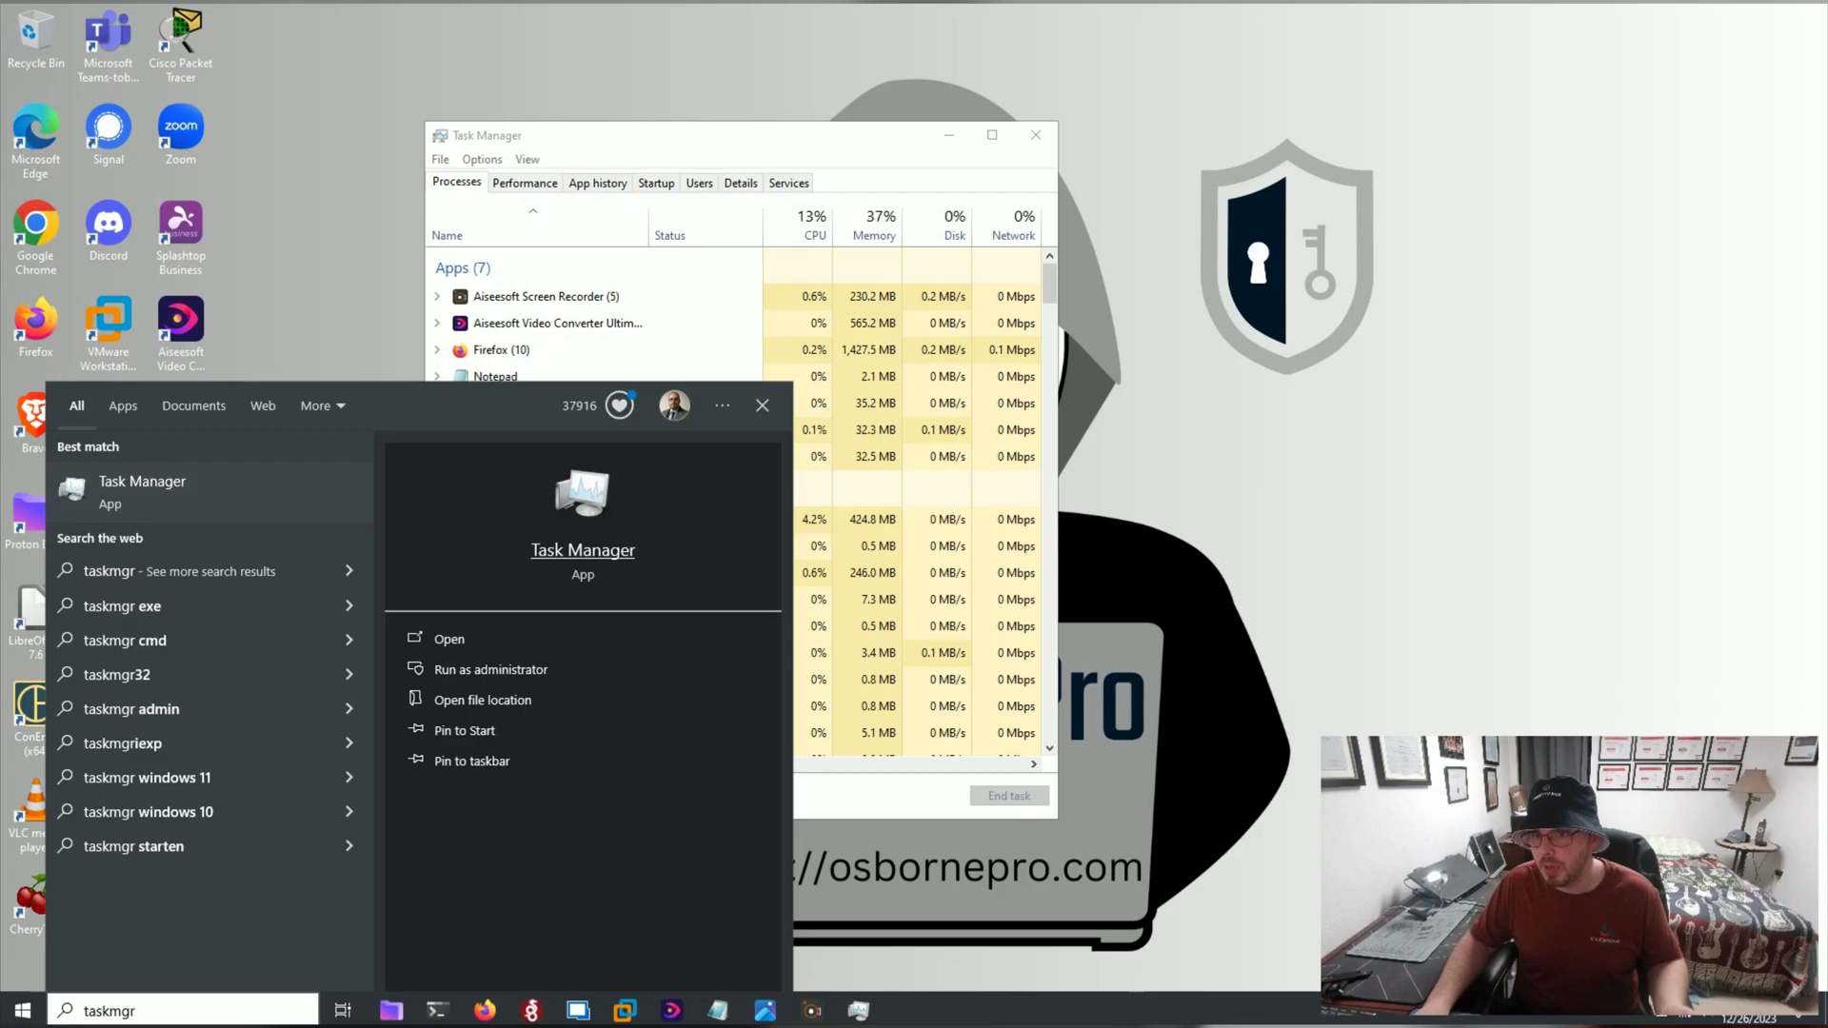
pyautogui.press('Return')
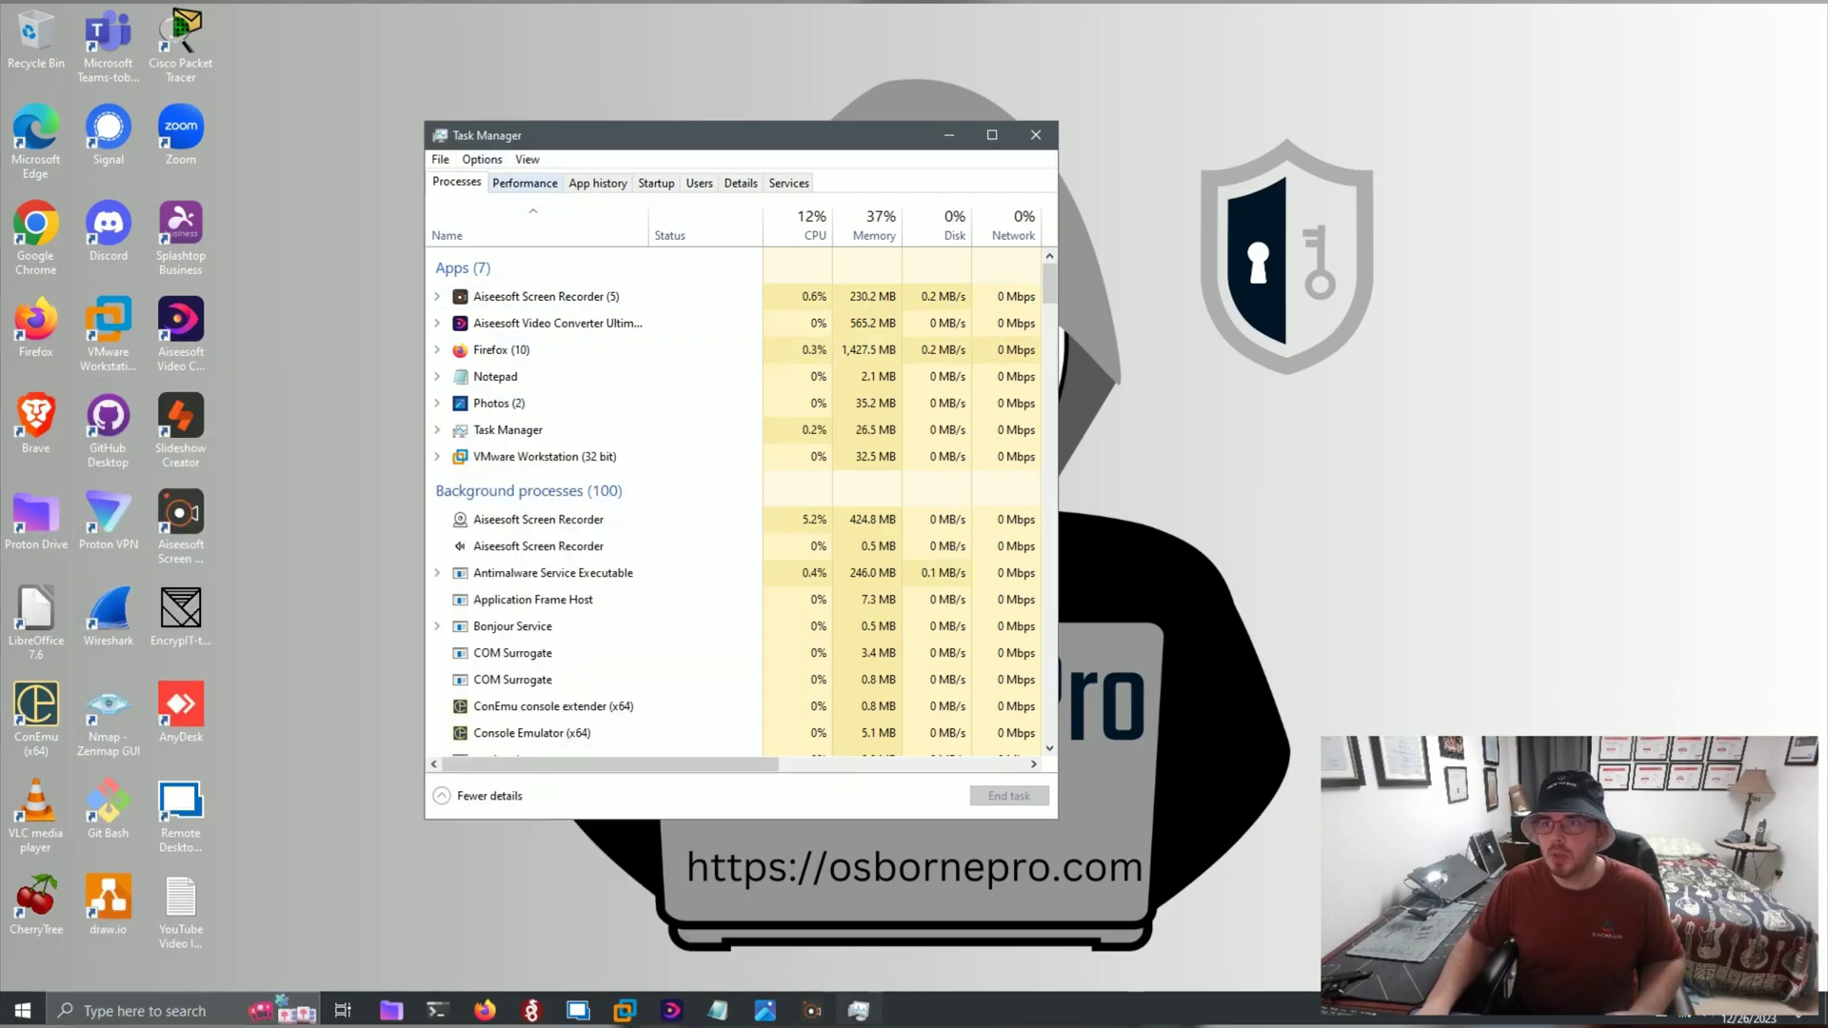
# Step: Sort startup apps by status and review Windows Security, Realtek, Proton Drive and VMware entries
pyautogui.click(656, 182)
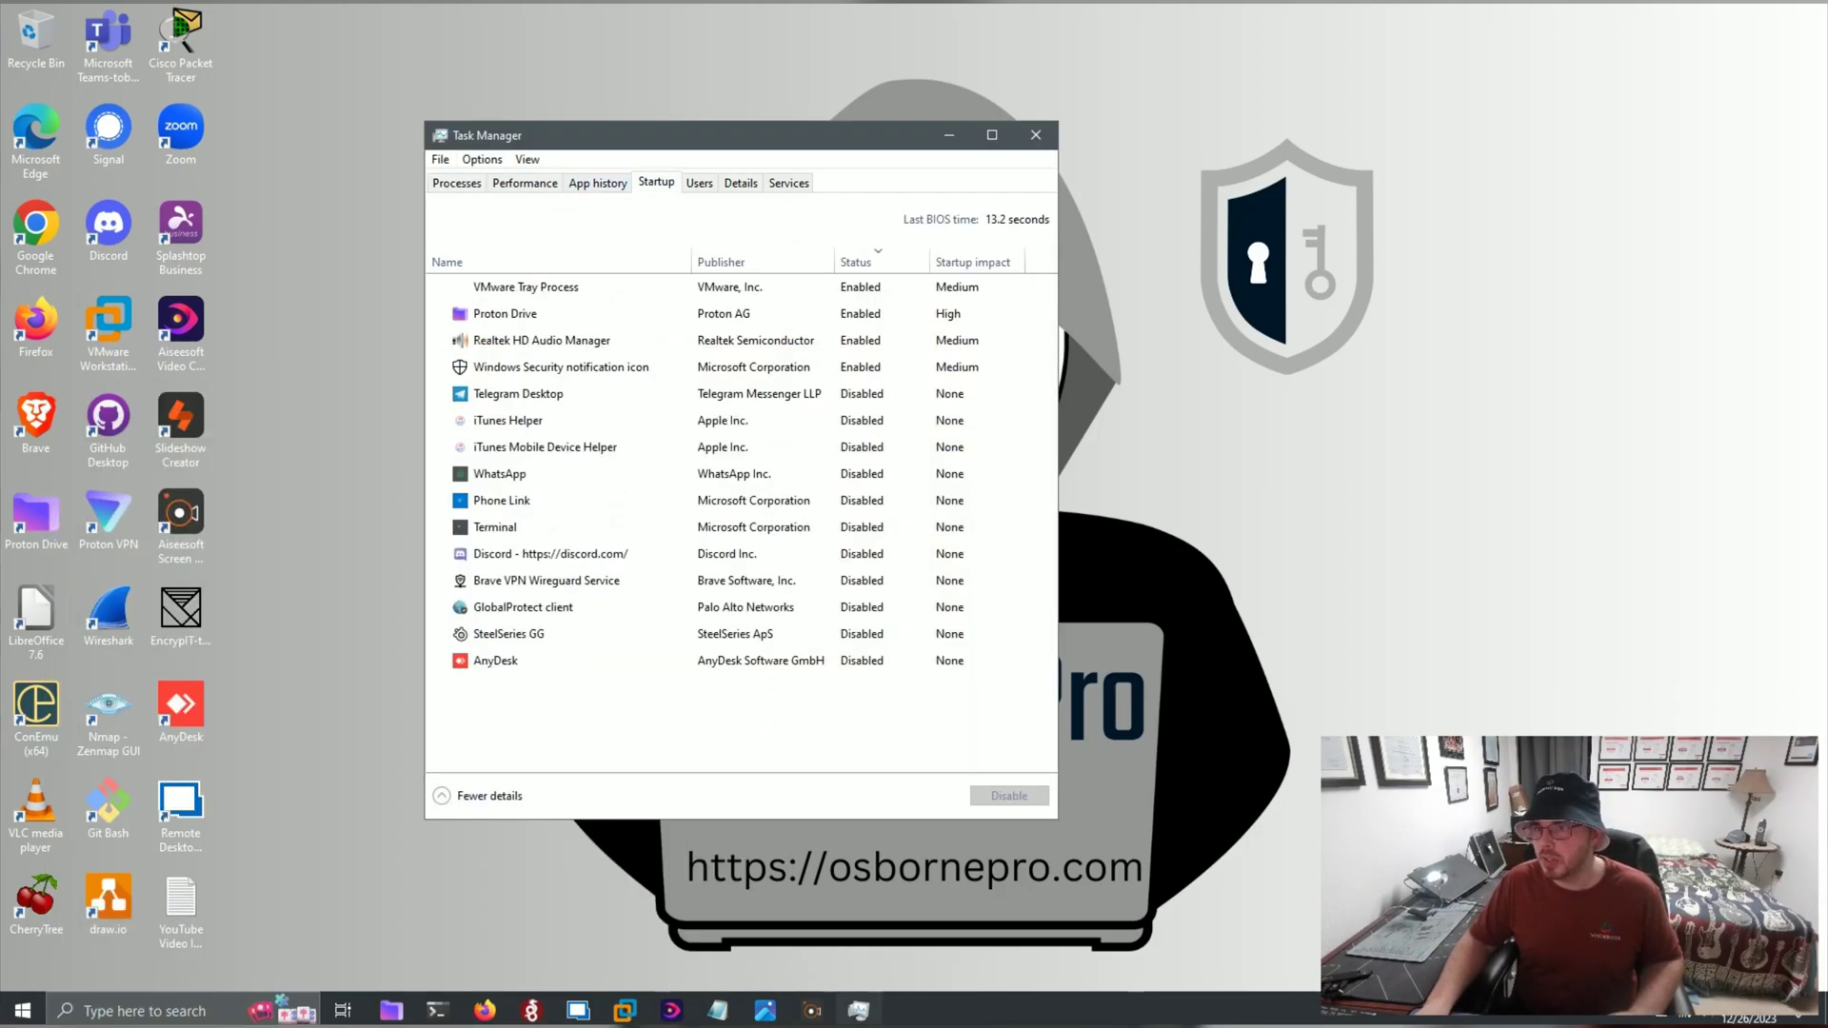
pyautogui.click(862, 262)
pyautogui.click(862, 261)
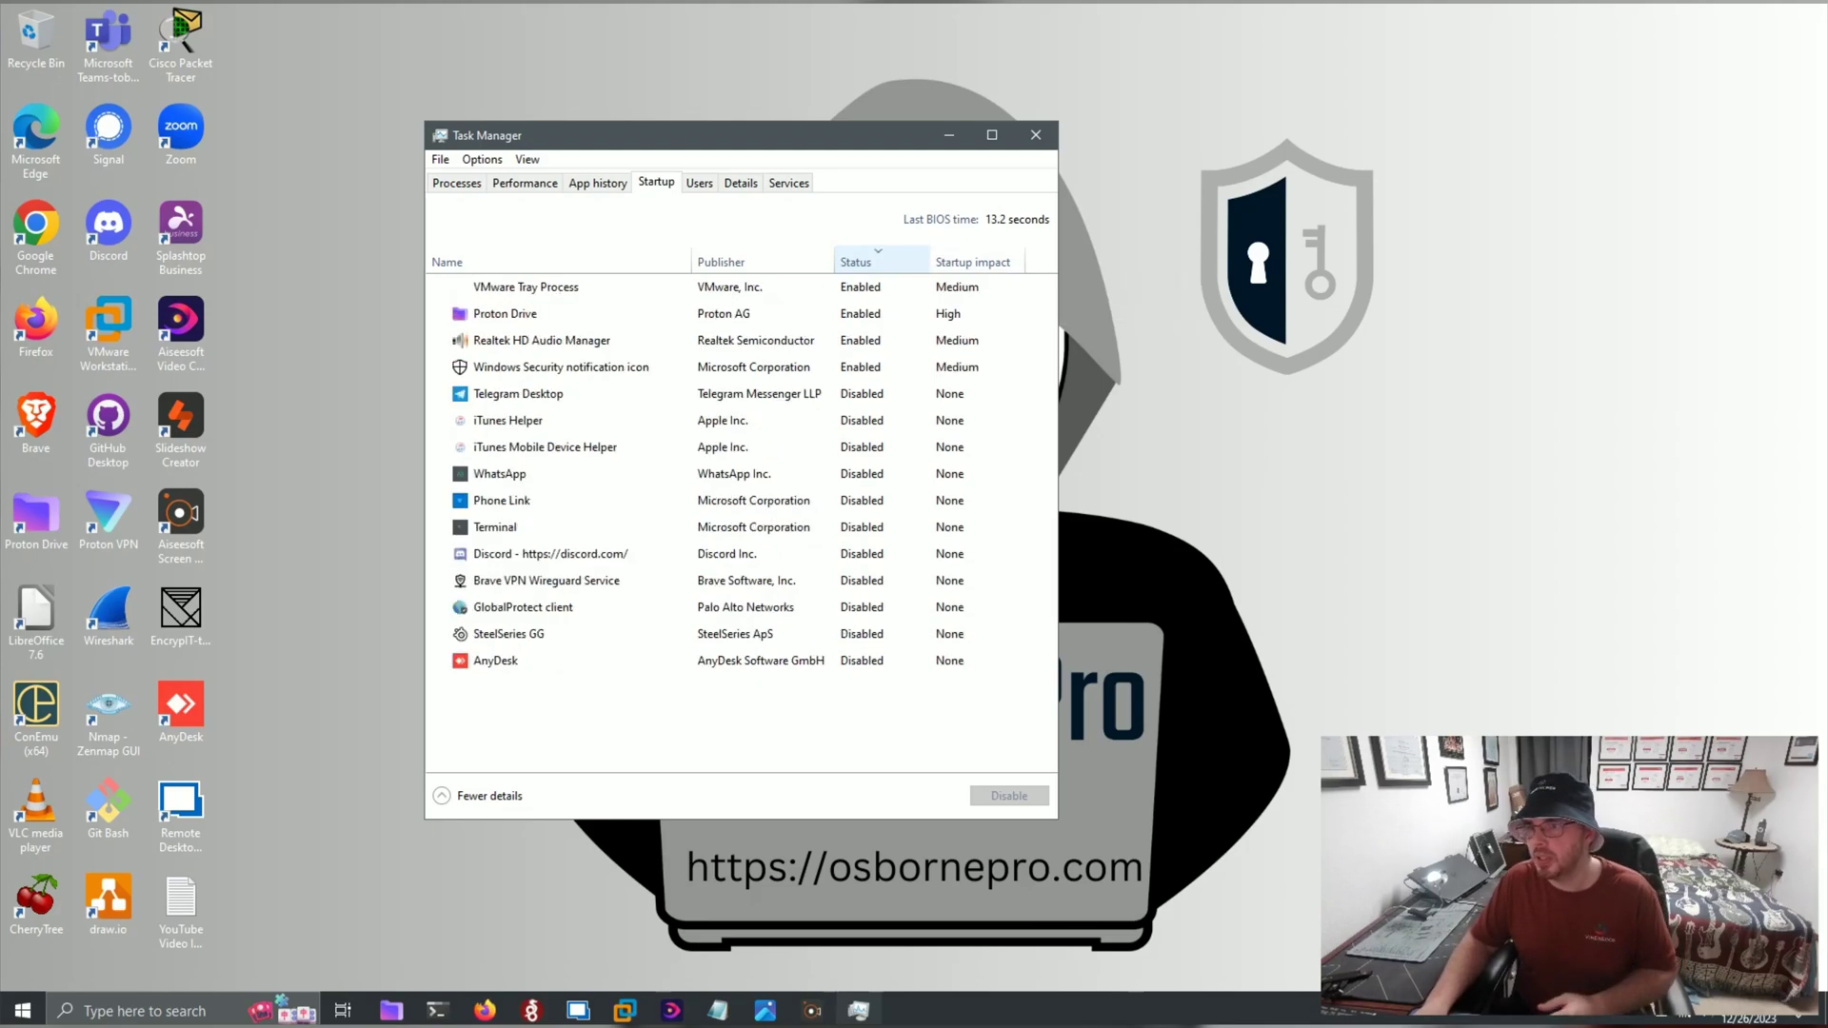
pyautogui.click(861, 367)
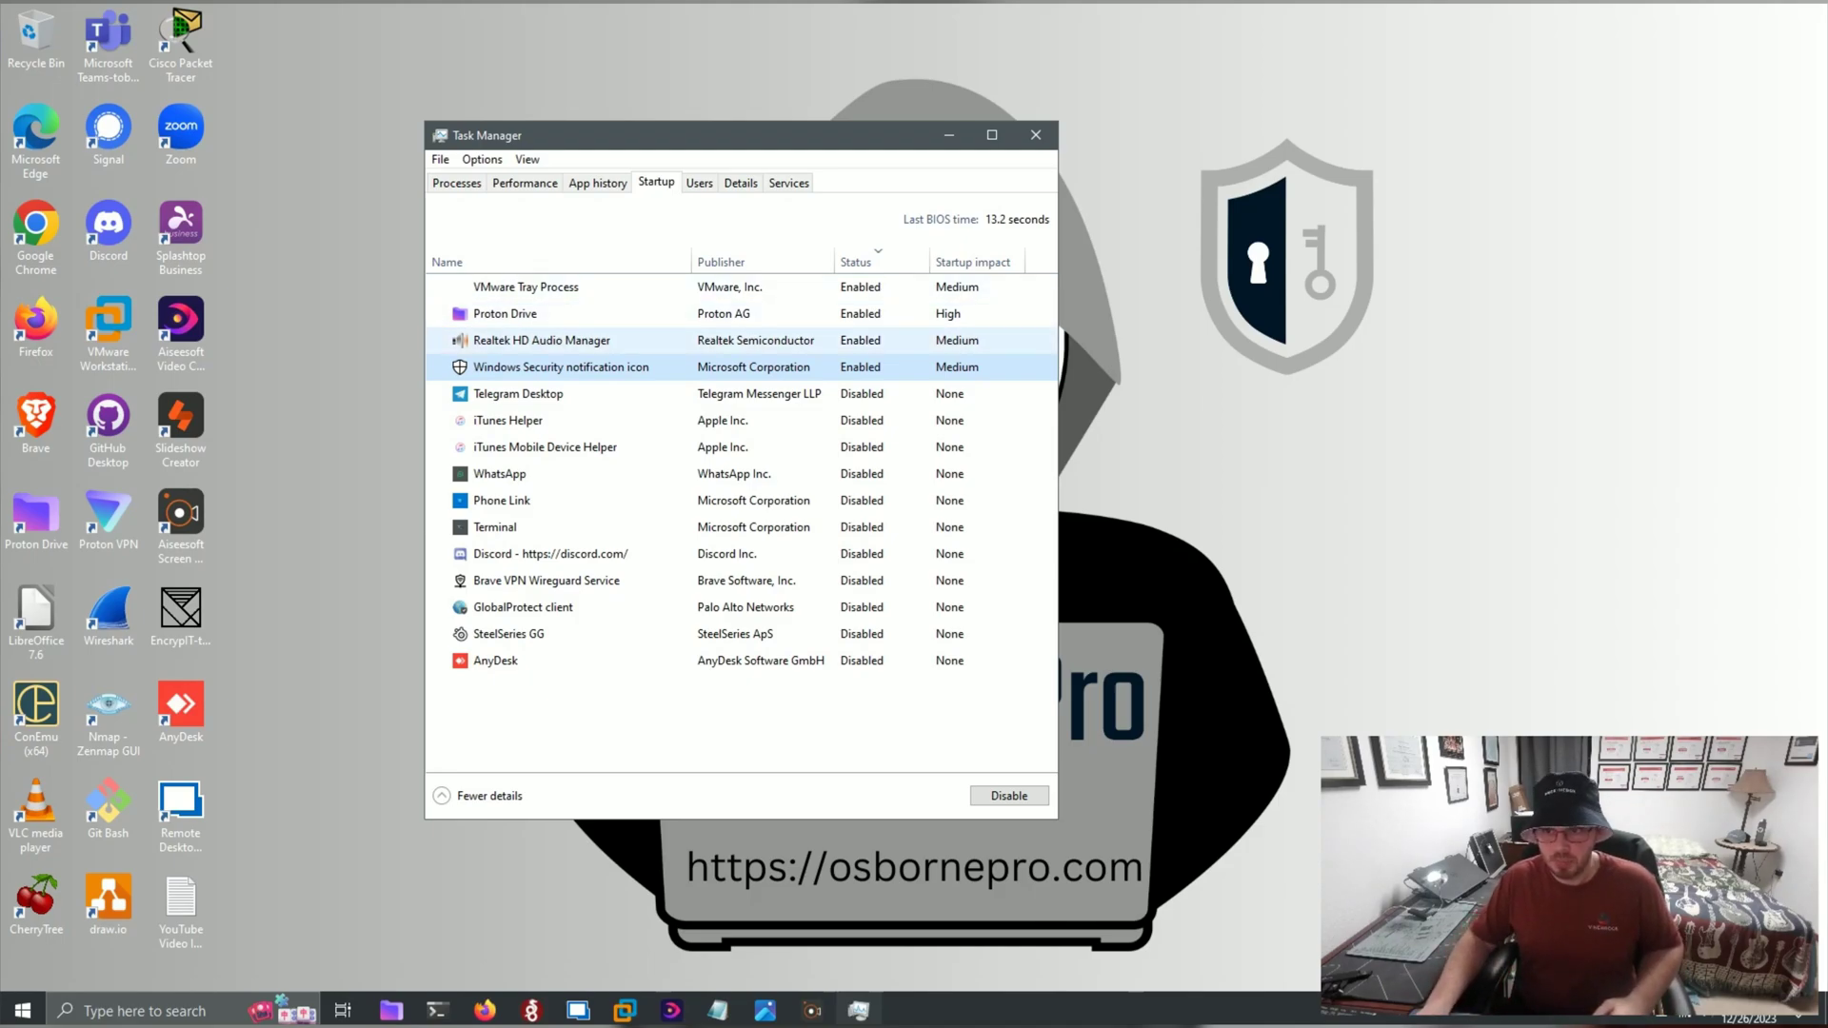
pyautogui.click(542, 340)
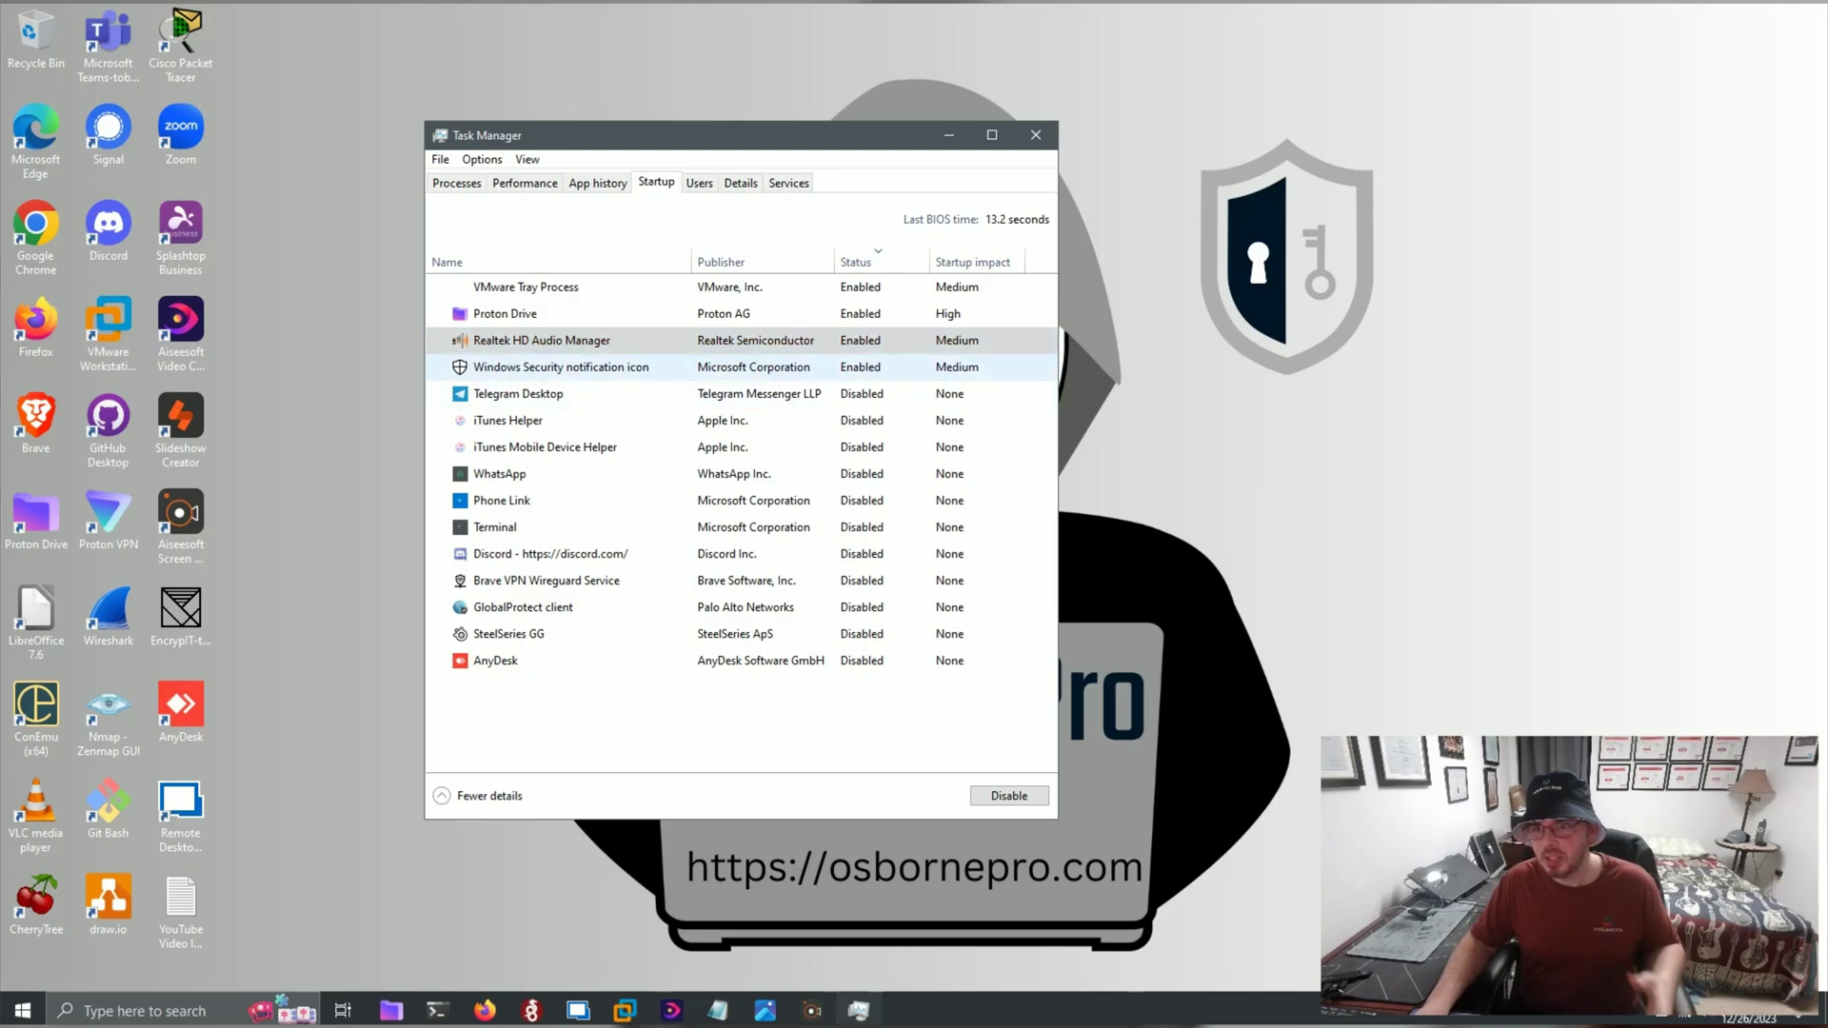
pyautogui.click(609, 367)
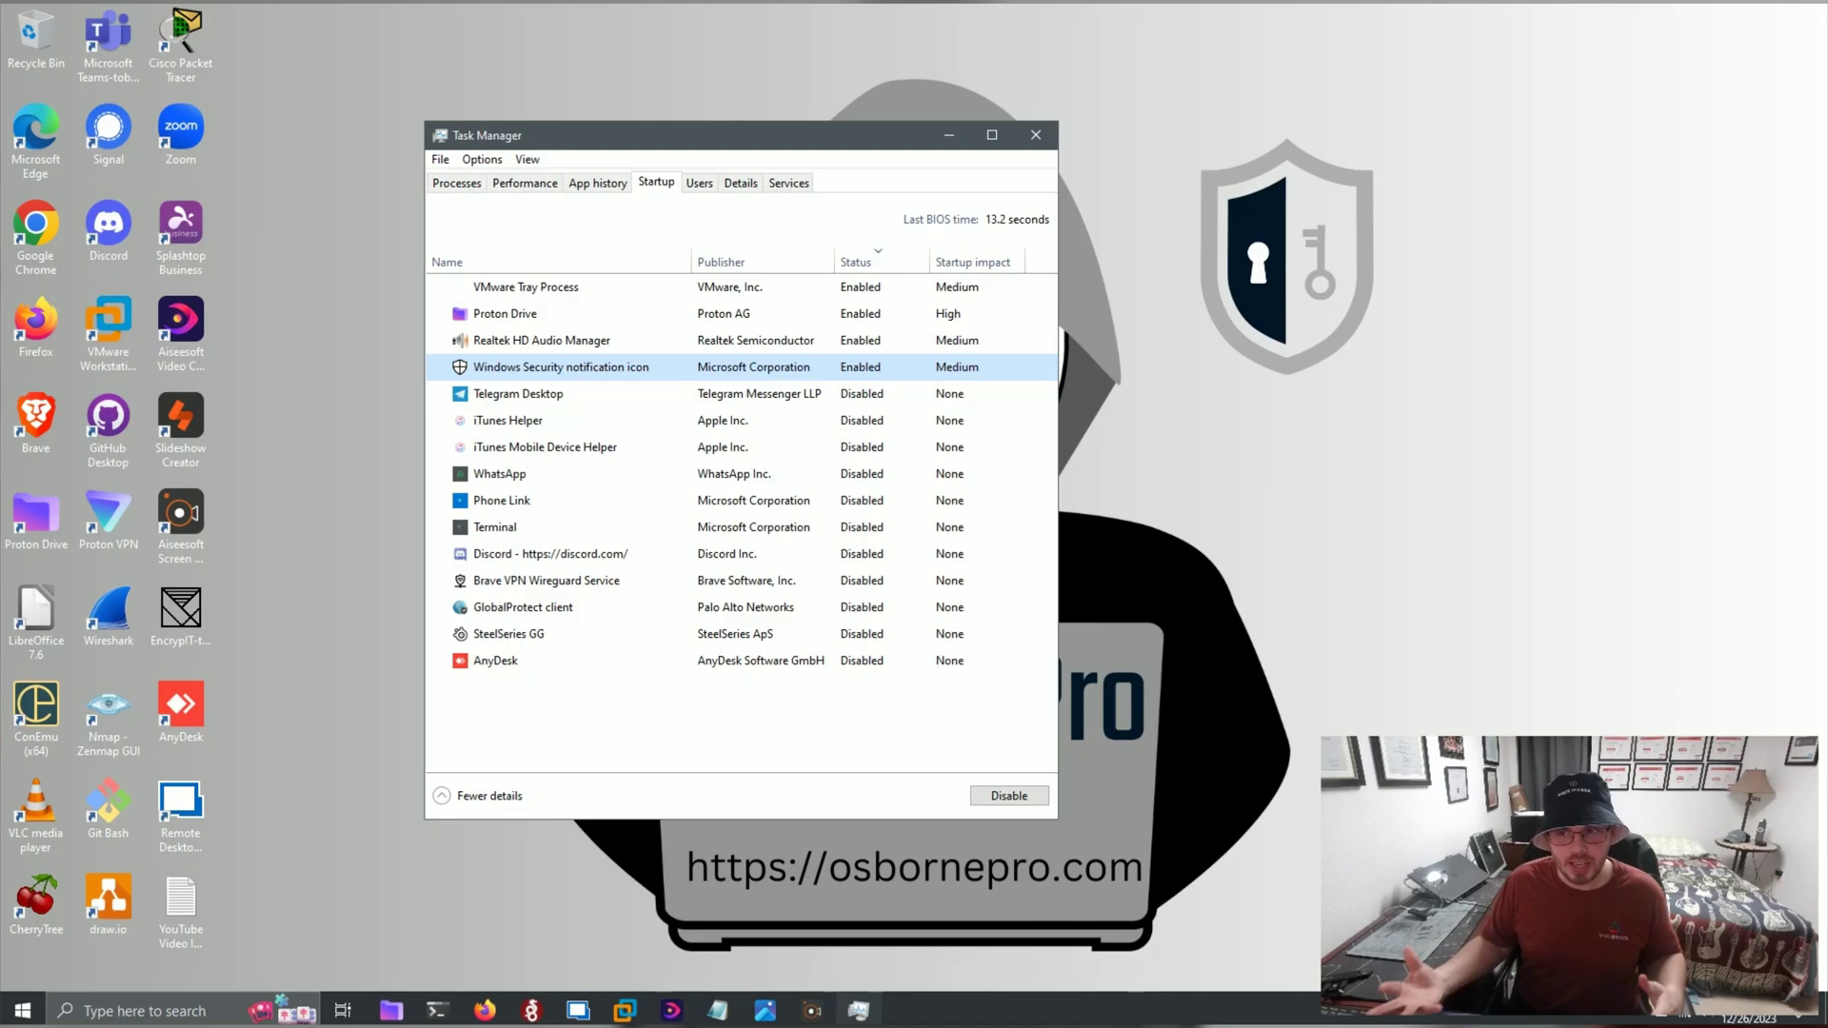
pyautogui.click(572, 314)
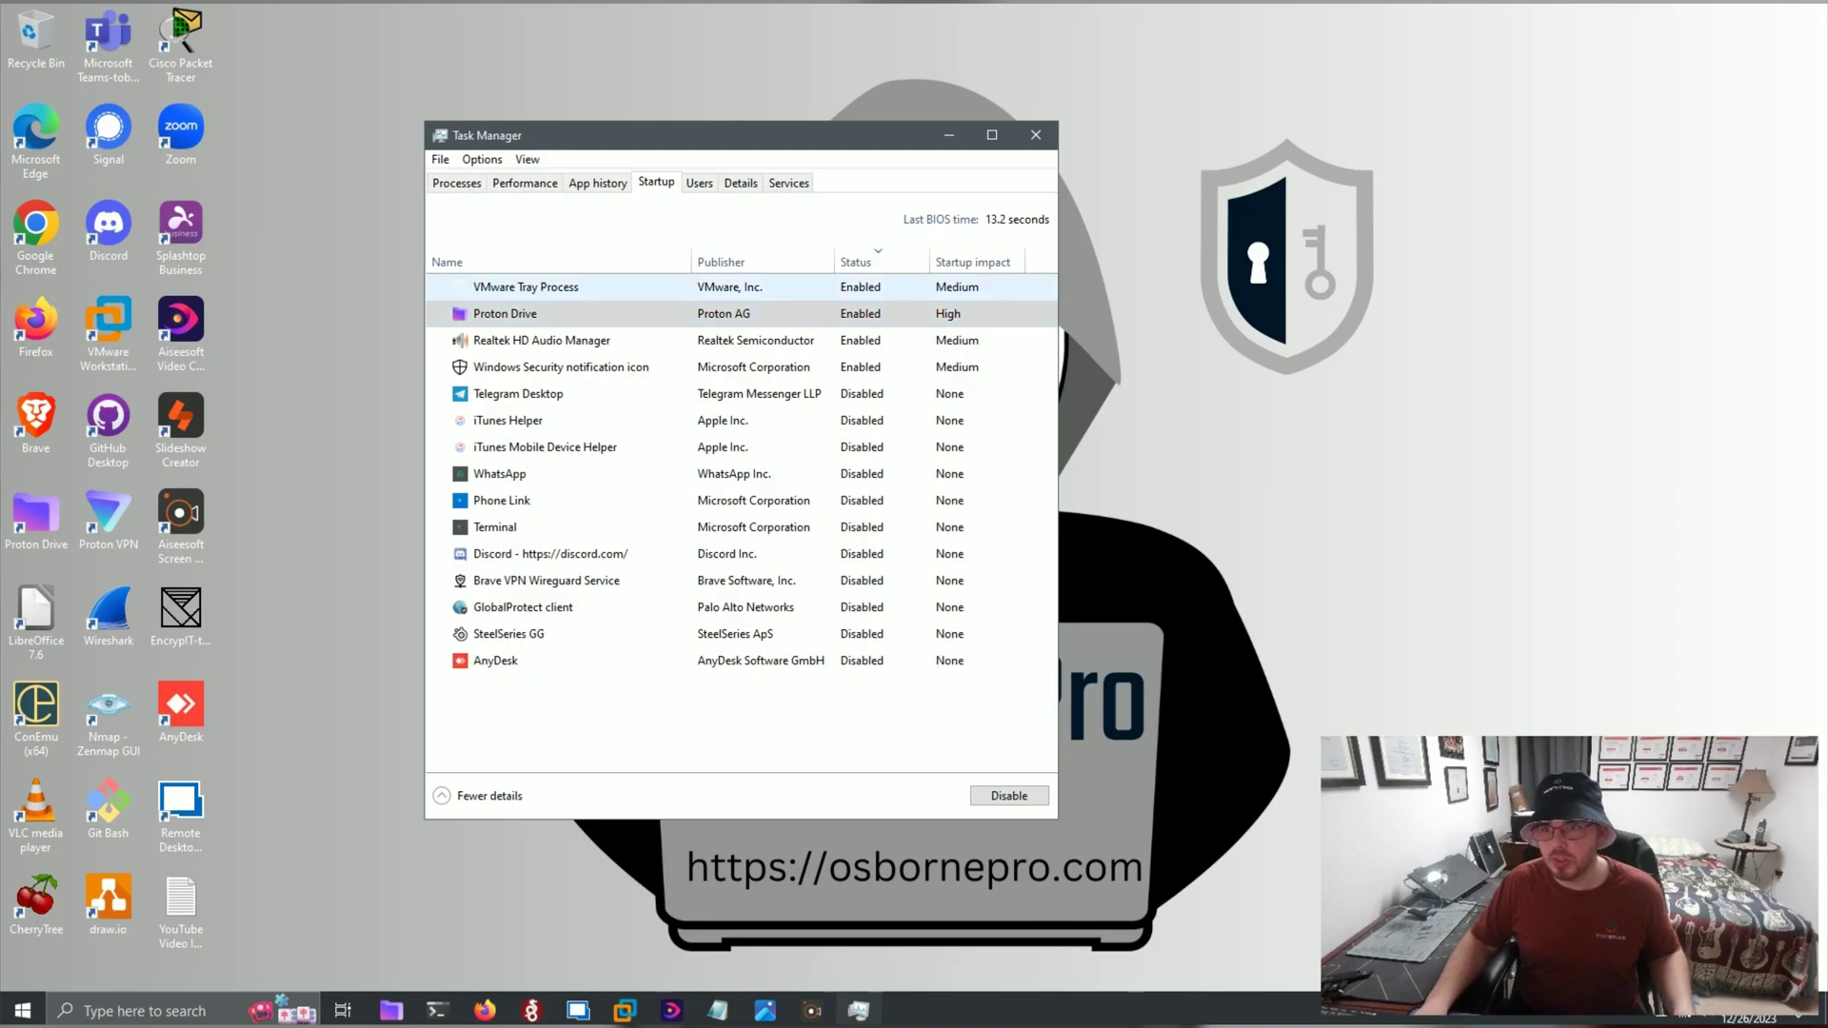
pyautogui.click(571, 287)
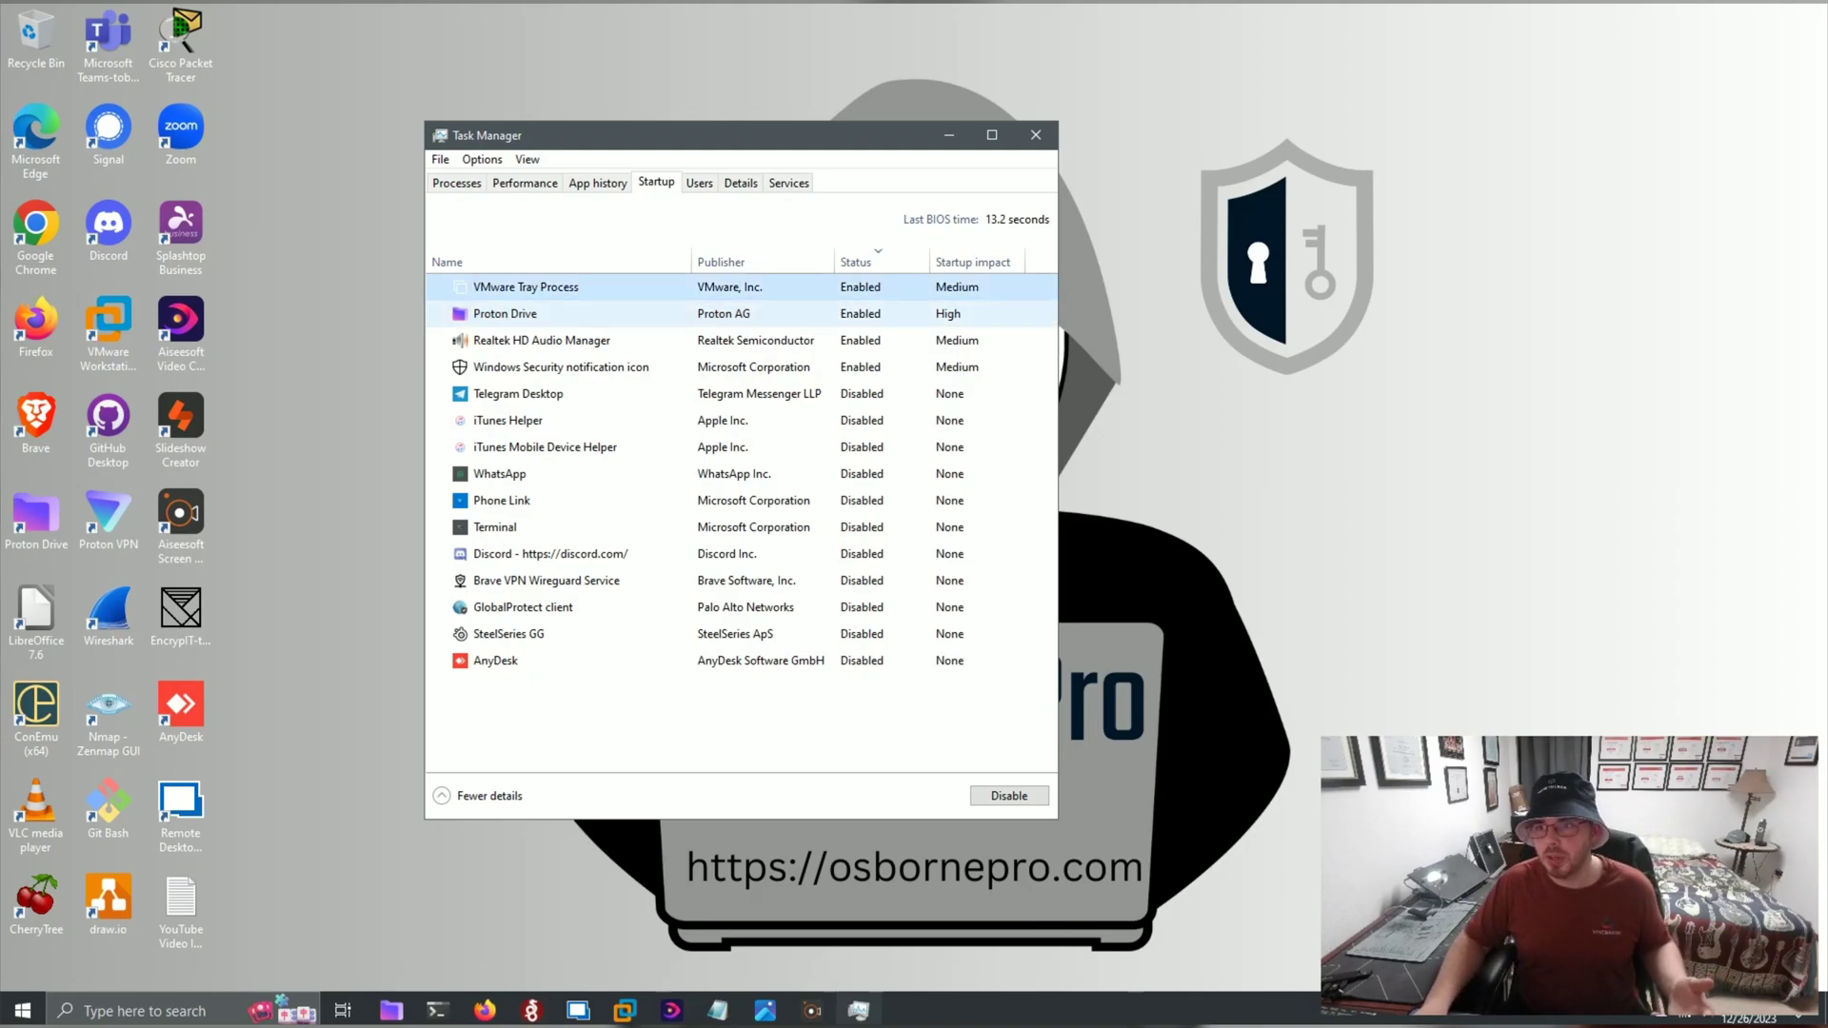
# Step: Disable VMware Tray Process at startup, then re-enable it
pyautogui.rightClick(660, 290)
pyautogui.click(712, 303)
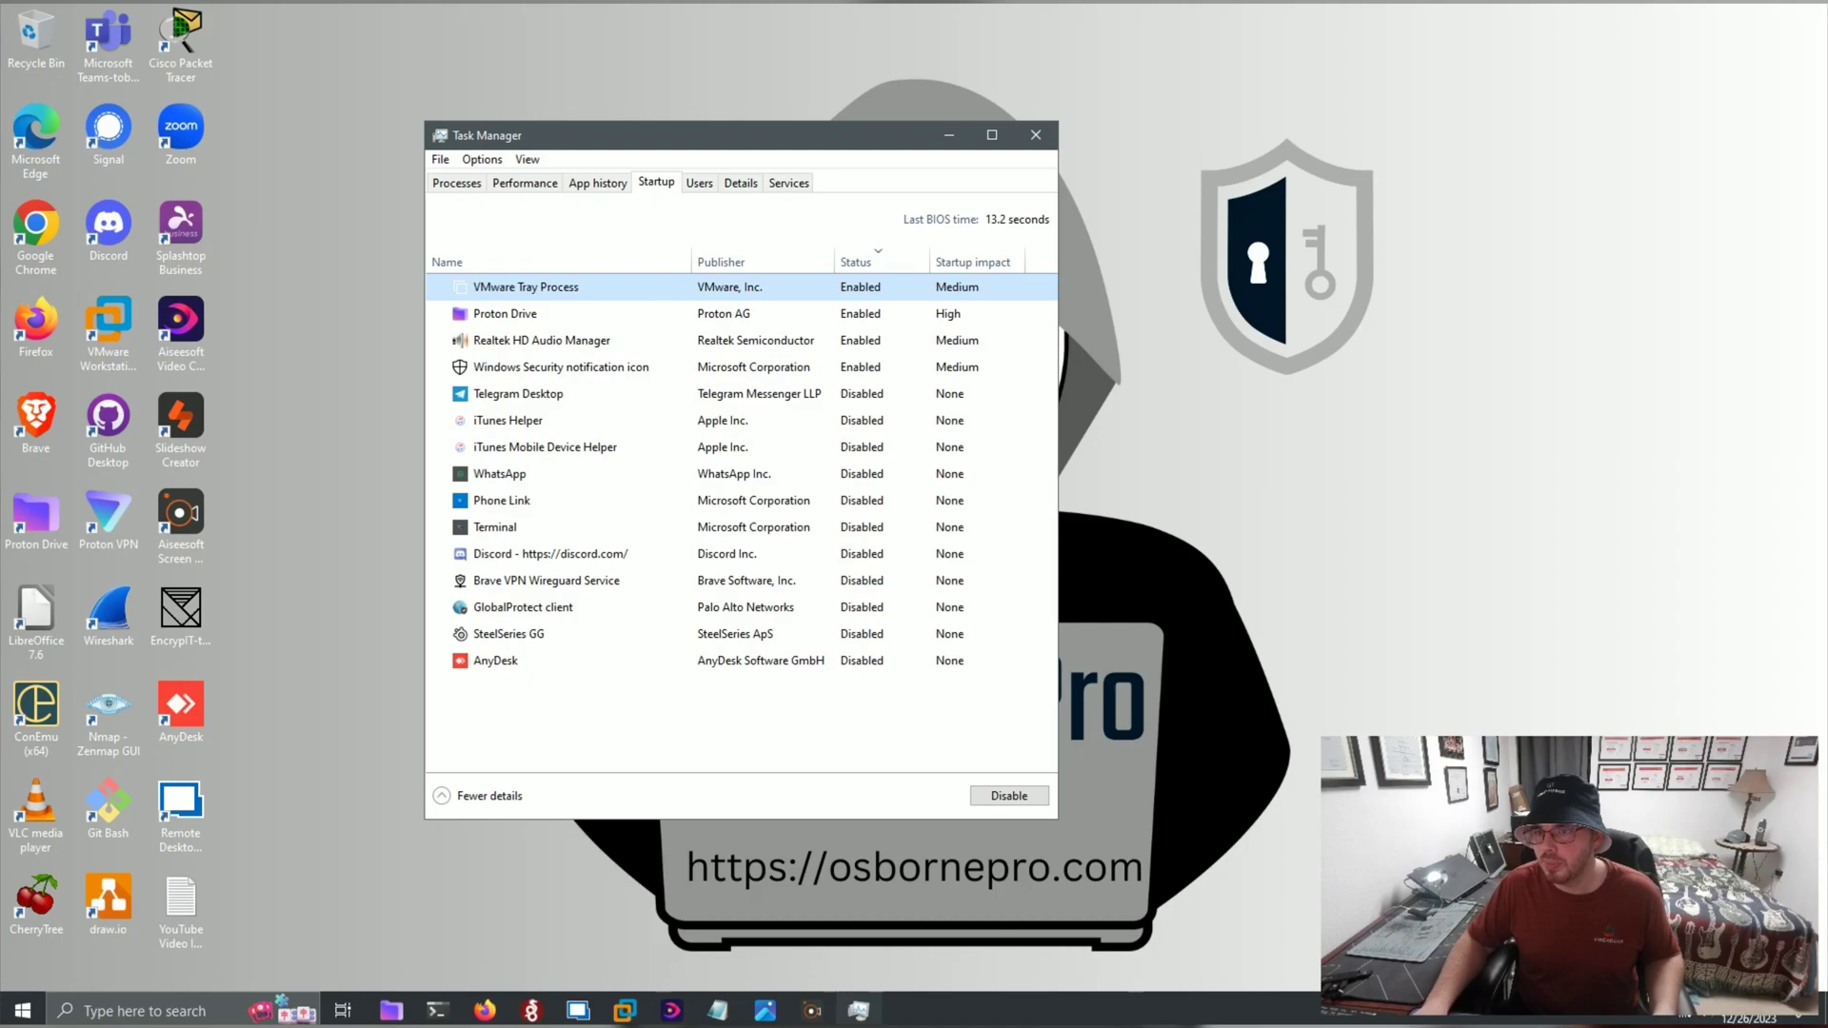
pyautogui.rightClick(543, 296)
pyautogui.click(592, 311)
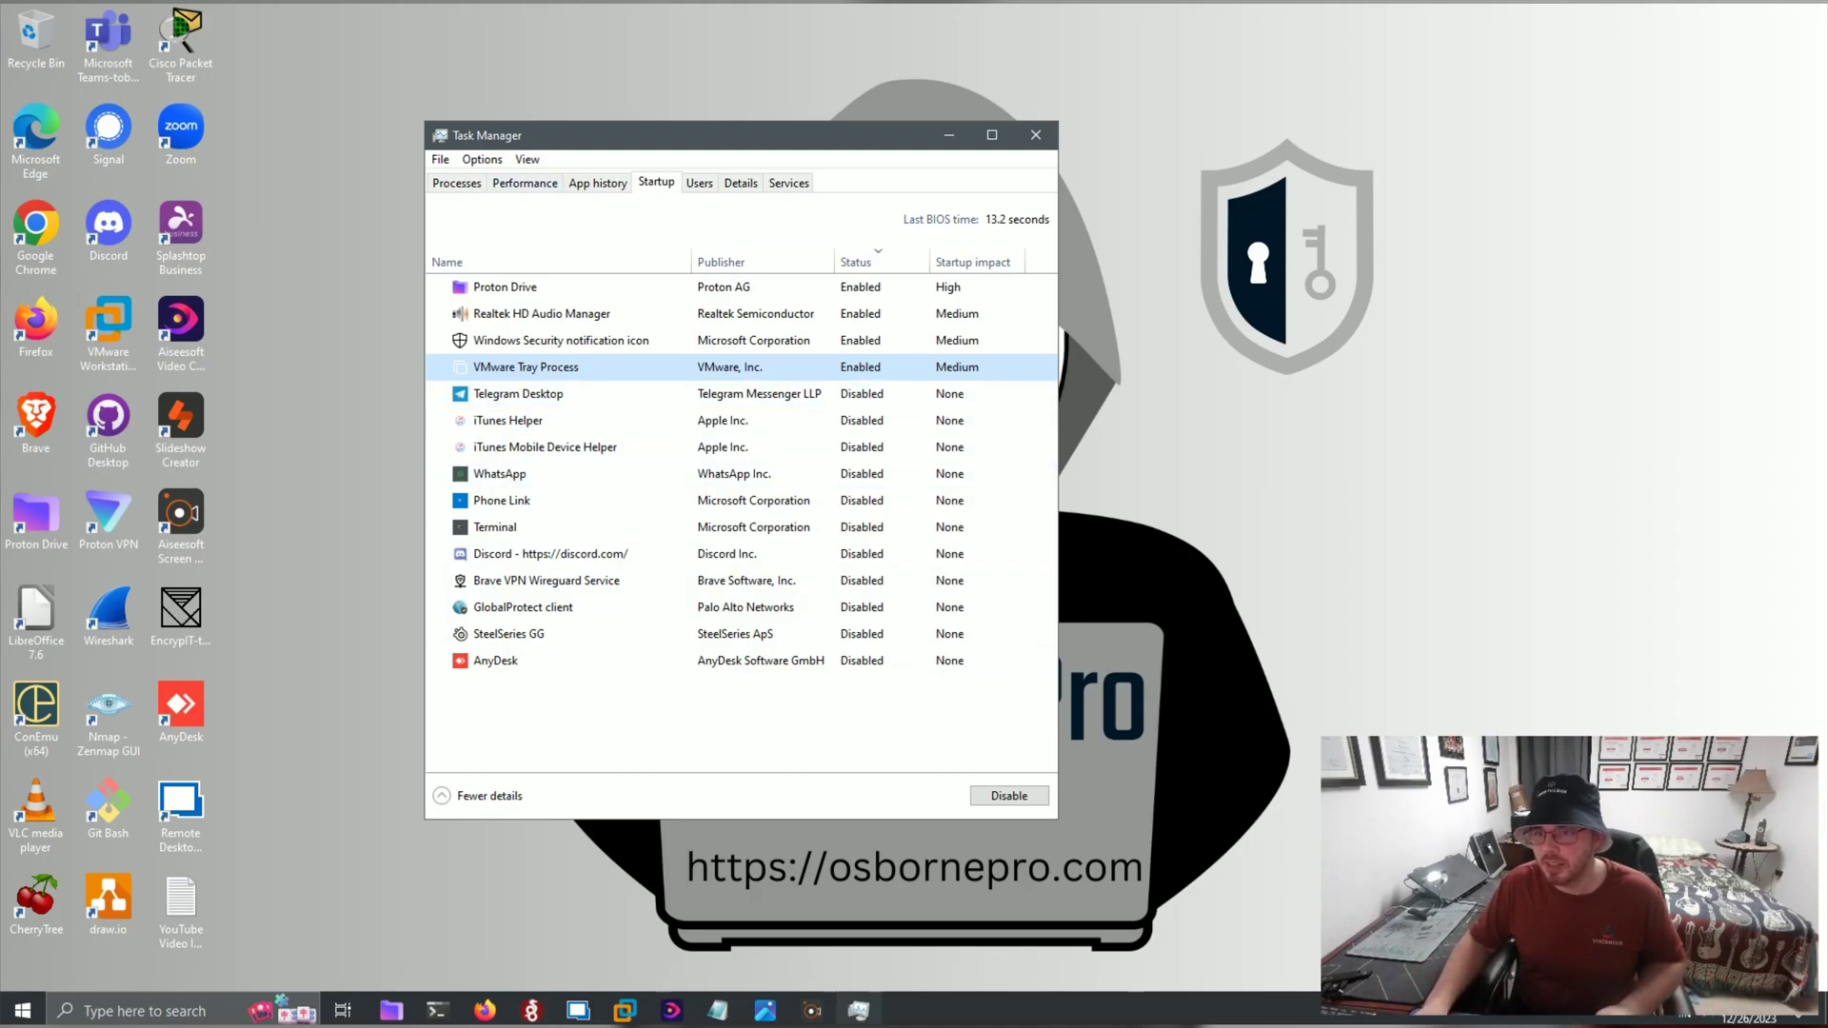
pyautogui.click(561, 341)
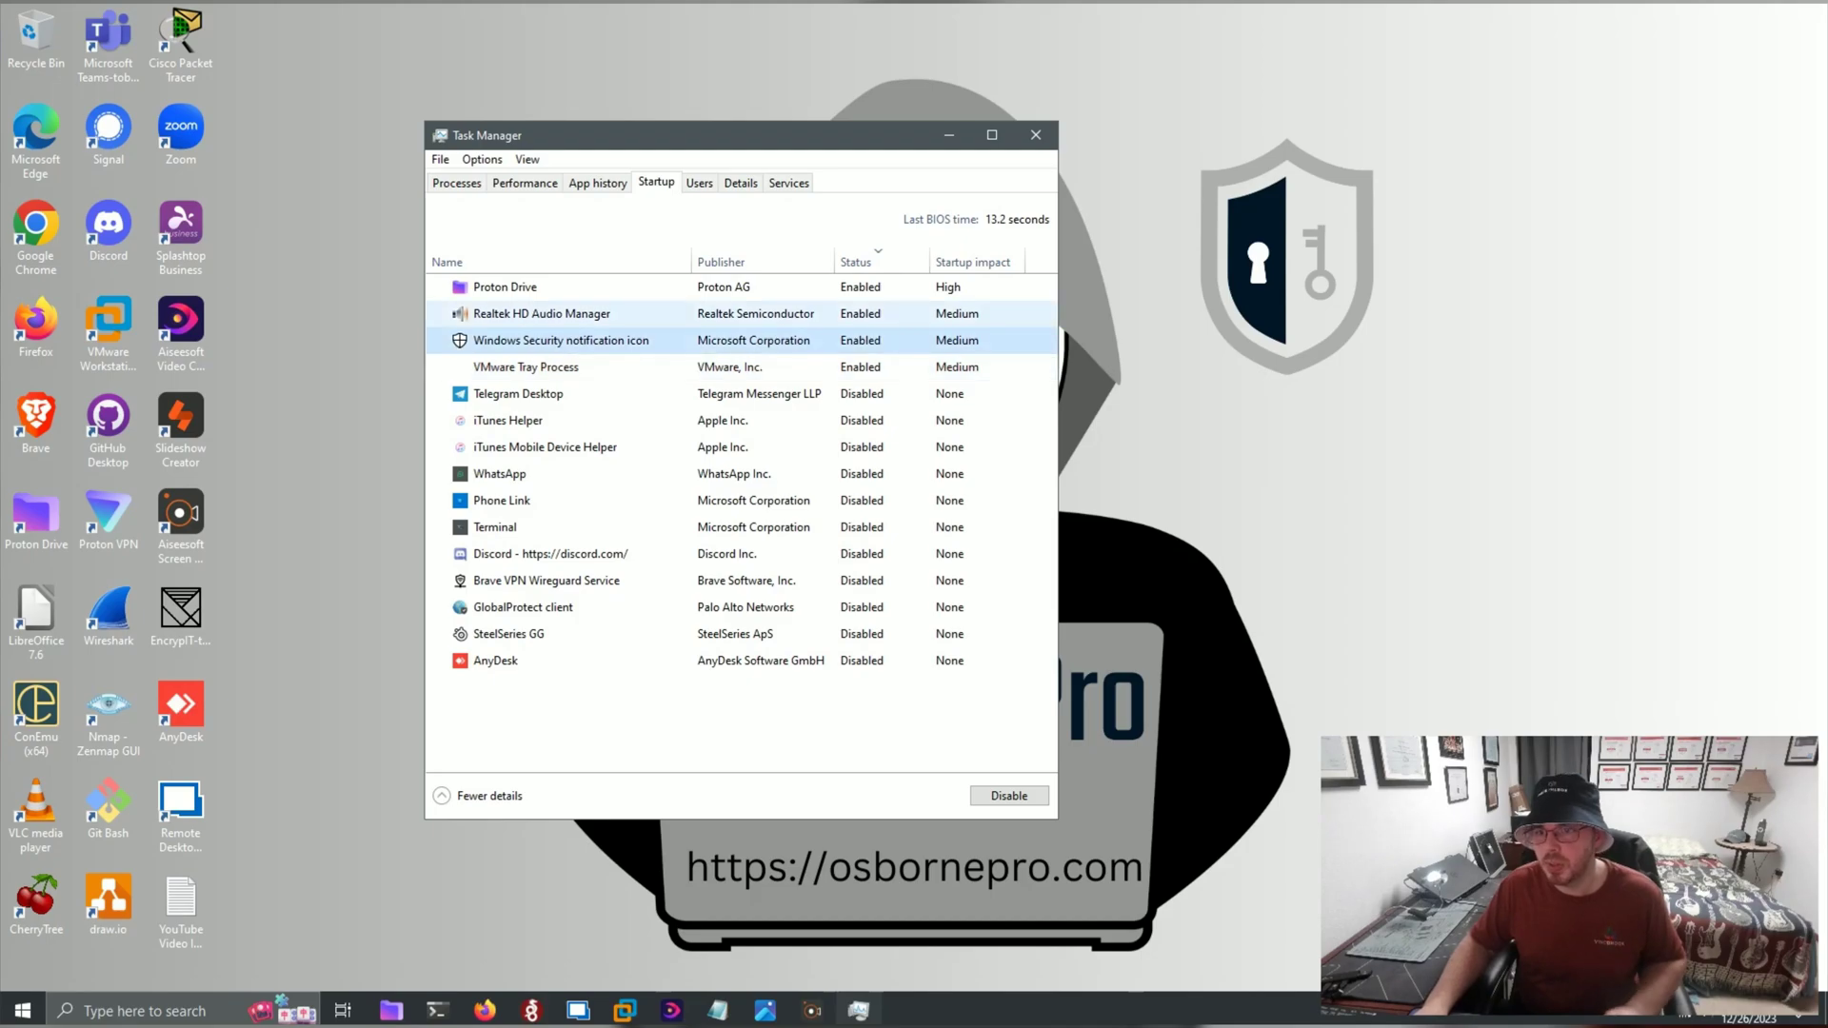
pyautogui.click(837, 314)
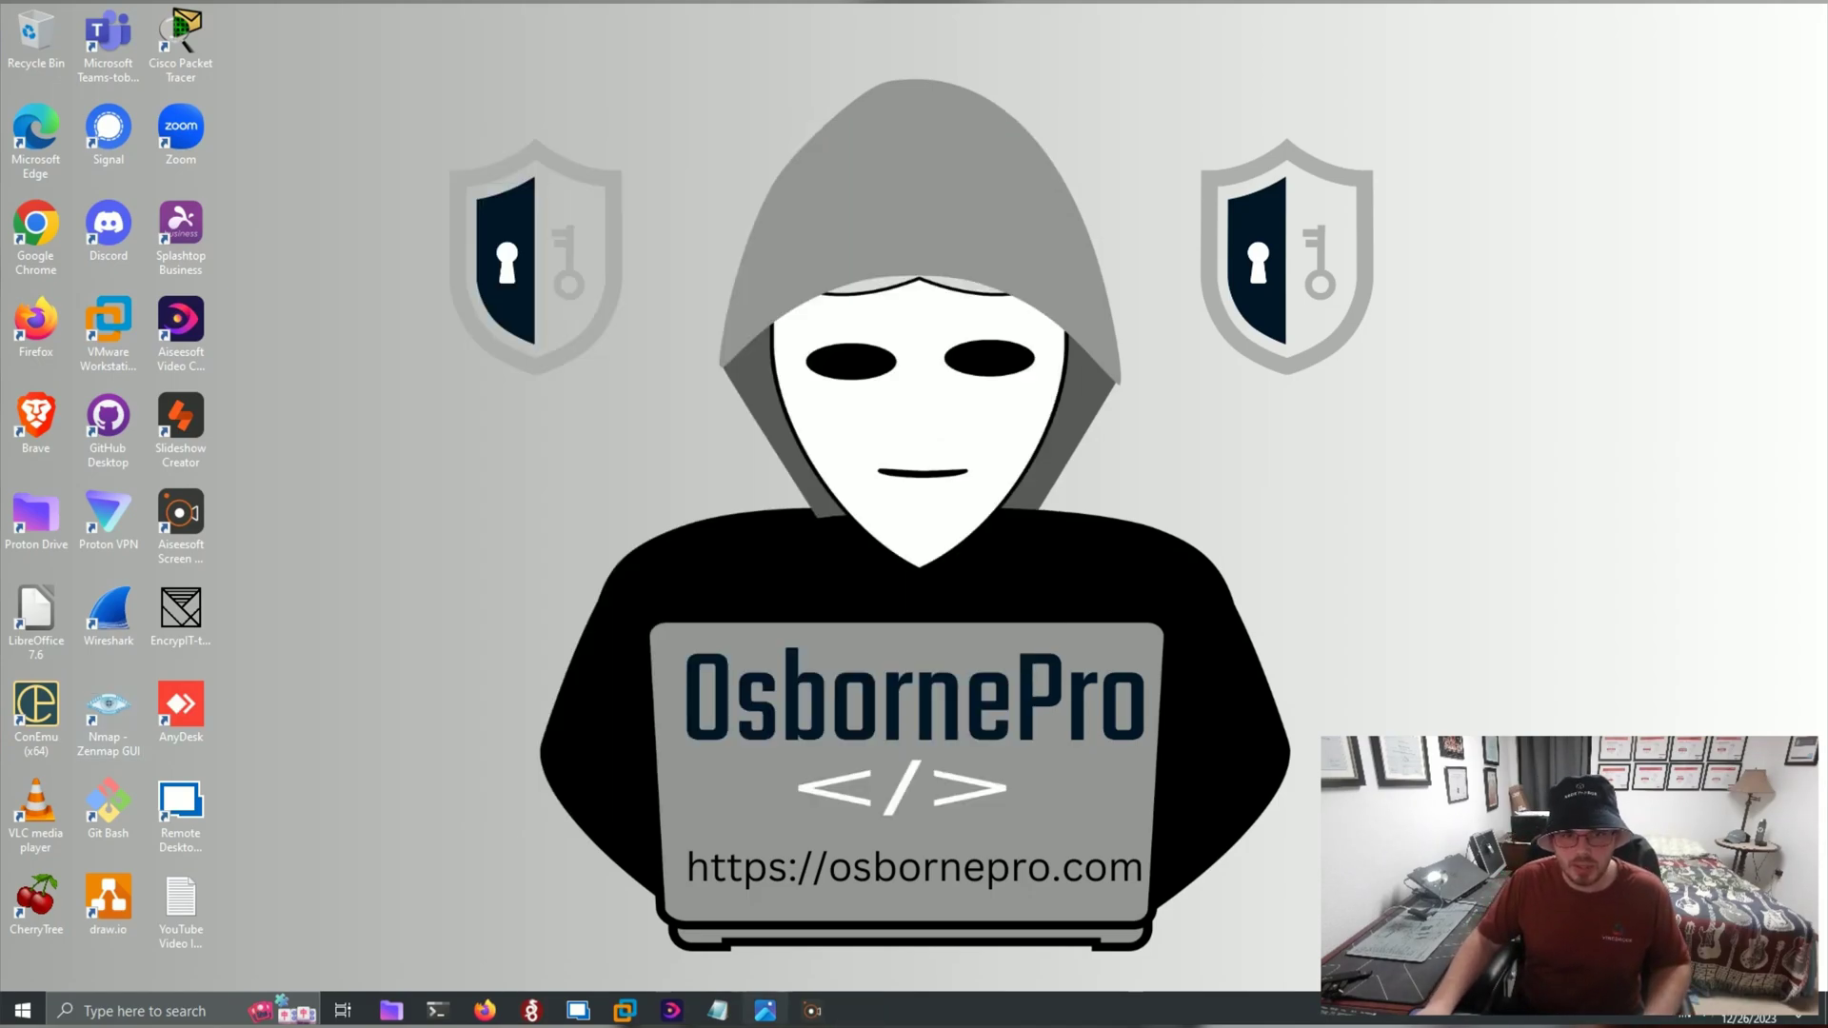
# Step: Launch Control Panel and search its settings for 'power'
pyautogui.click(183, 1011)
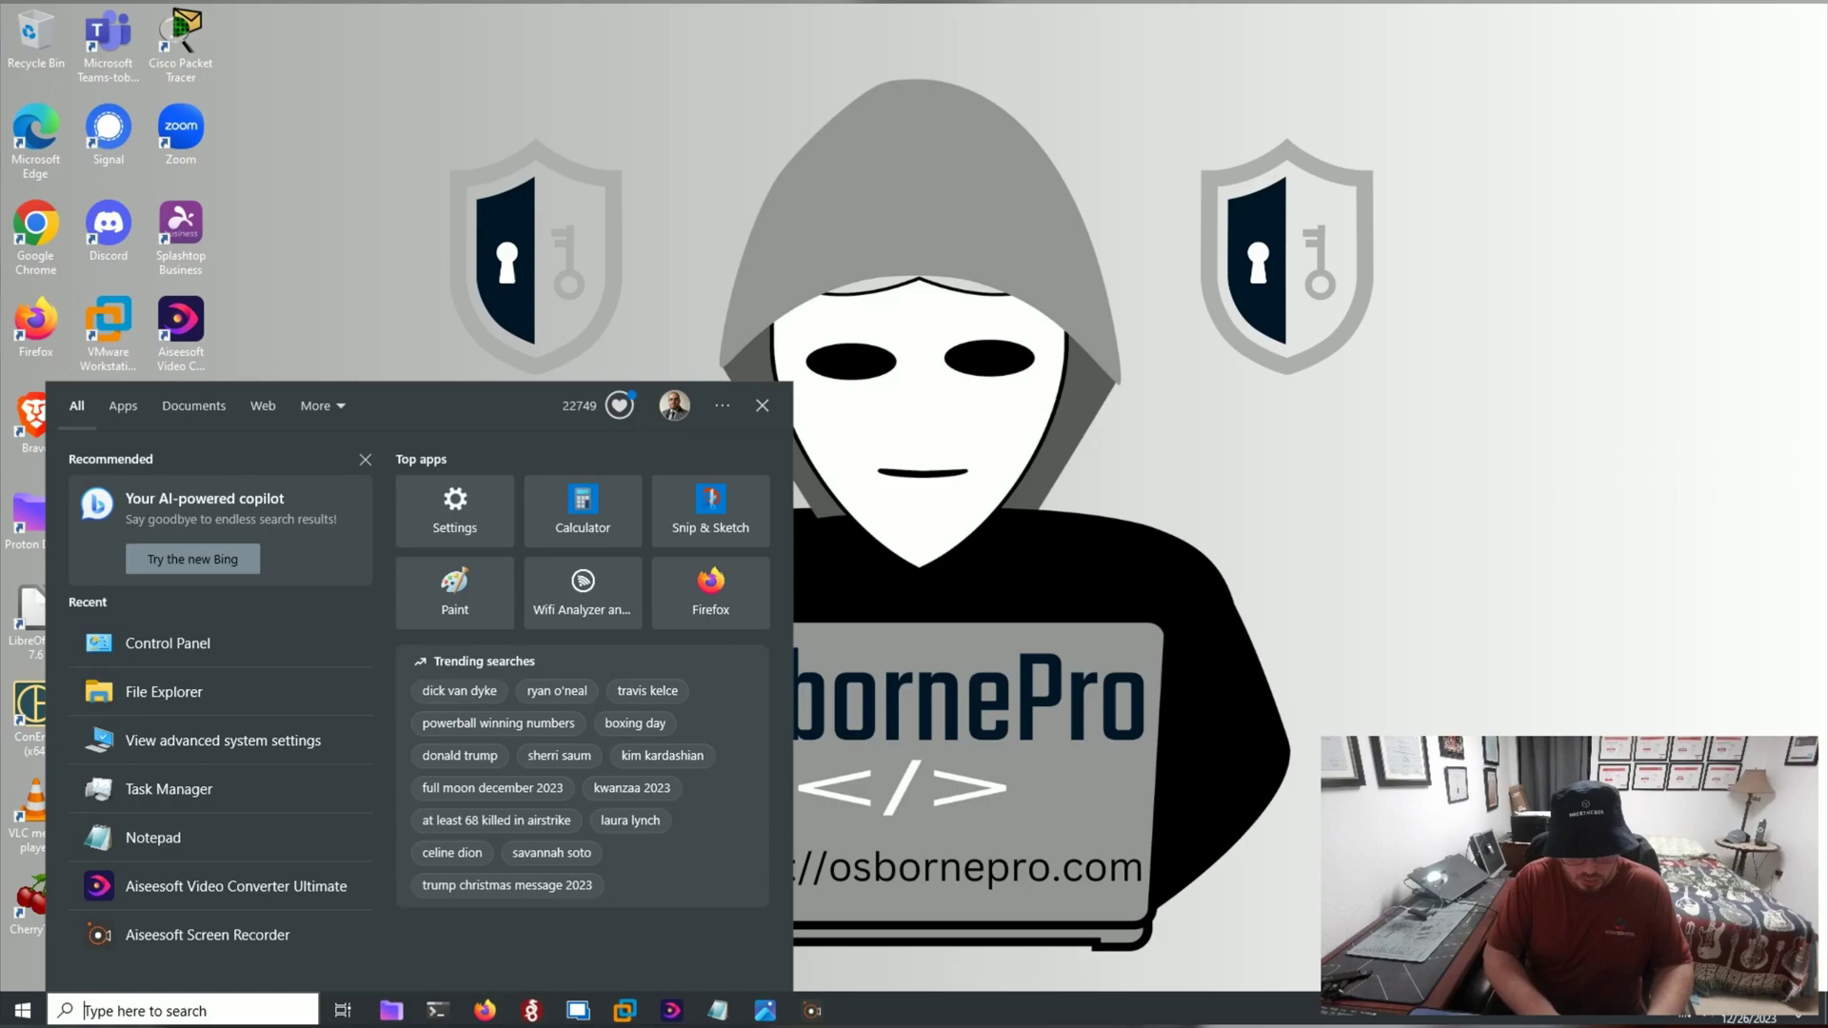
pyautogui.write('contro')
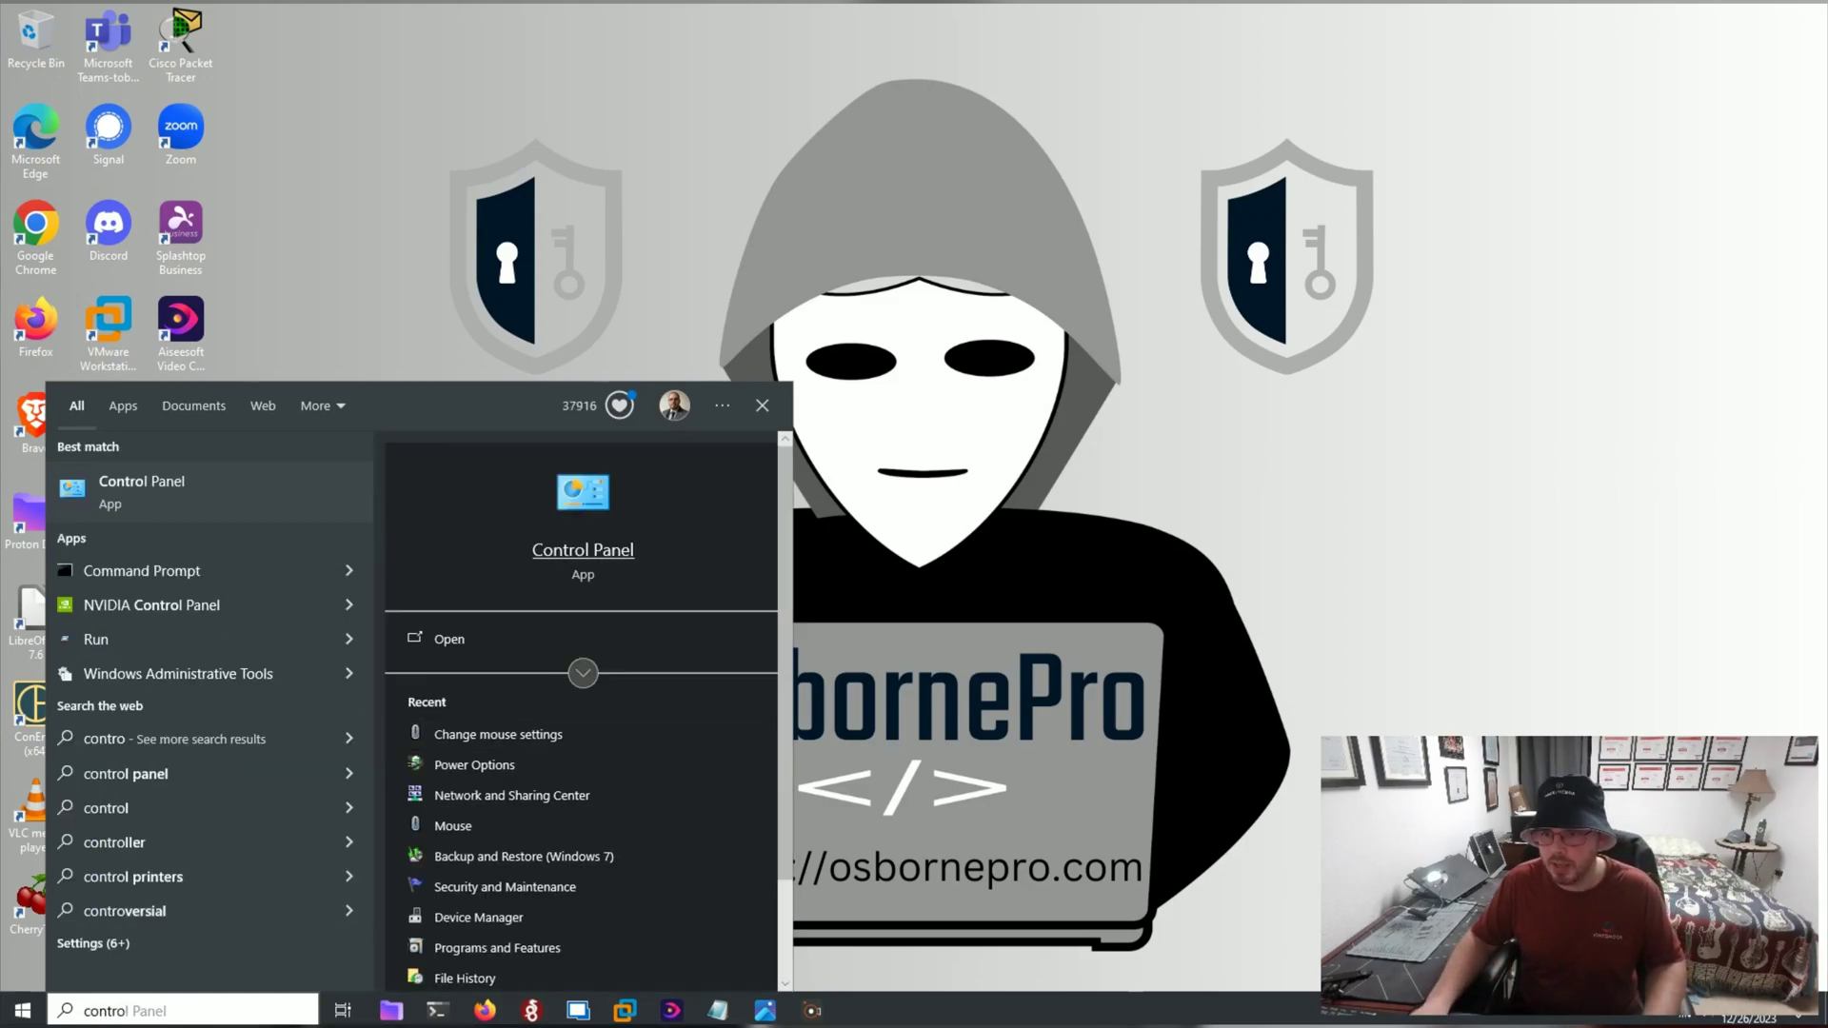
pyautogui.press('Return')
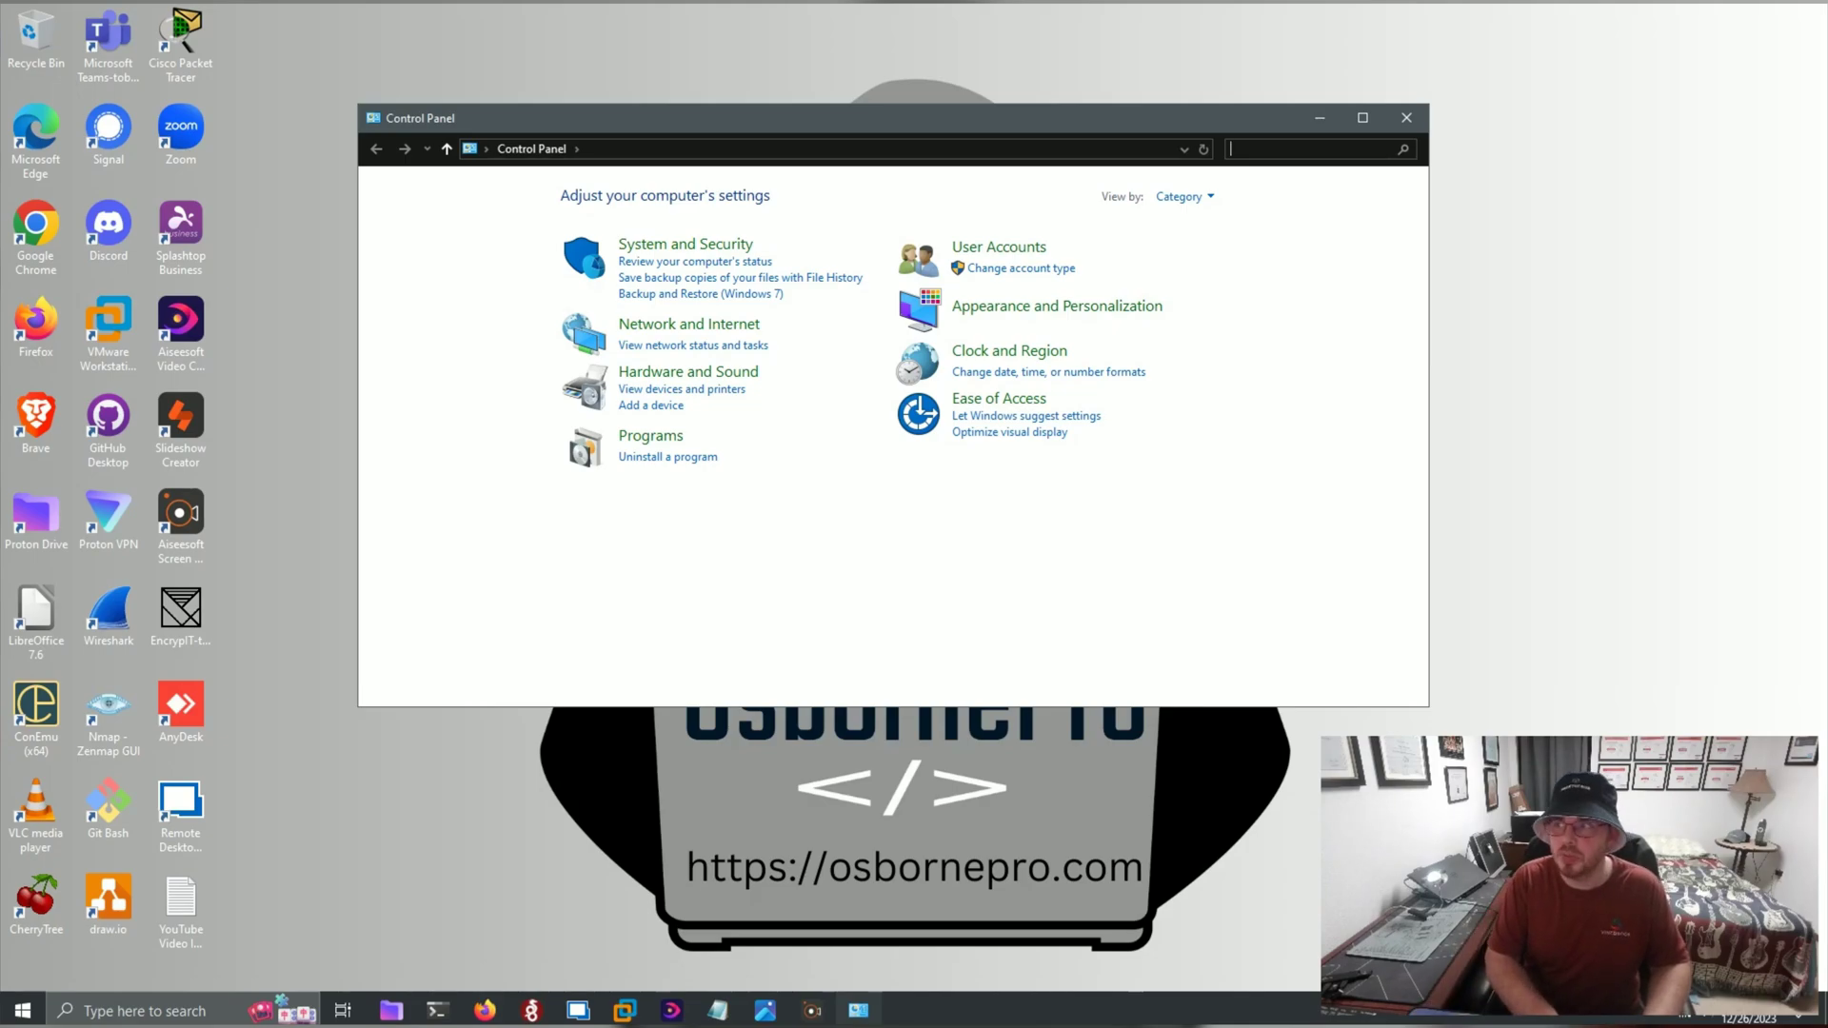
pyautogui.click(1238, 149)
pyautogui.write('power')
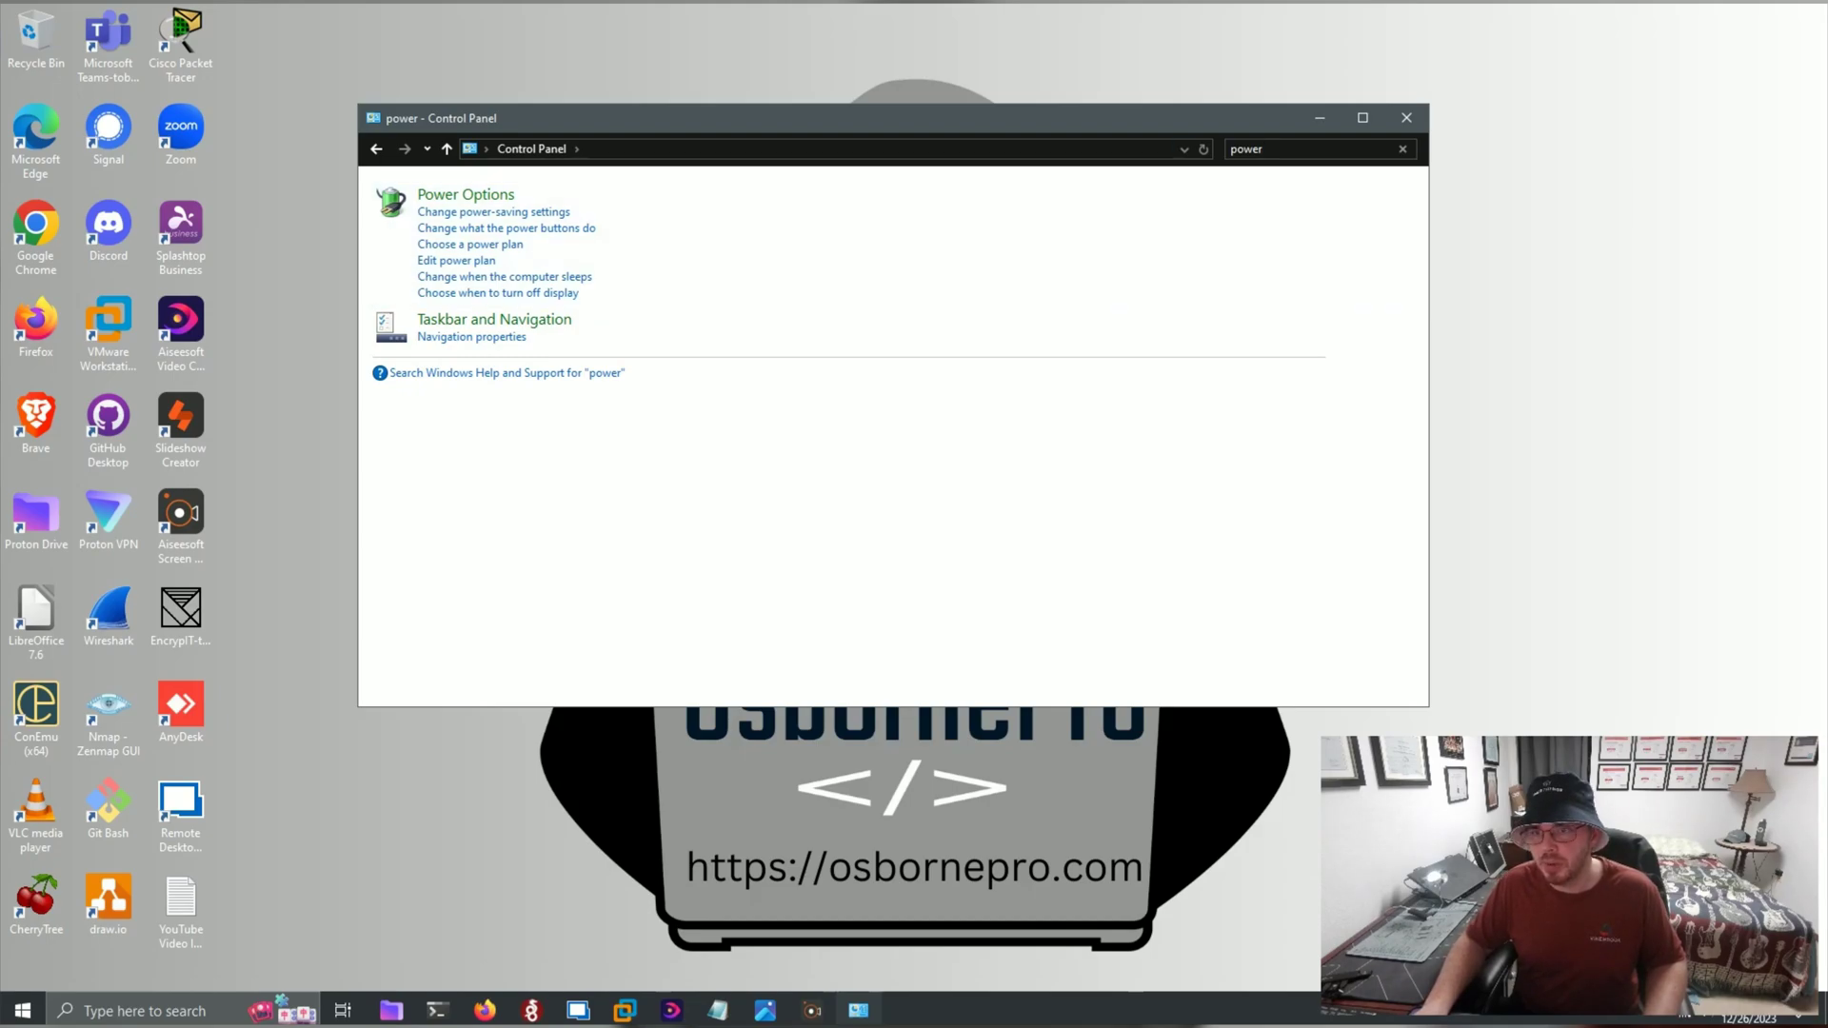
# Step: Go to Power Options and open the High performance plan's settings page
pyautogui.click(466, 195)
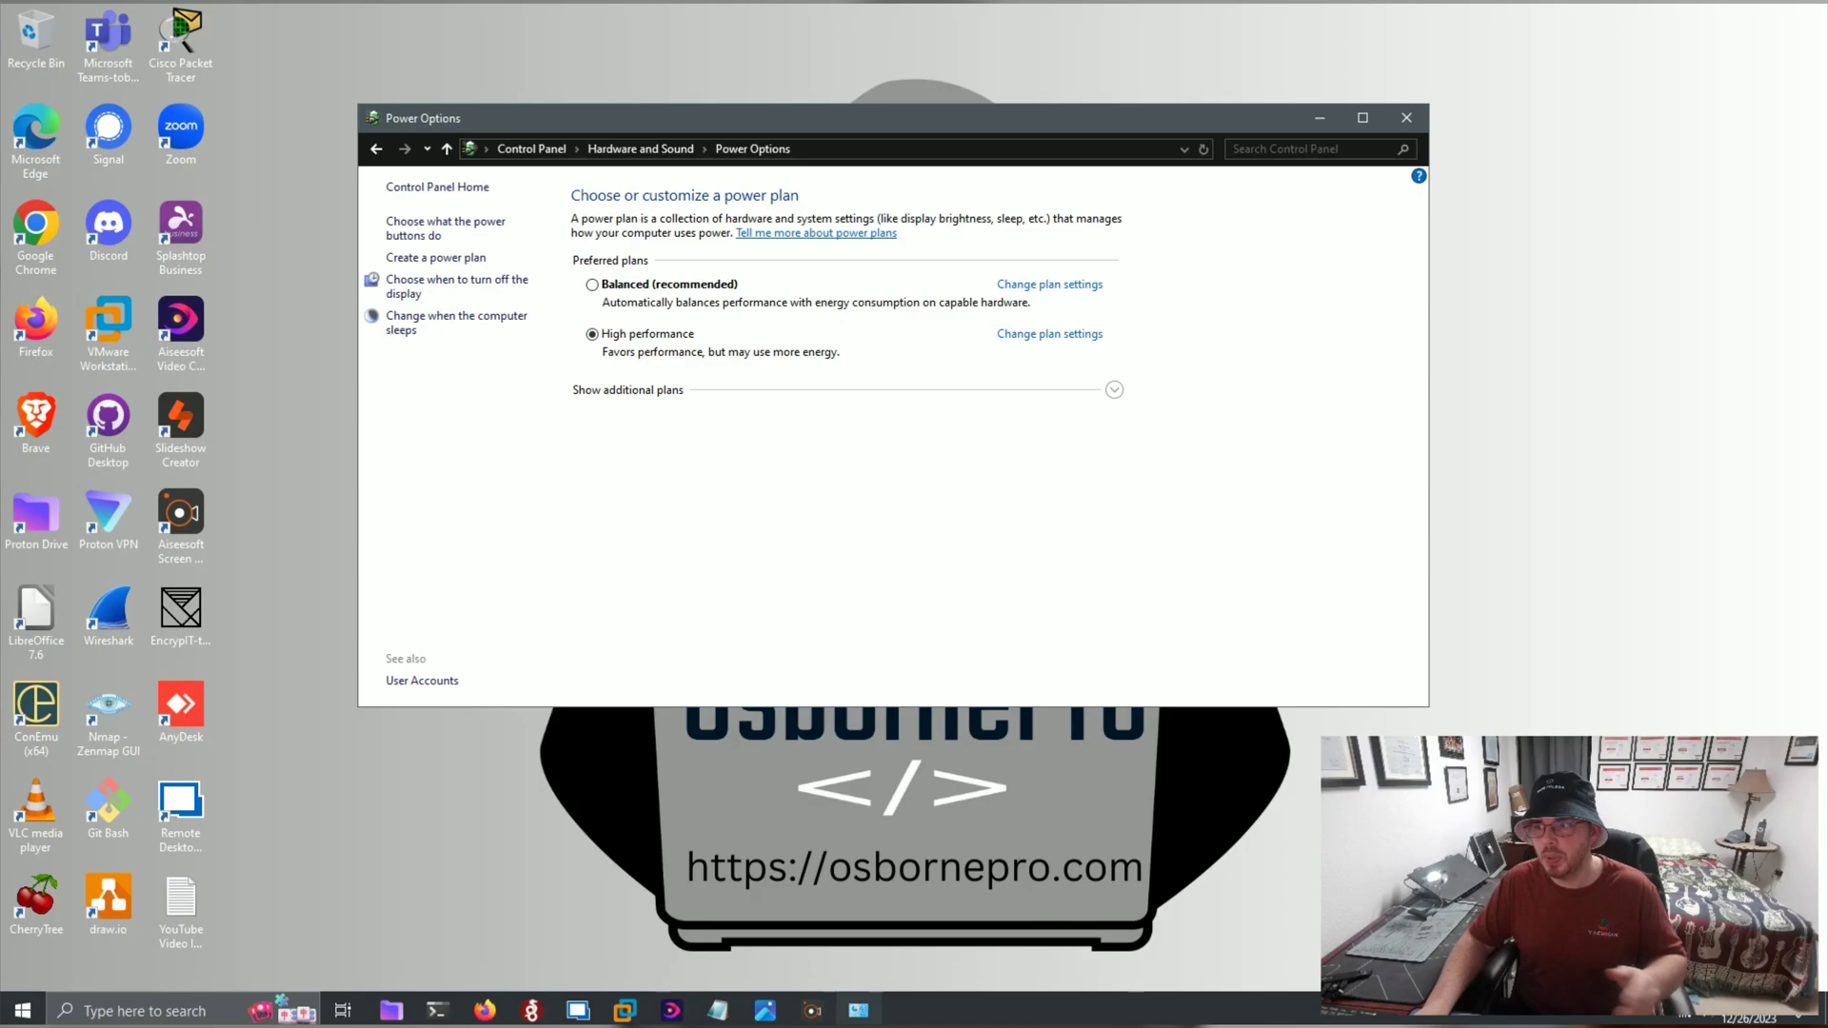
pyautogui.click(1049, 333)
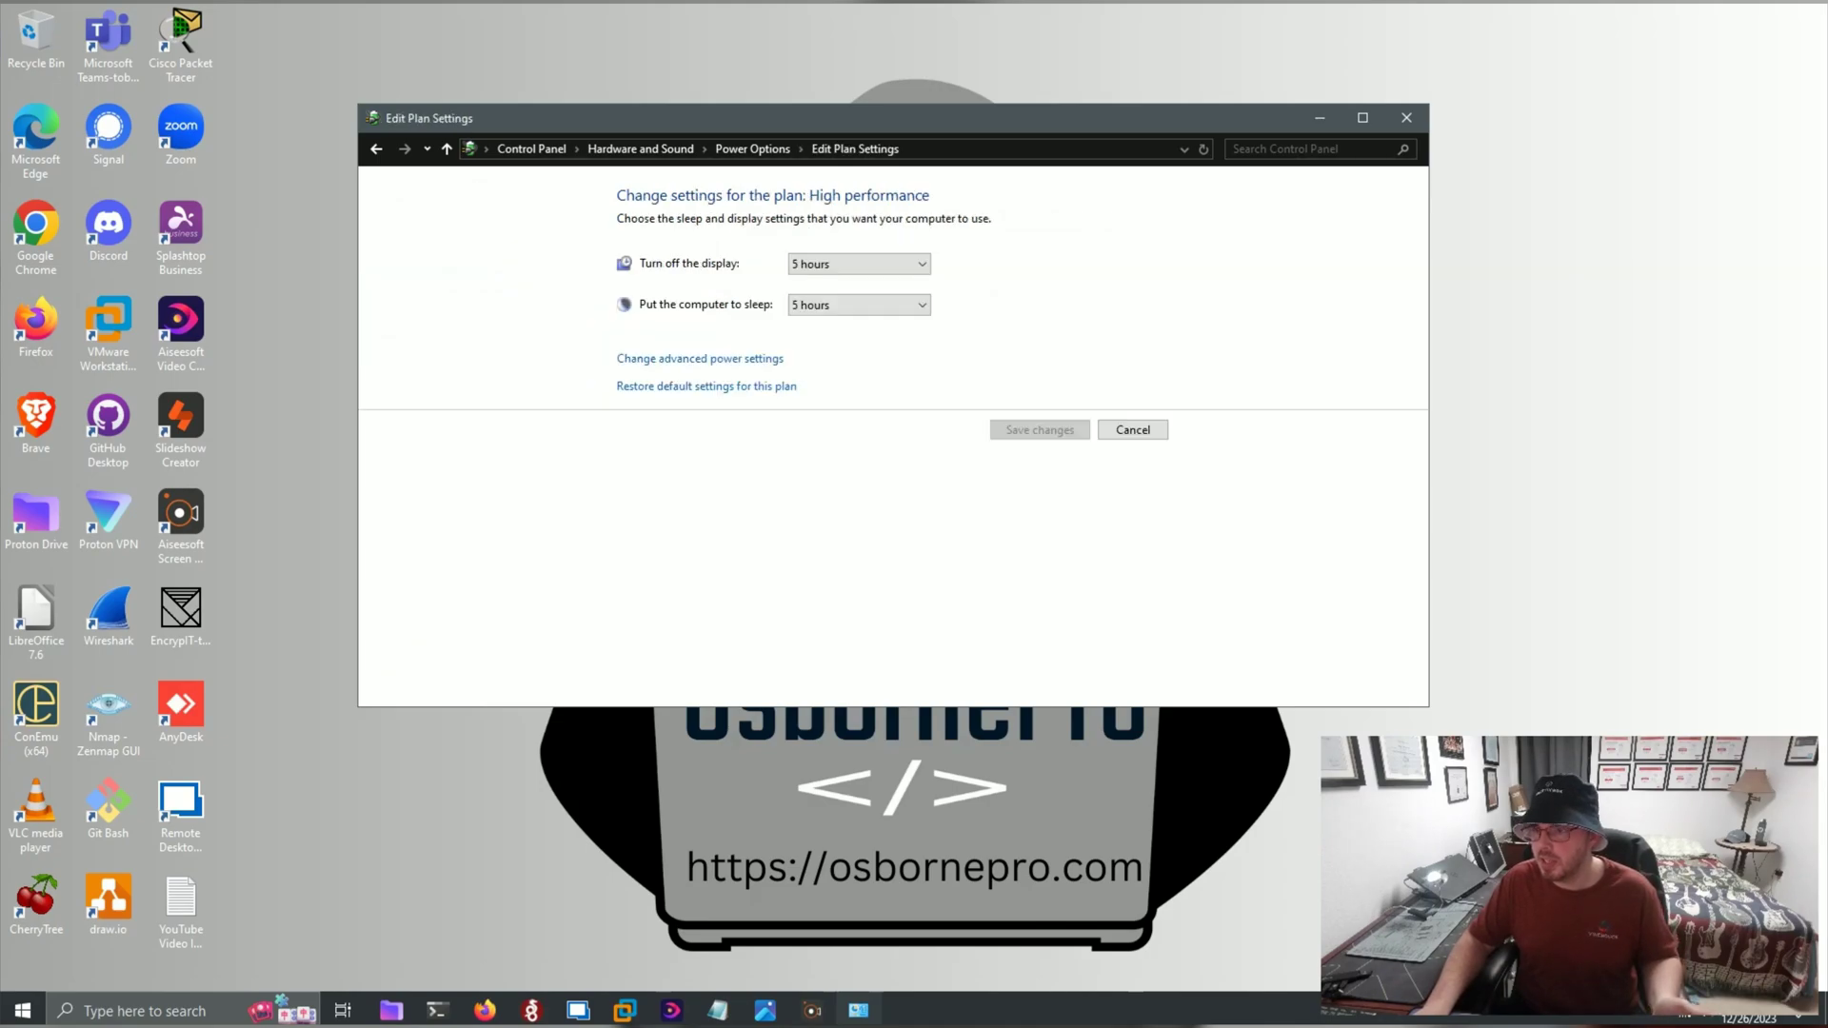
pyautogui.click(376, 148)
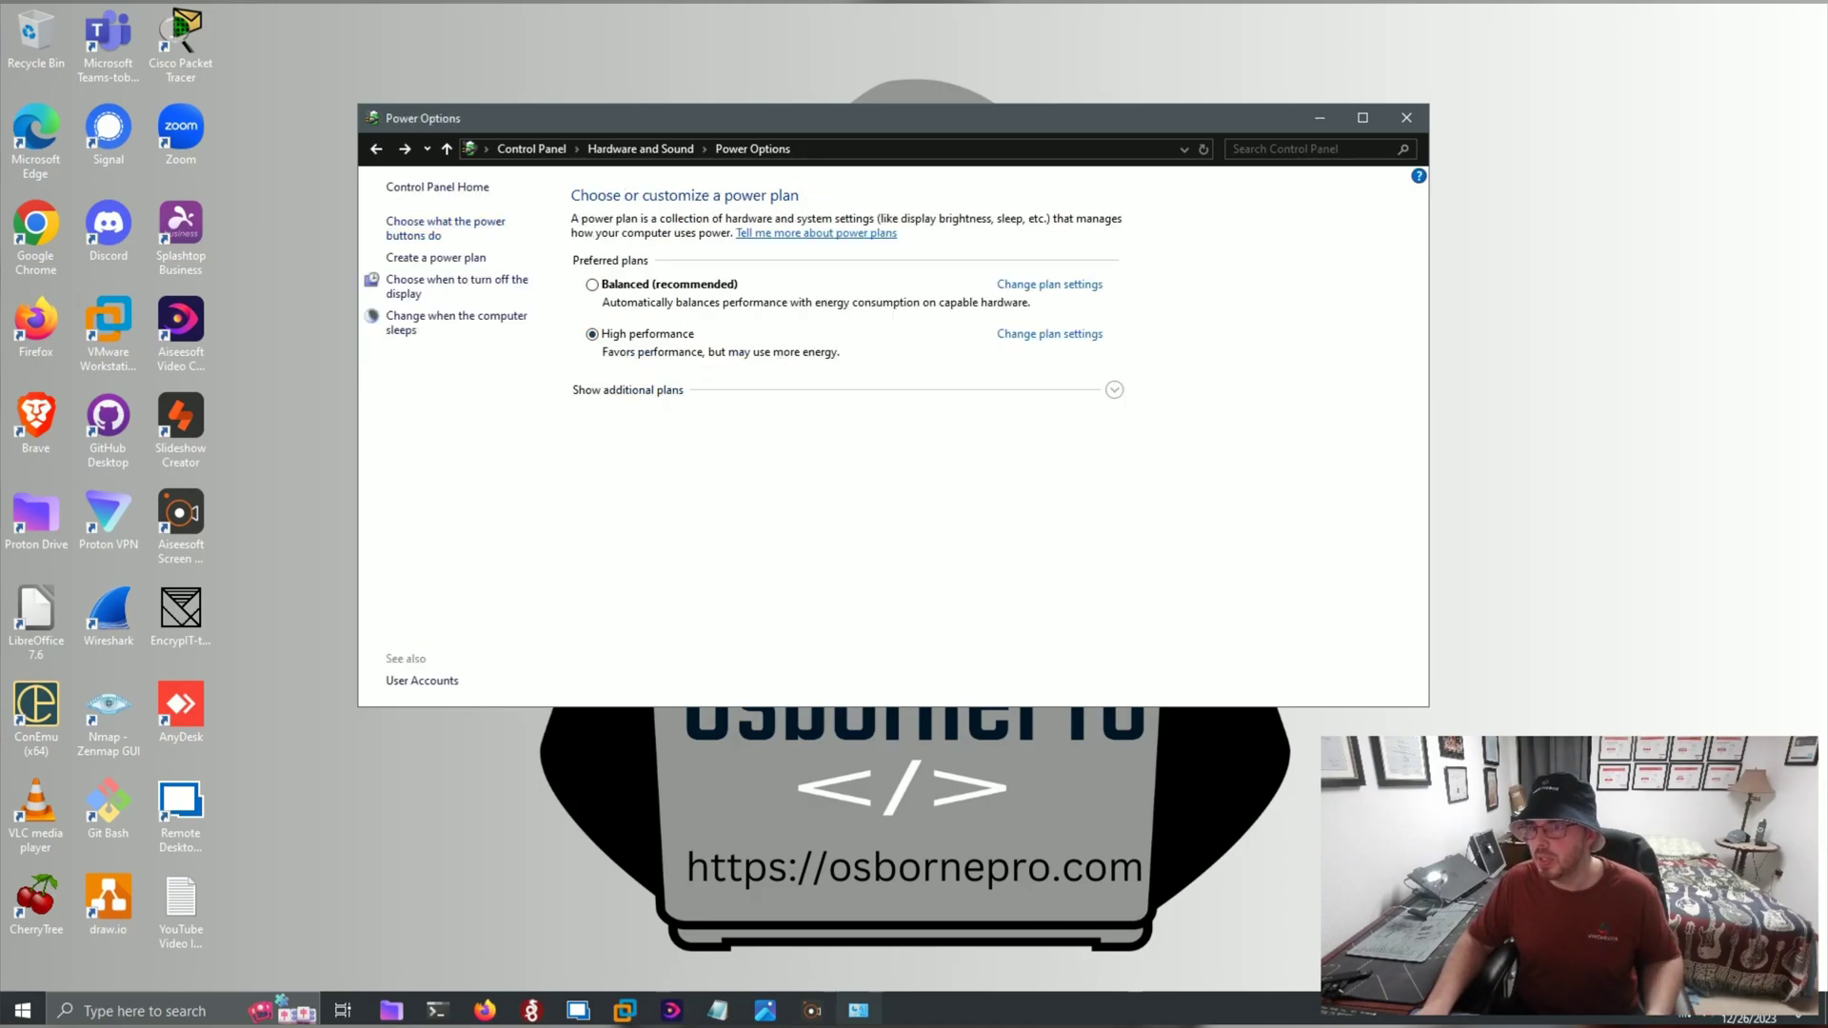
pyautogui.click(1049, 334)
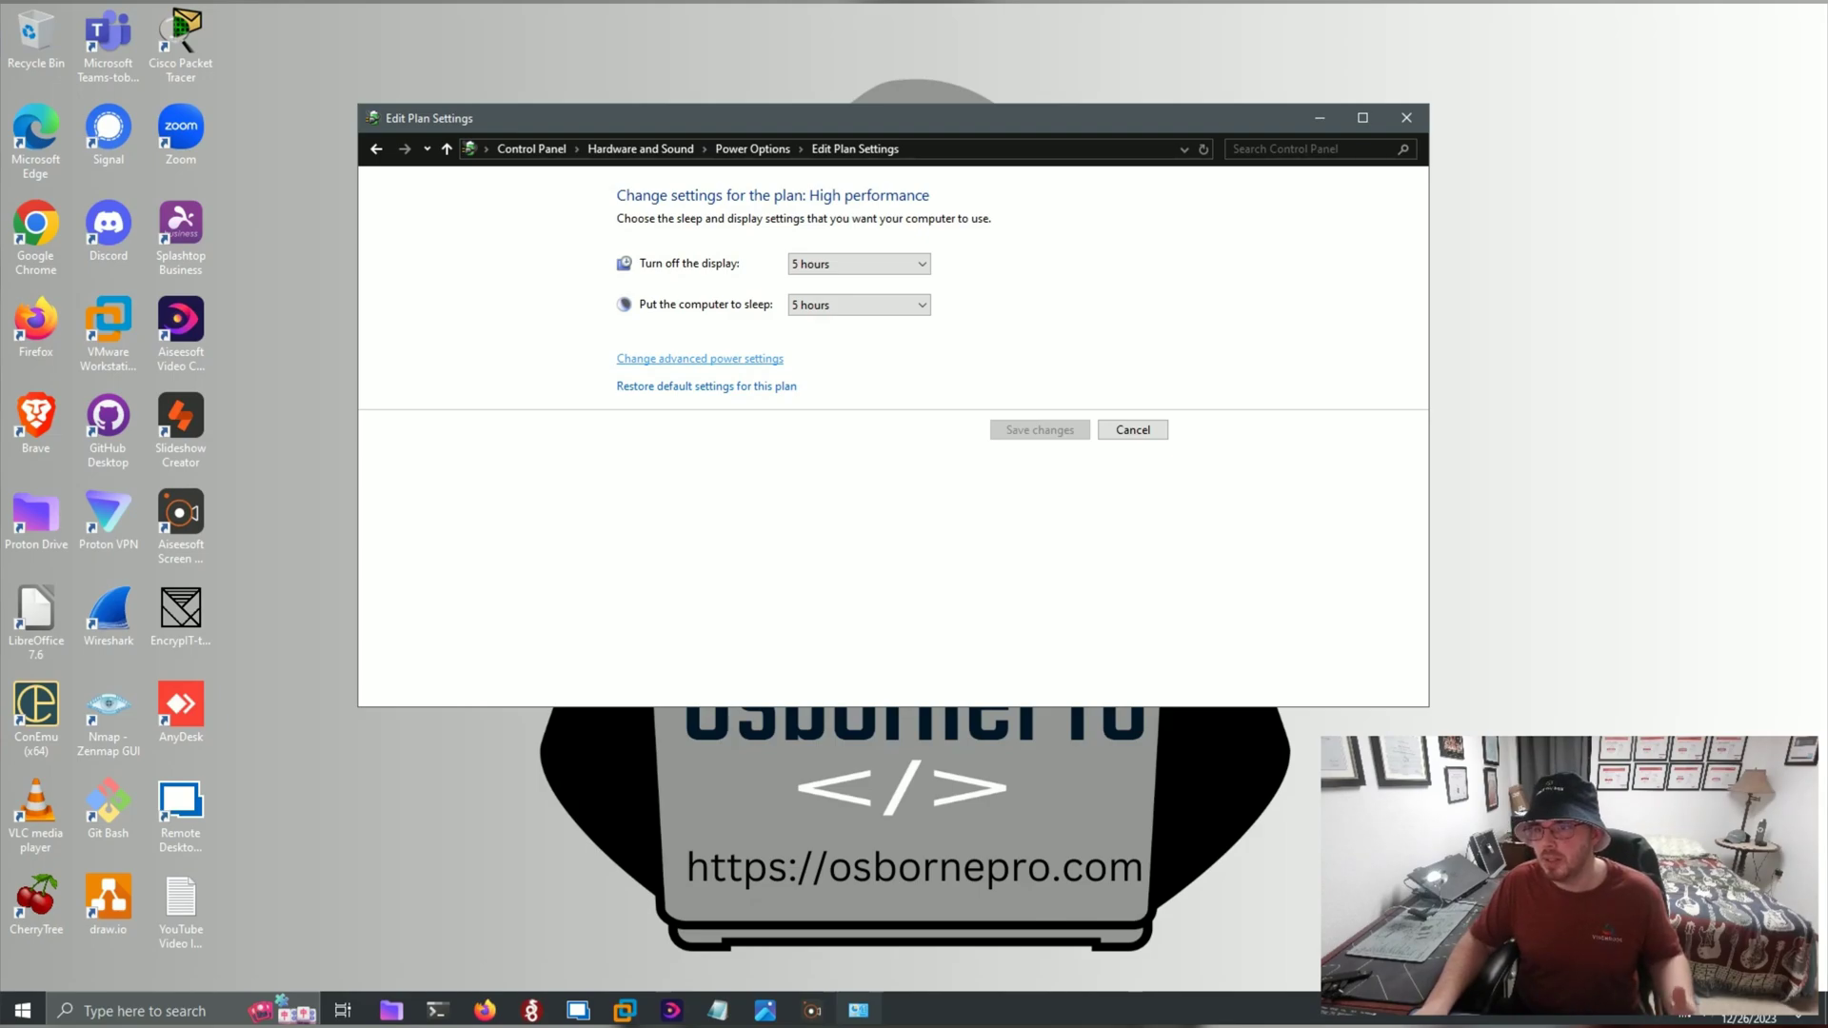
pyautogui.click(700, 359)
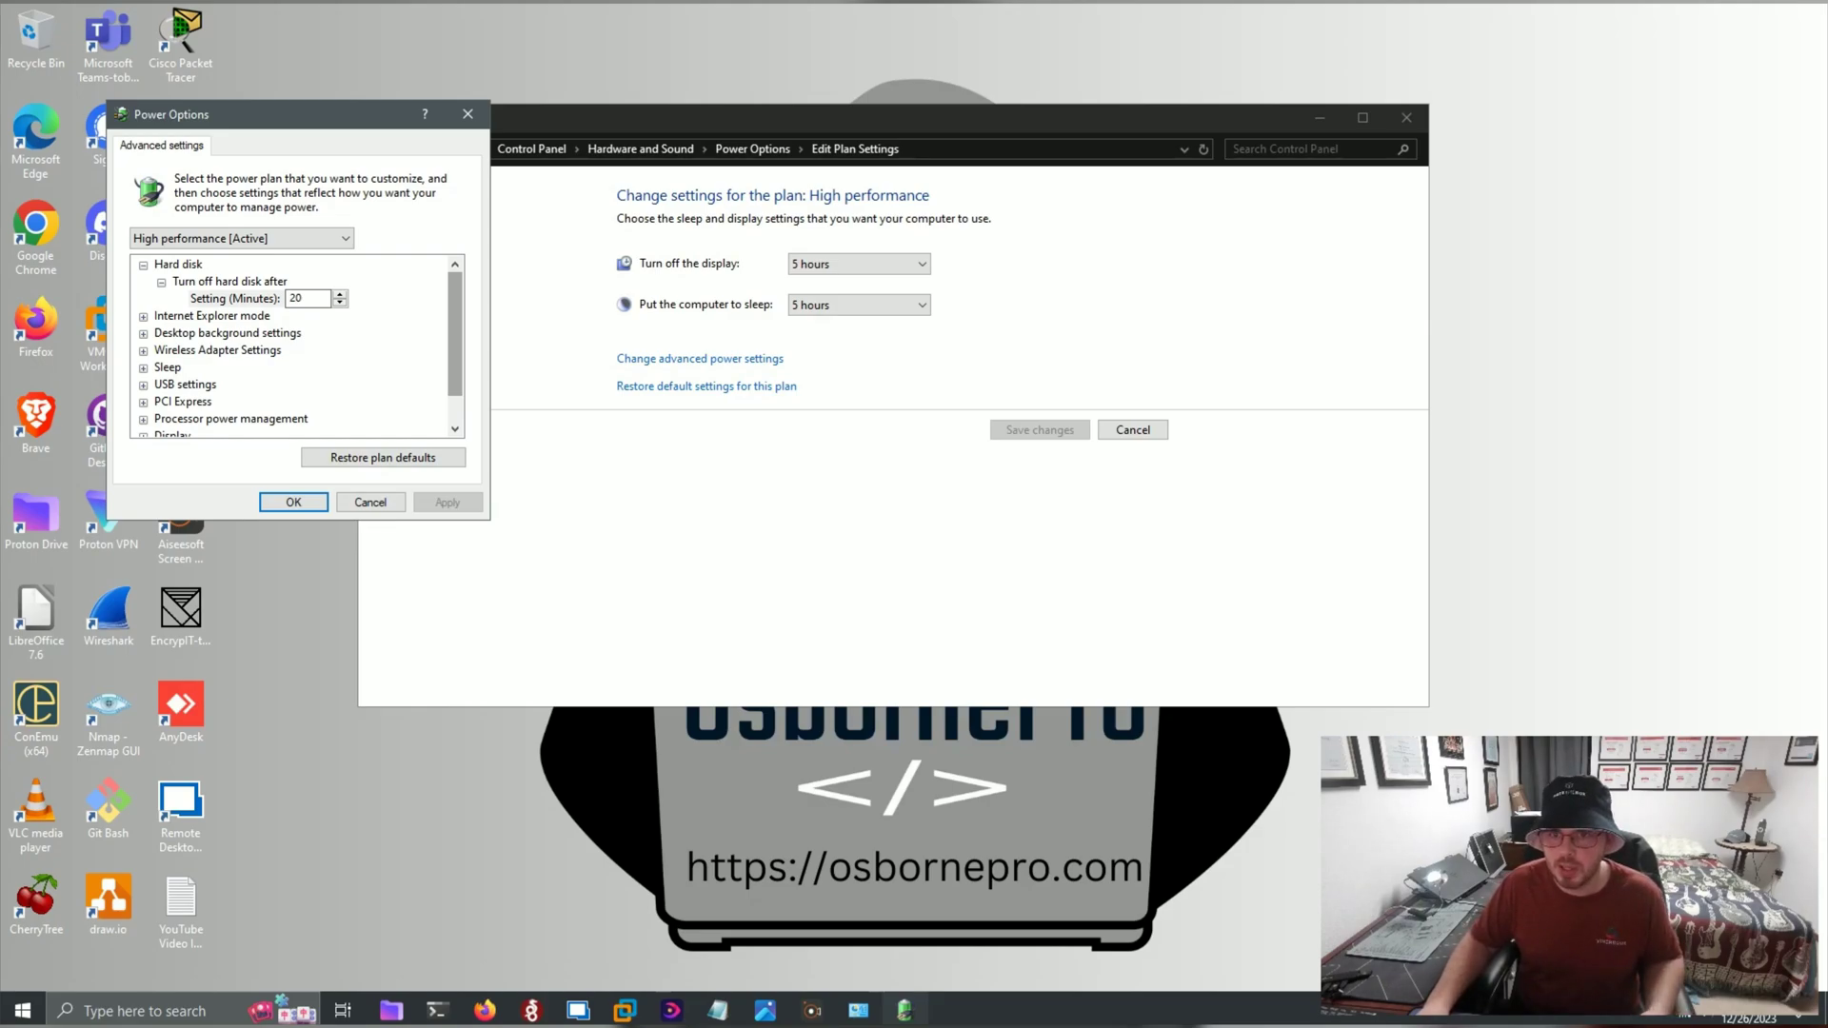
pyautogui.click(143, 351)
pyautogui.click(205, 350)
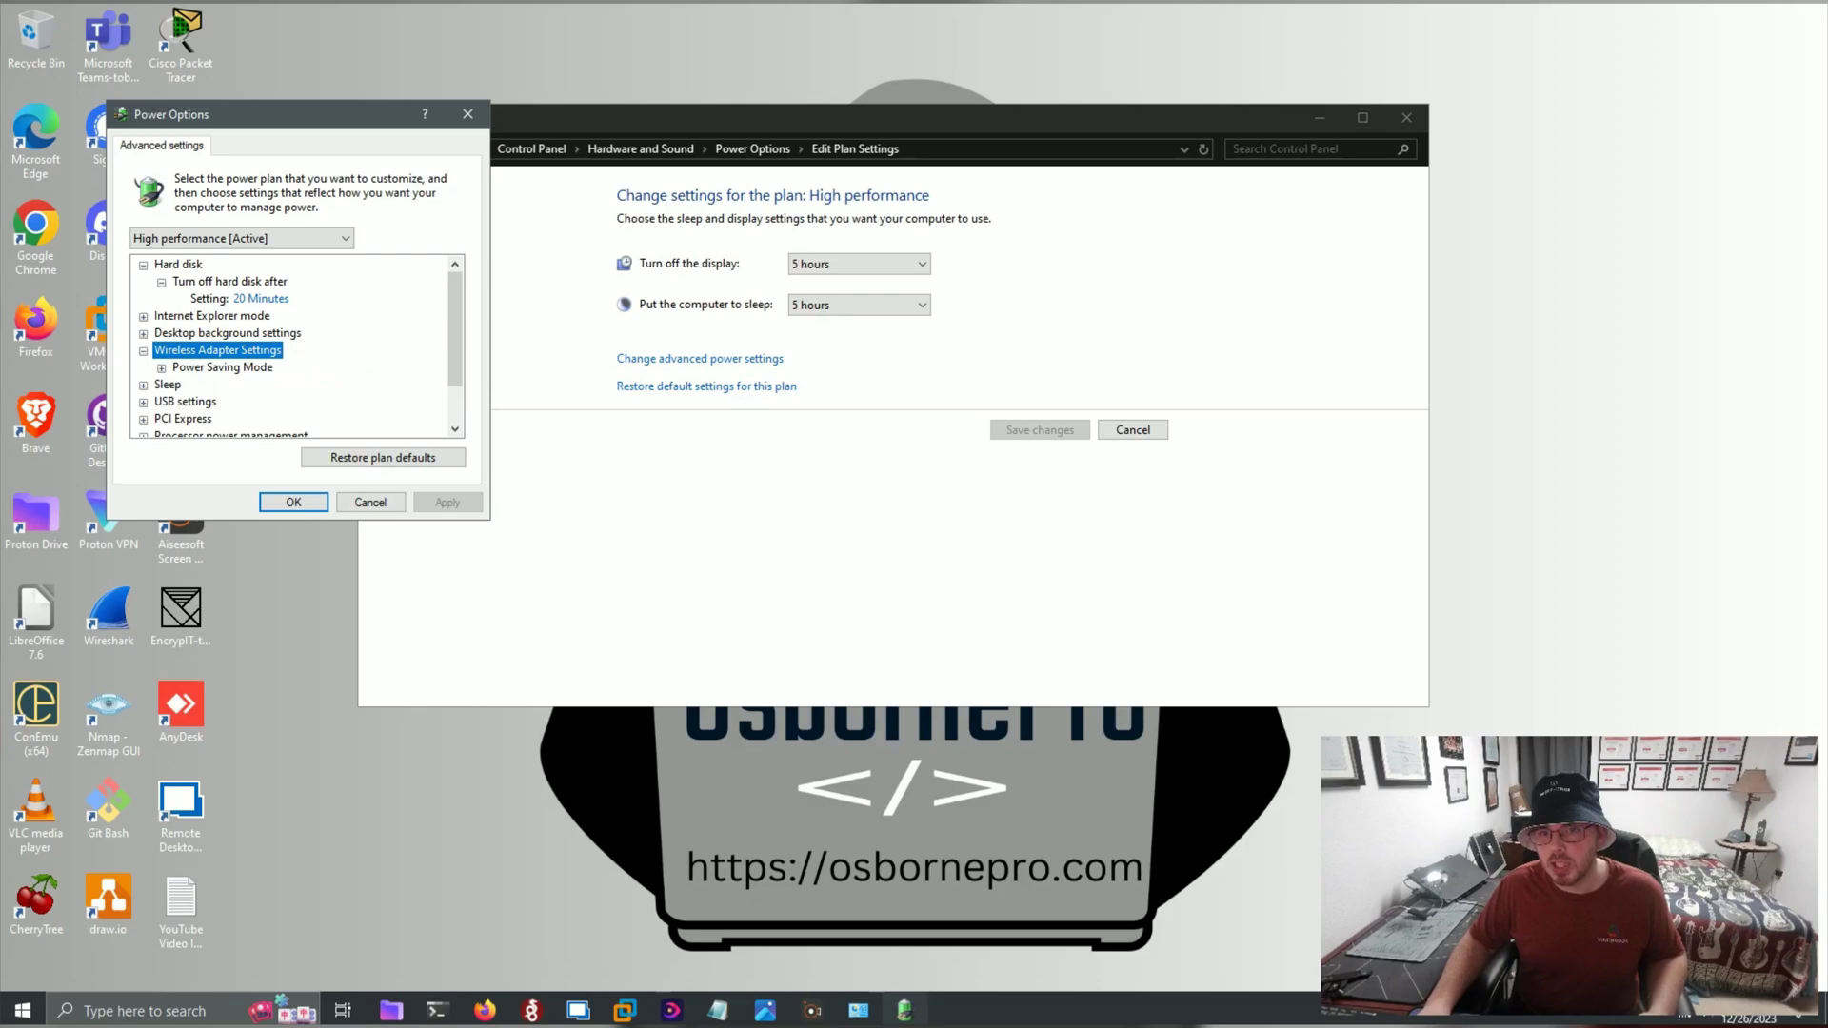
pyautogui.click(162, 368)
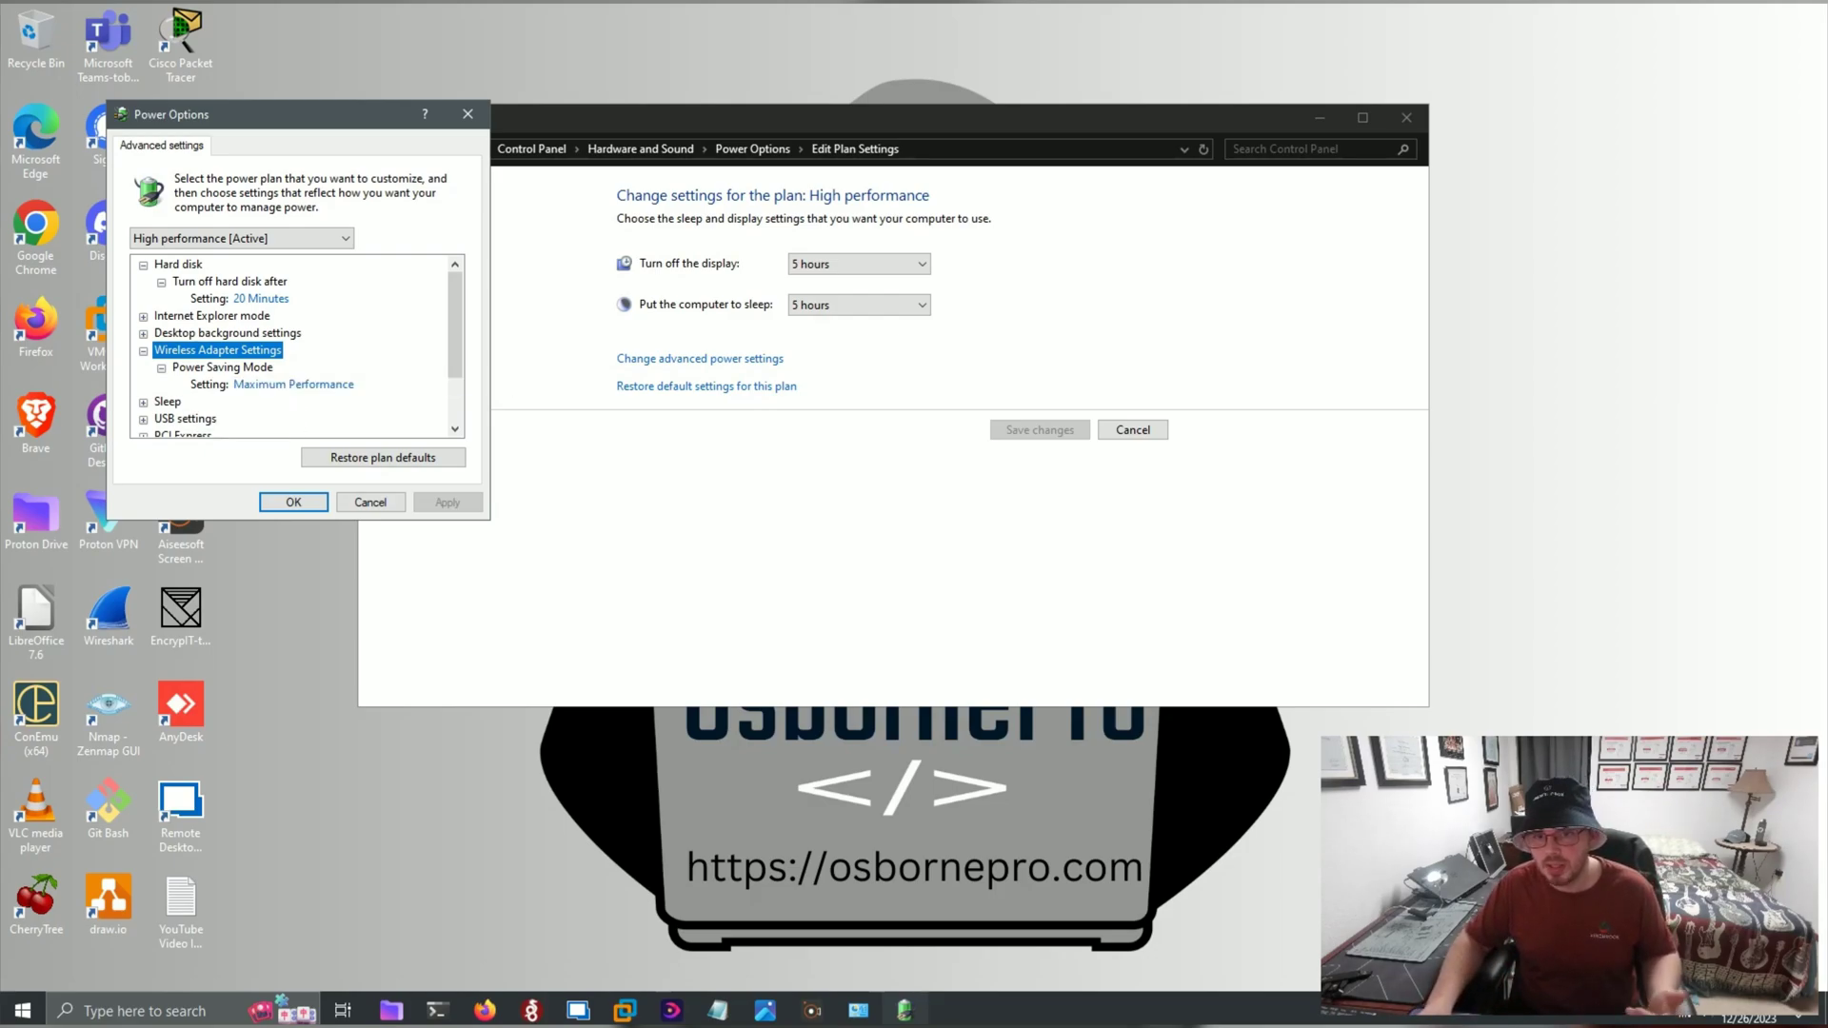
pyautogui.scroll(-2, 295, 347)
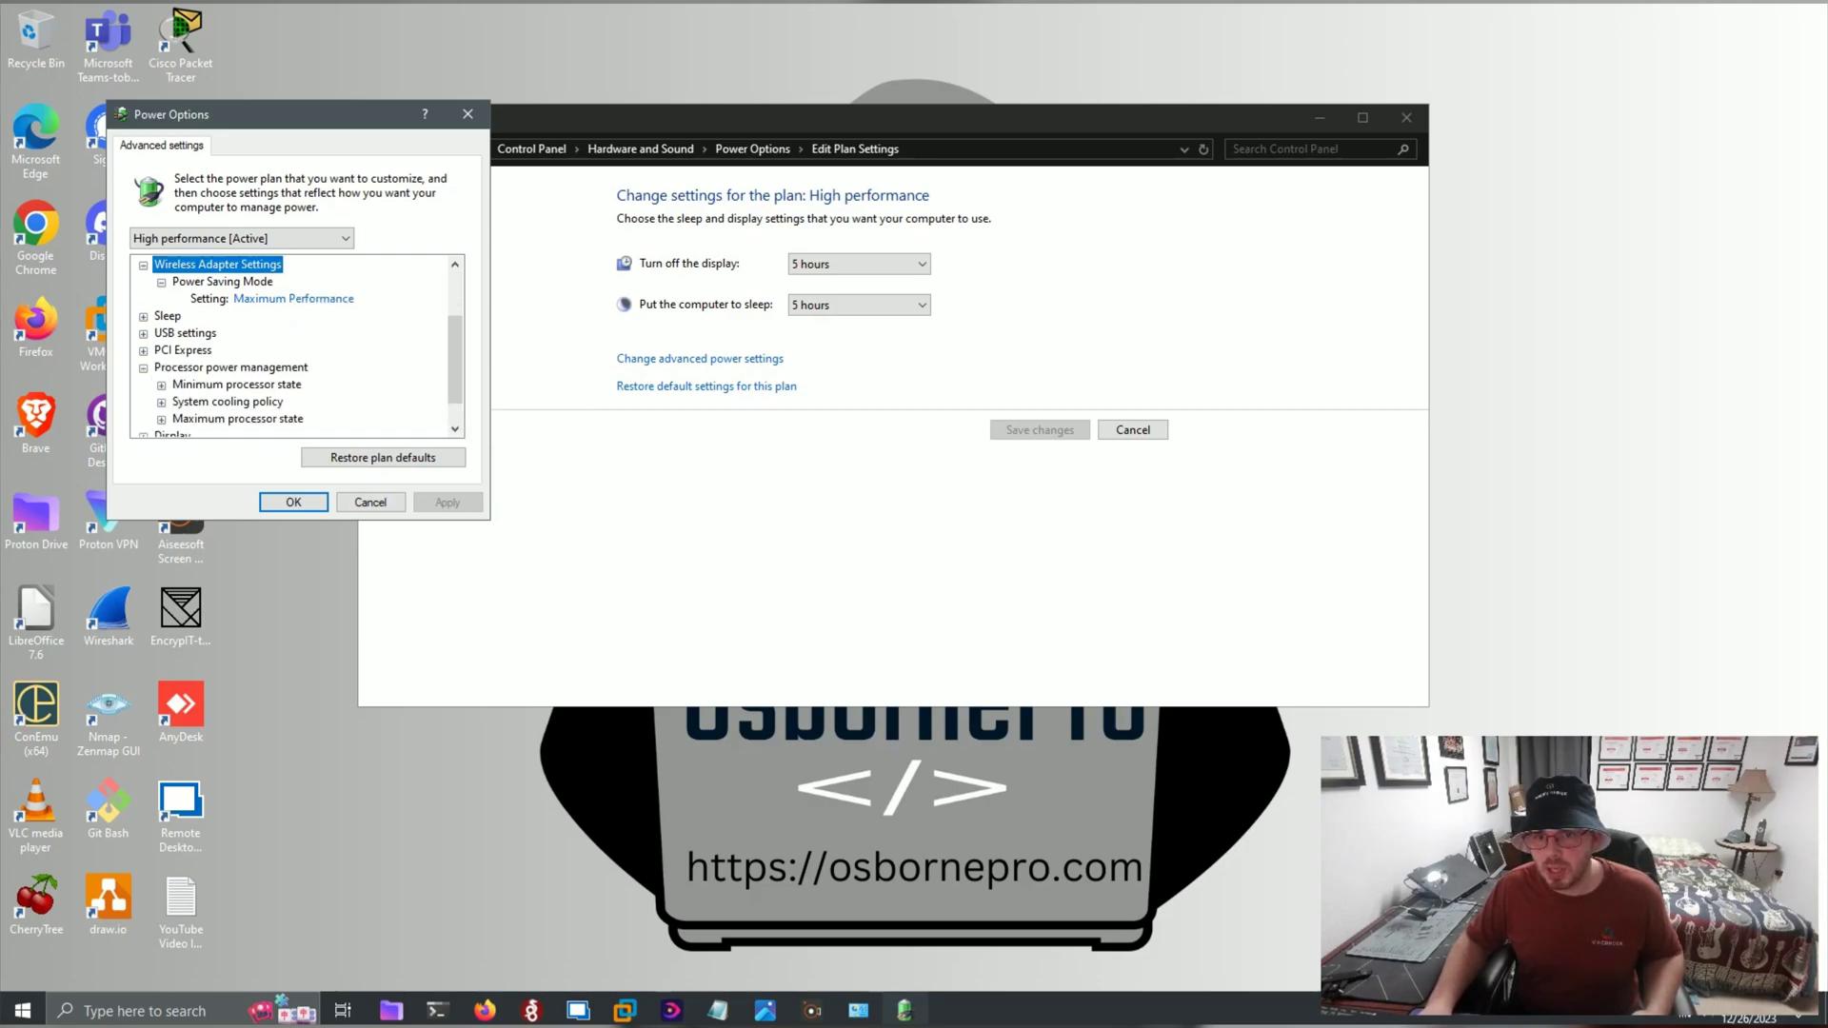
pyautogui.click(161, 385)
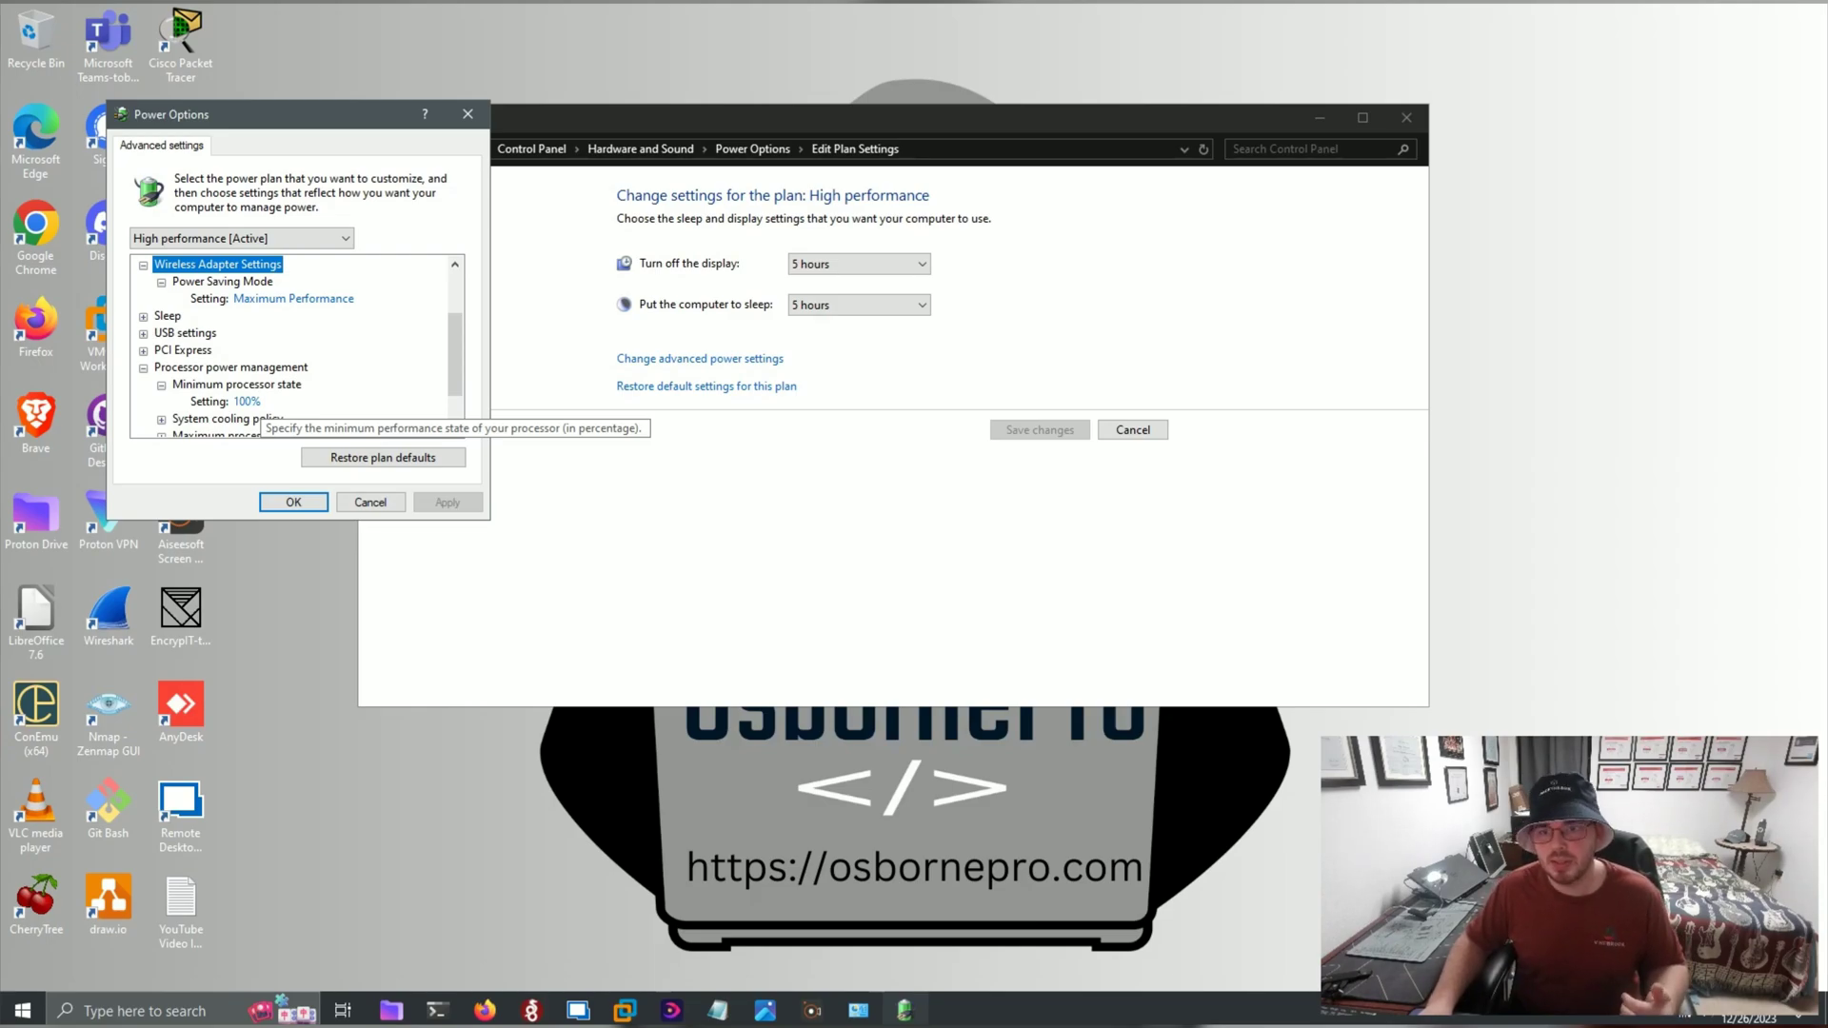
pyautogui.scroll(-1, 257, 405)
pyautogui.click(161, 385)
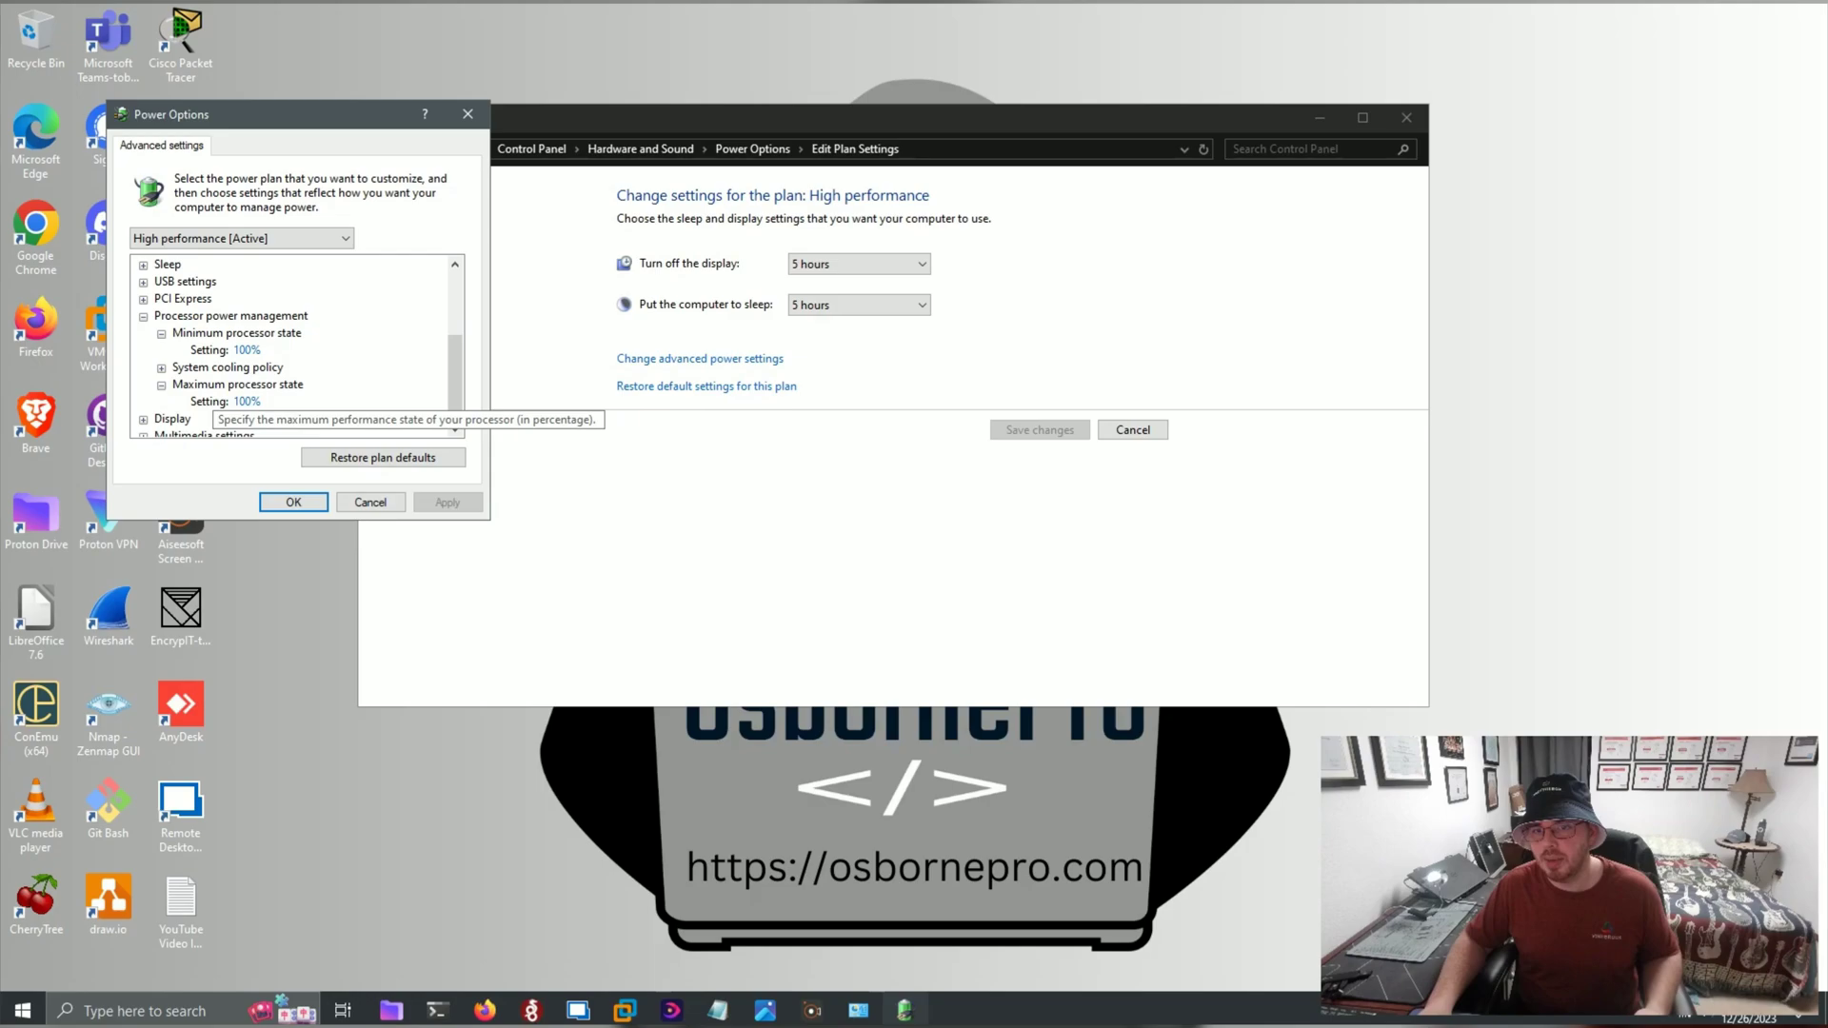
pyautogui.click(161, 368)
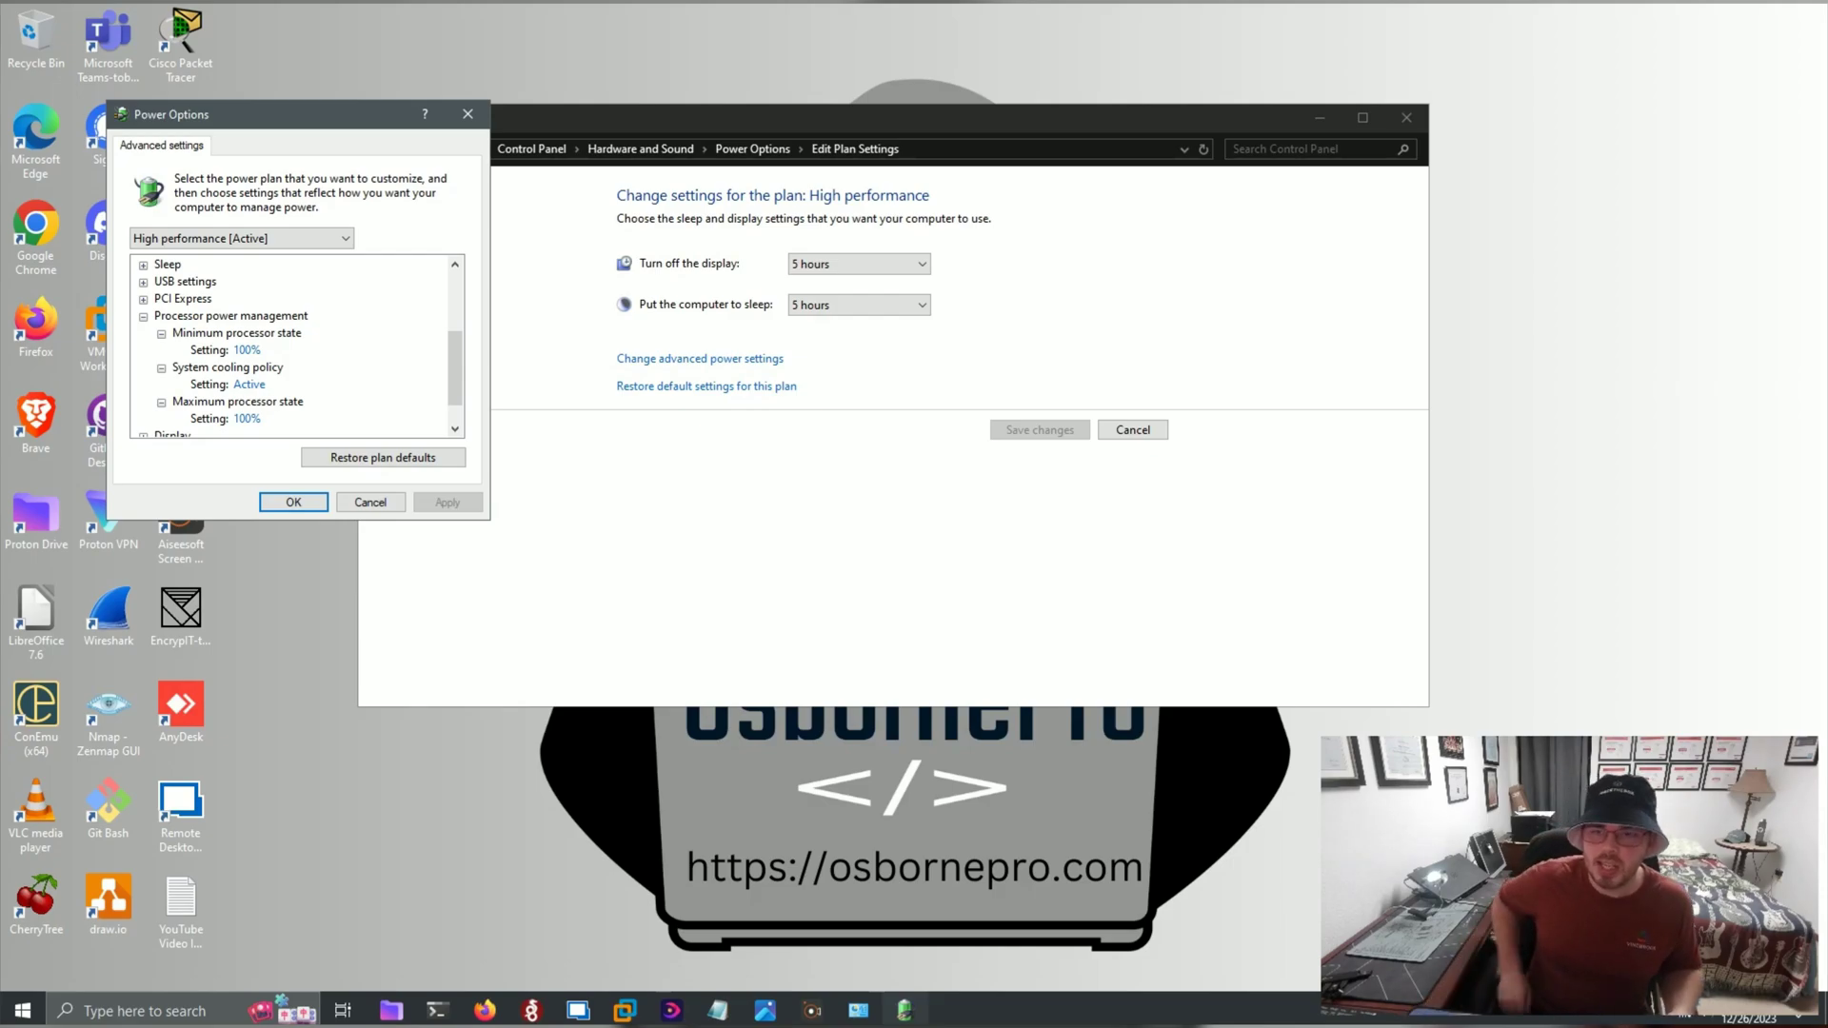
pyautogui.click(467, 113)
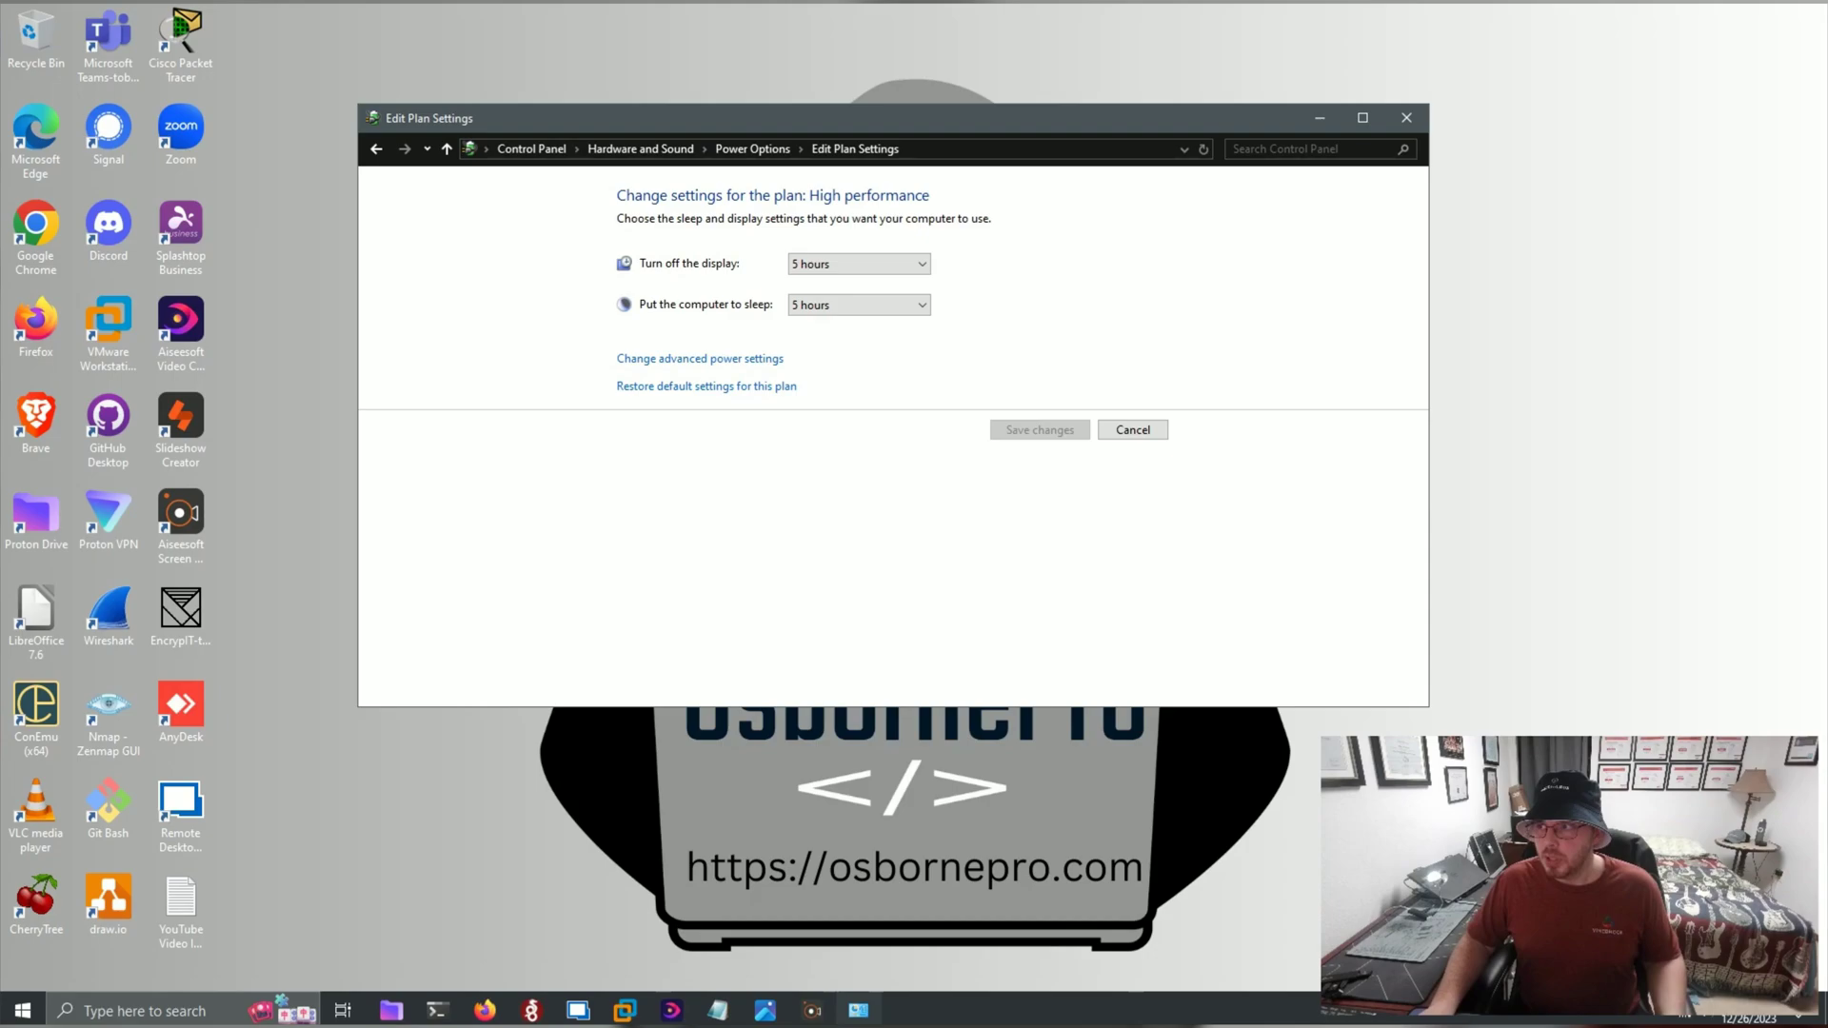
# Step: Close Control Panel and run Windows PowerShell as administrator from a 'powers' Start search
pyautogui.click(1406, 118)
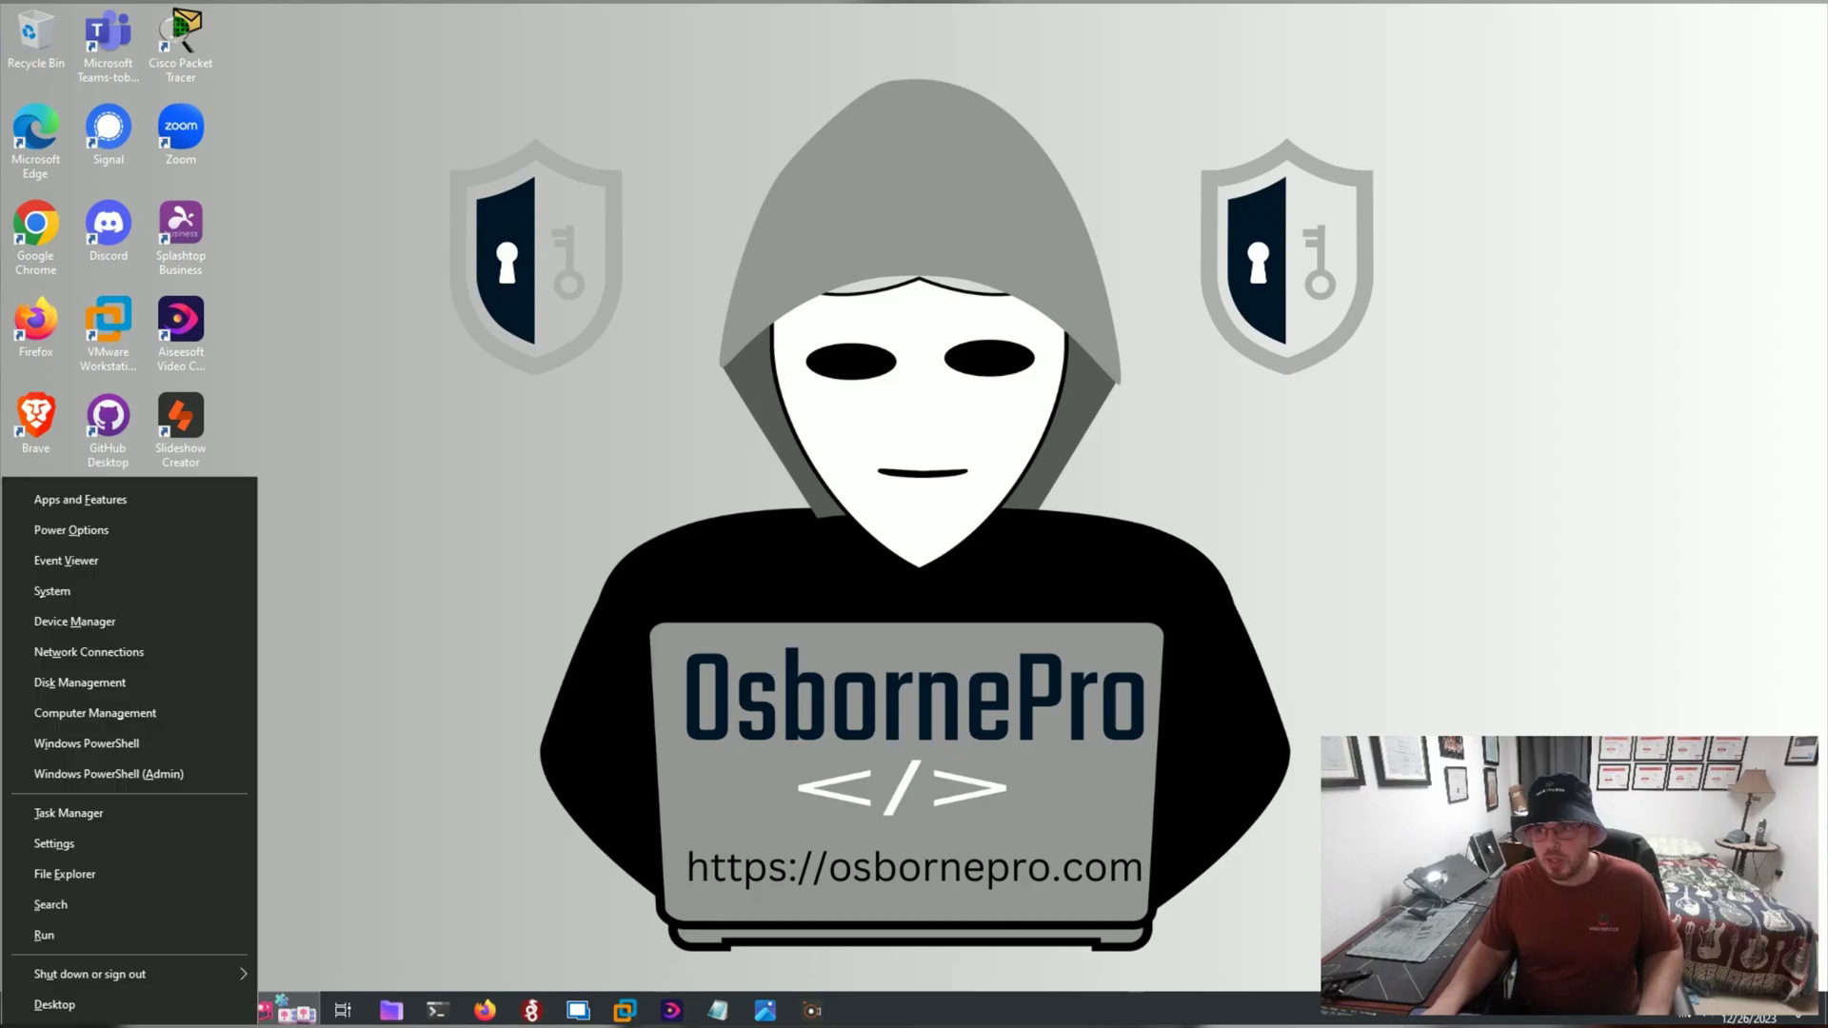
pyautogui.press('Escape')
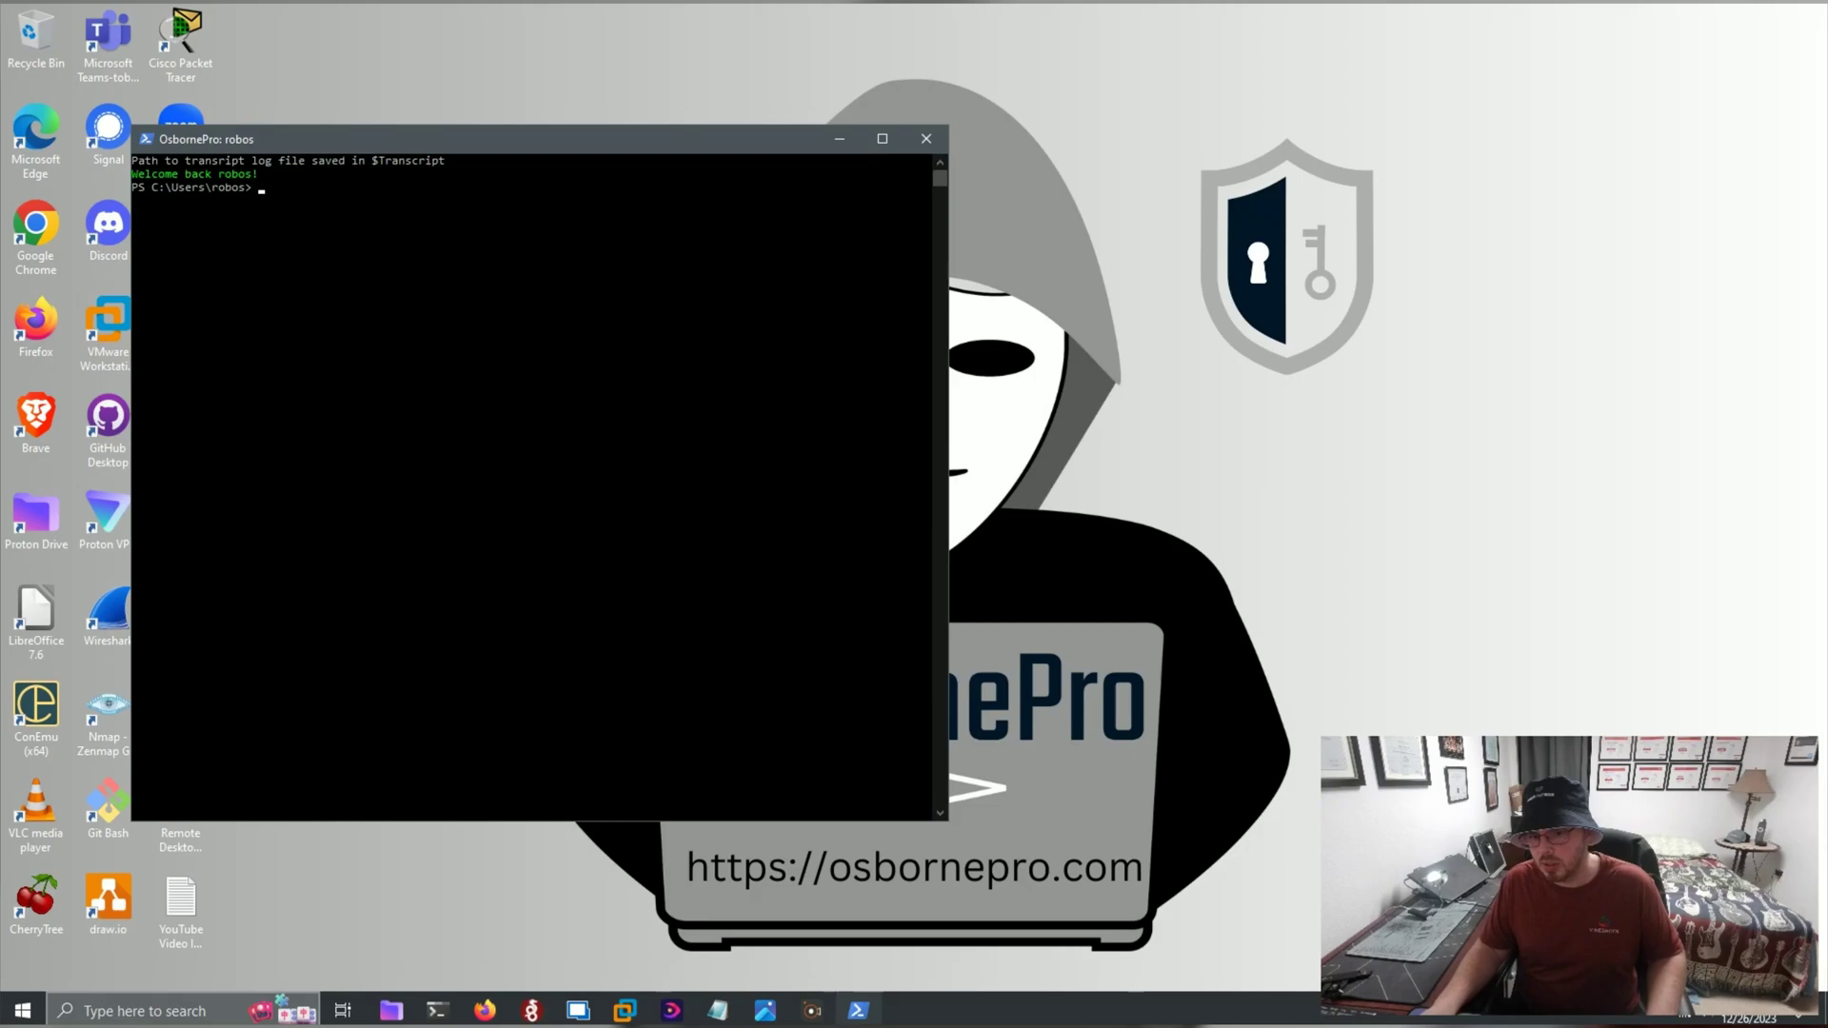
pyautogui.press('super')
pyautogui.write('powers')
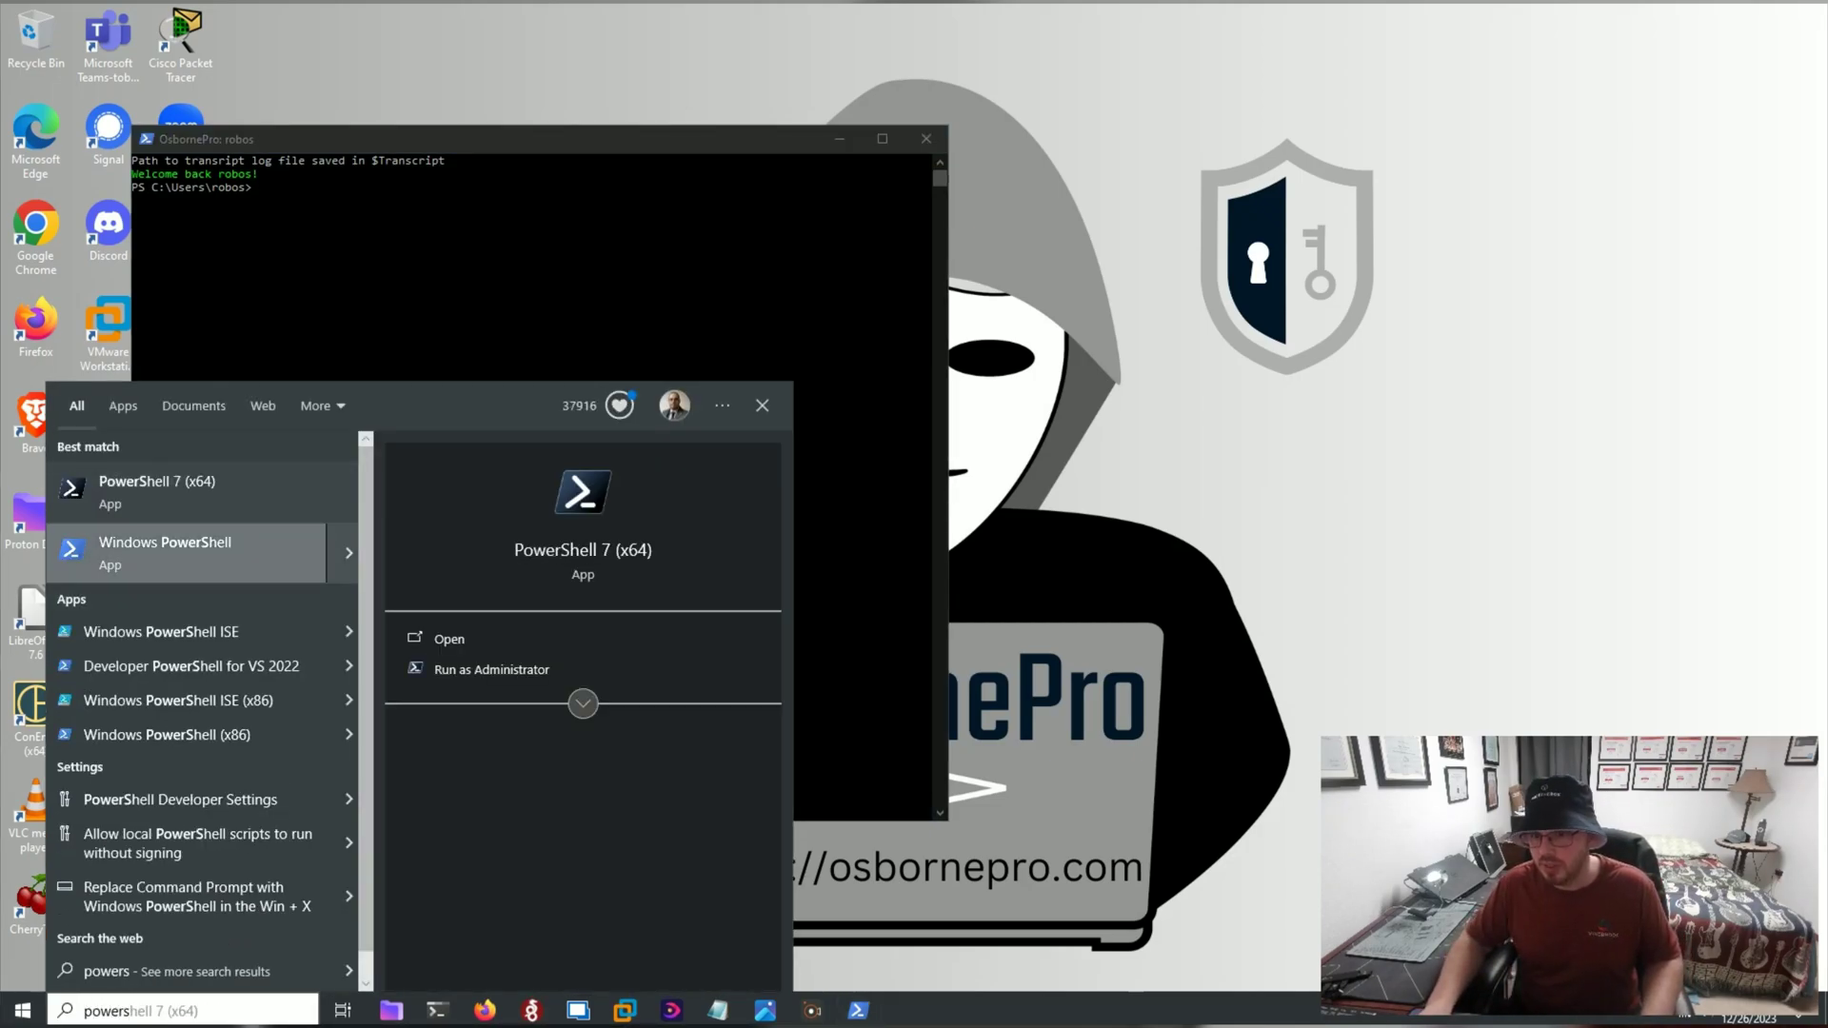
pyautogui.rightClick(203, 542)
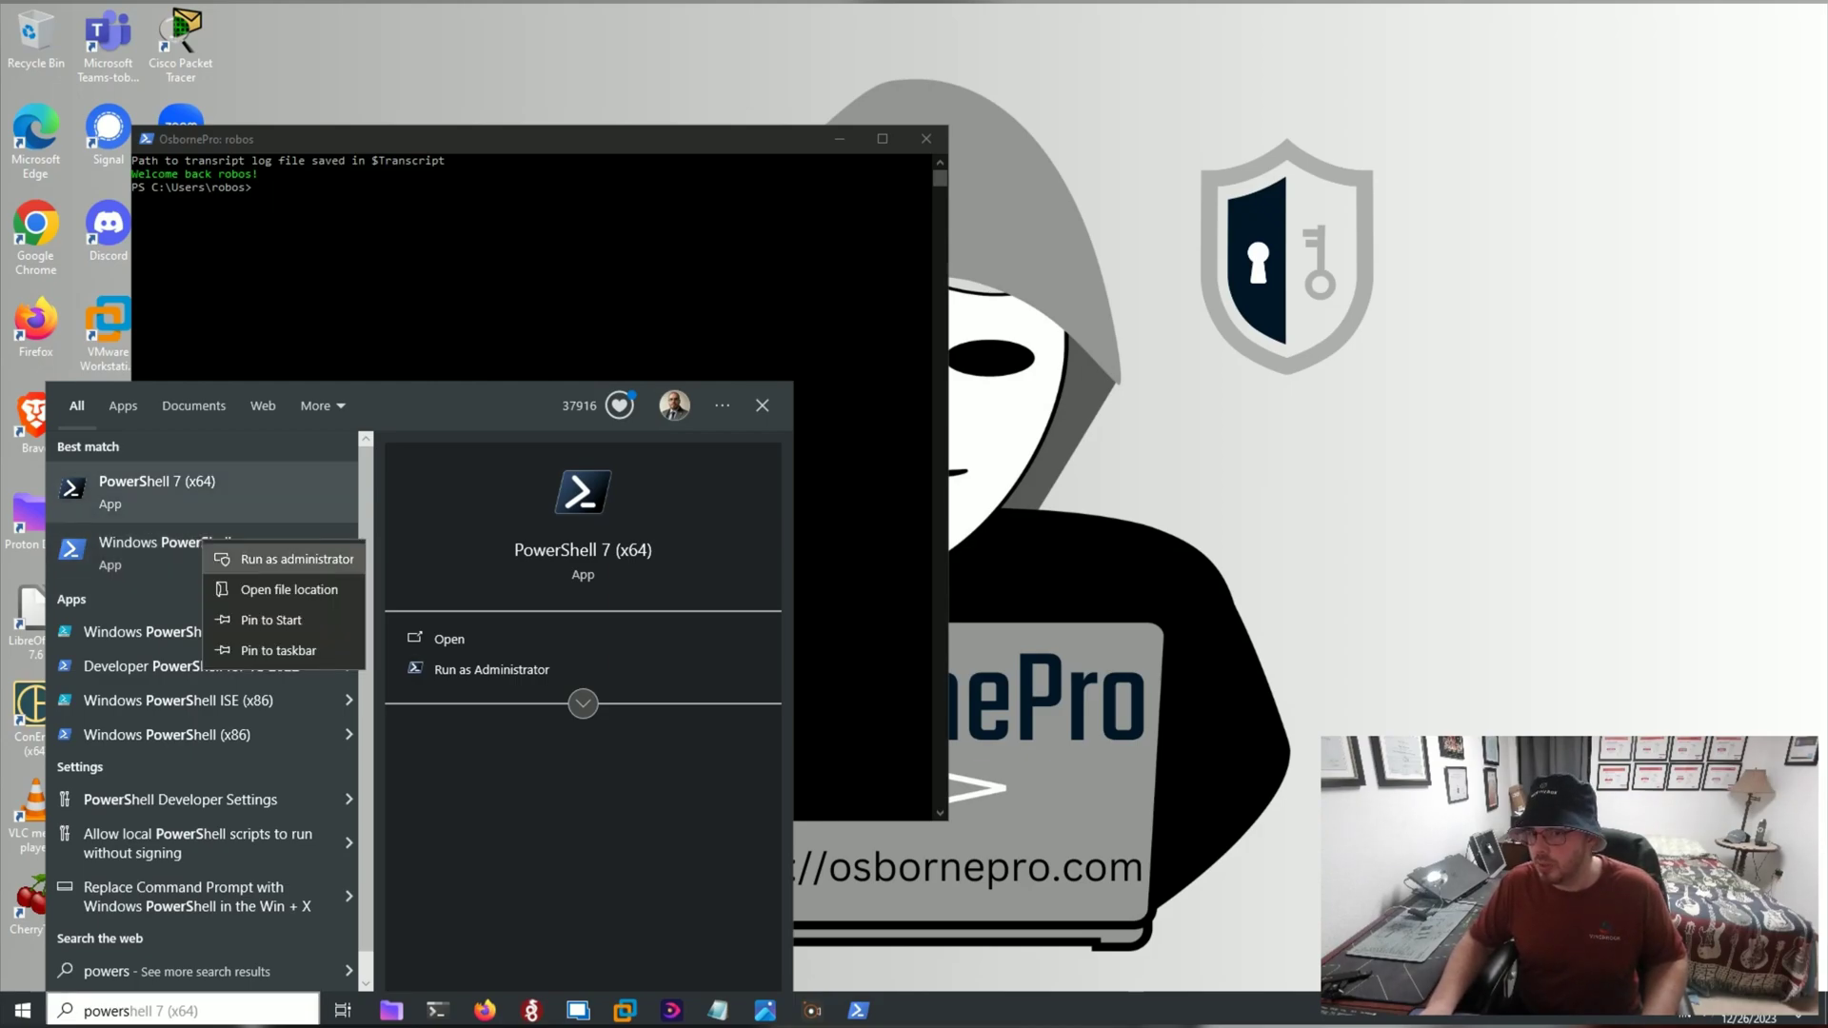
pyautogui.click(297, 558)
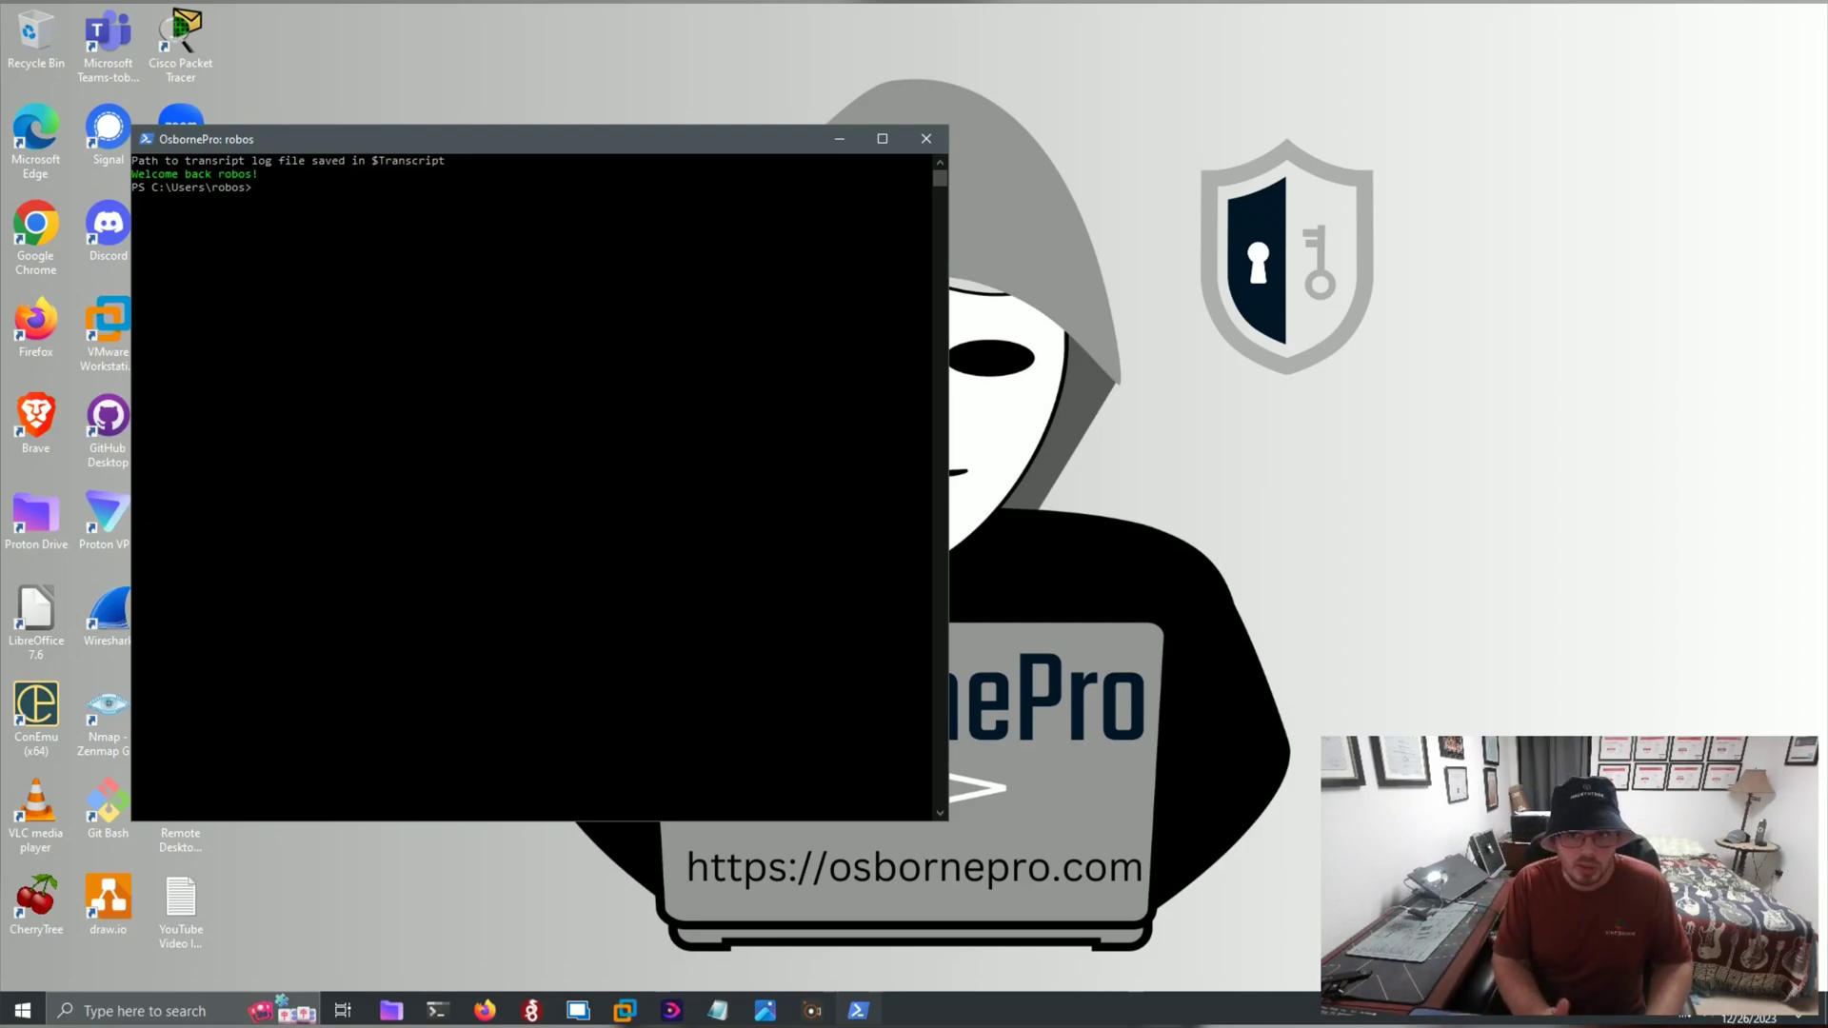
# Step: Enter sfc /scannow, cancel it with Ctrl+C, then type dism /online /cleanup-image /restorehealth
pyautogui.write('sfc /sc')
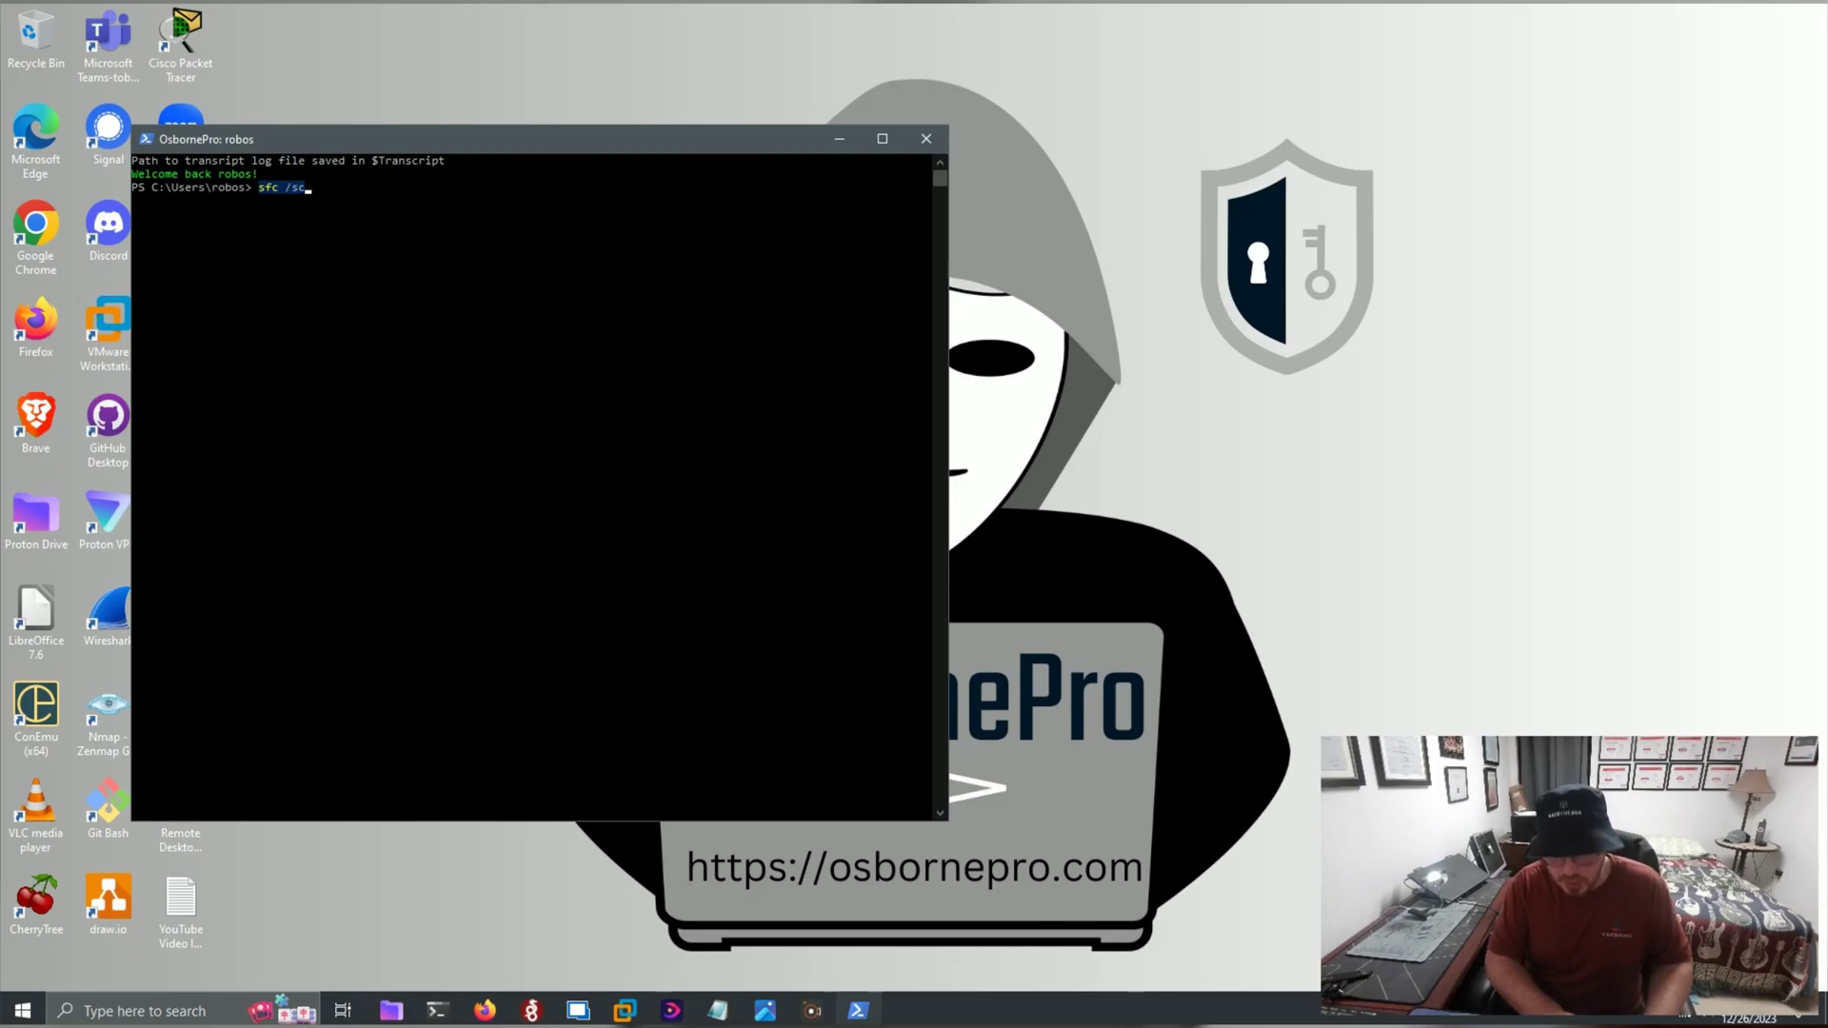
pyautogui.write('annow')
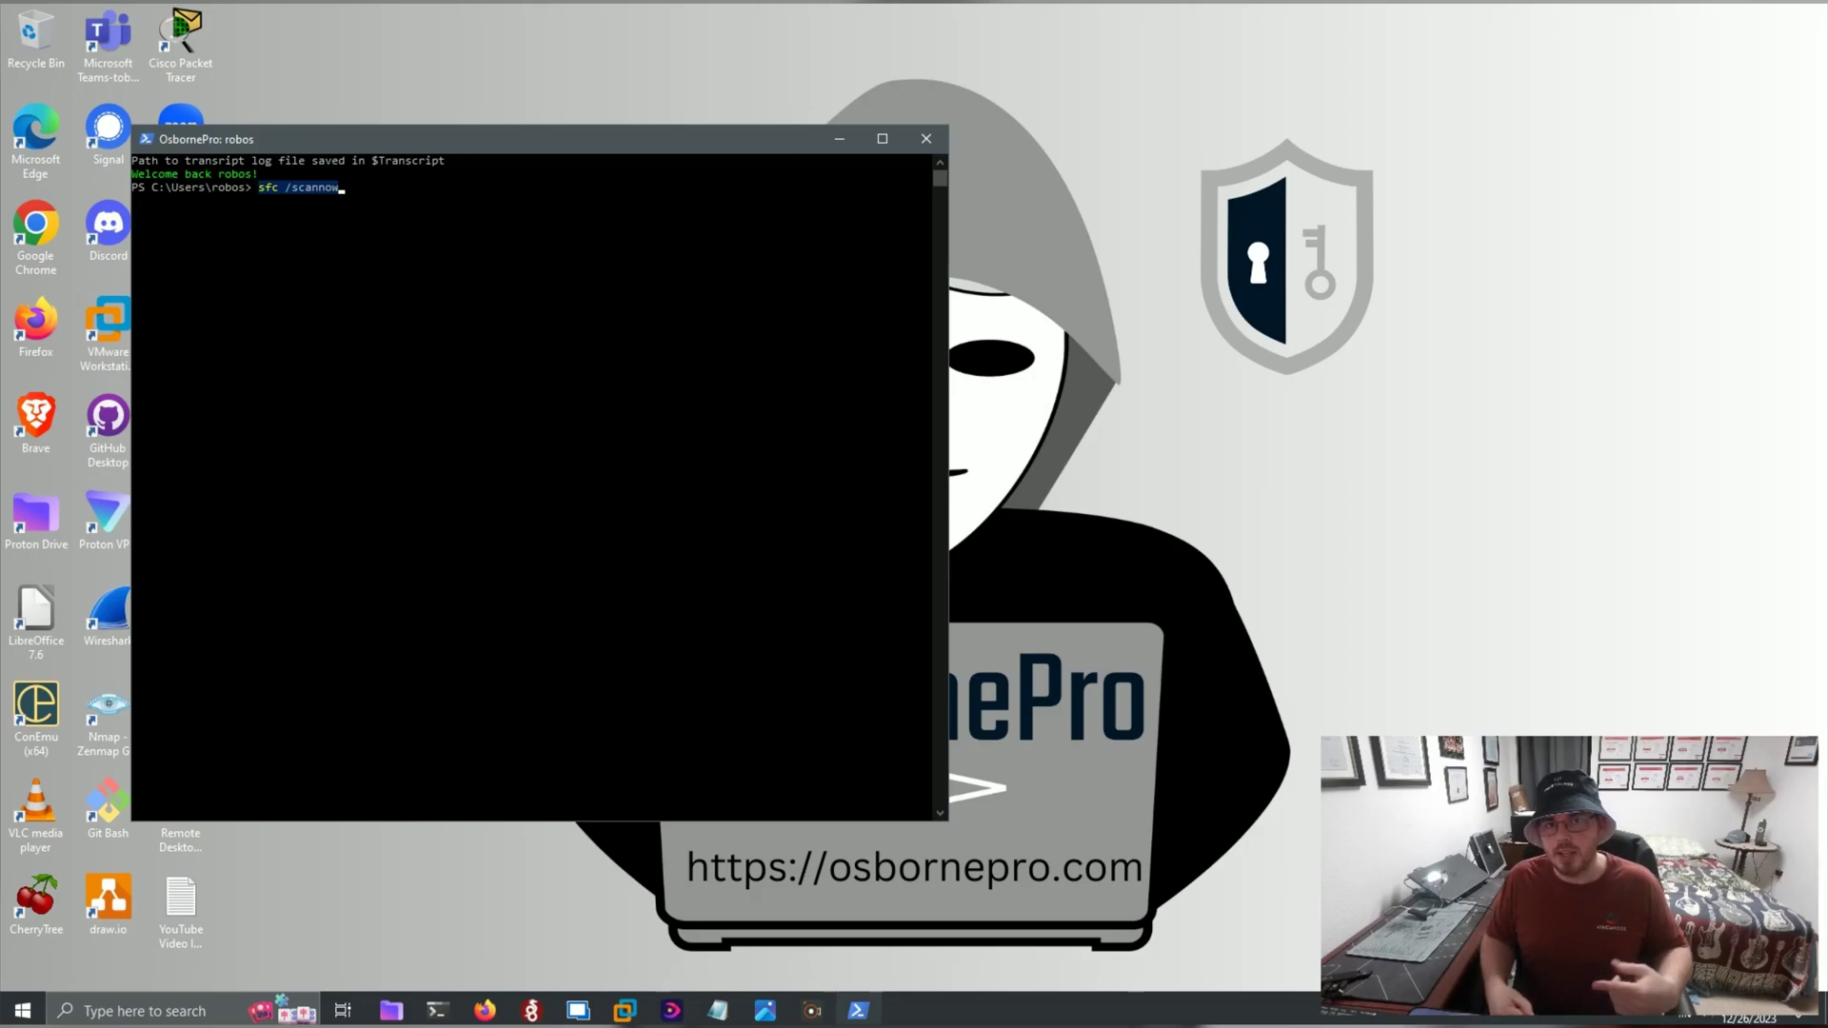
pyautogui.hotkey('ctrl', 'c')
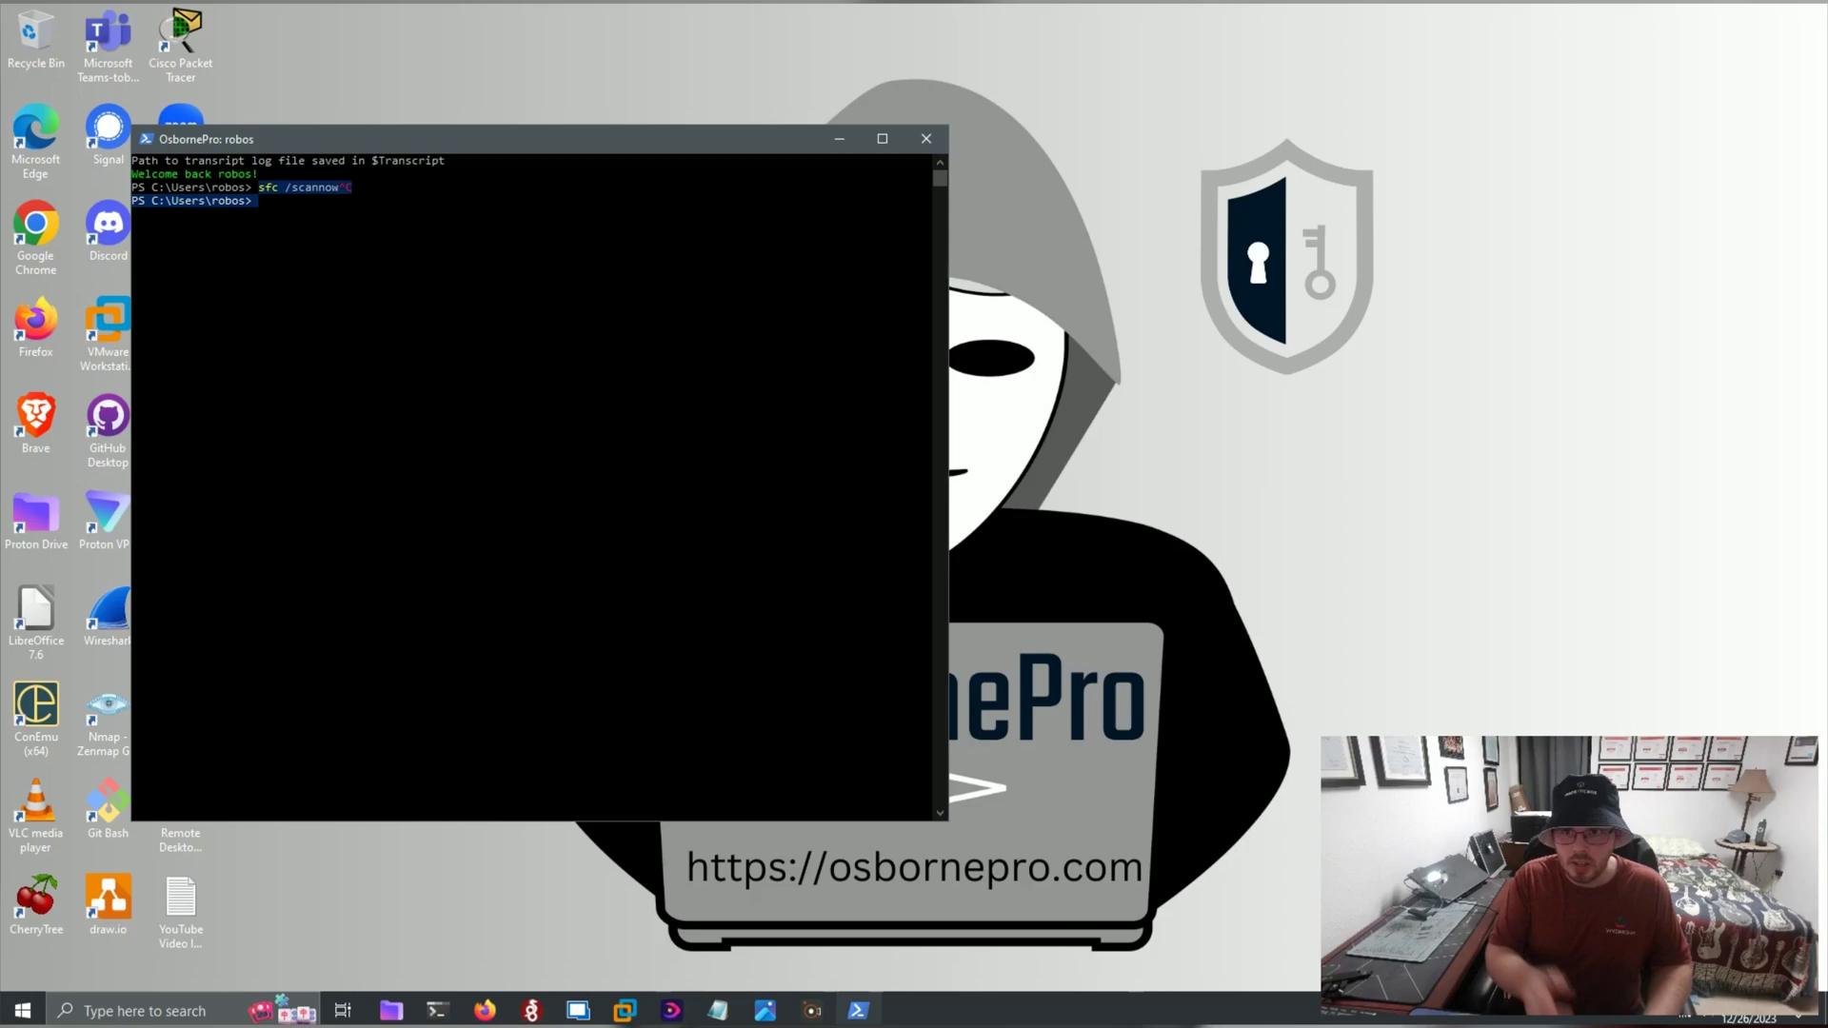
pyautogui.write('dims')
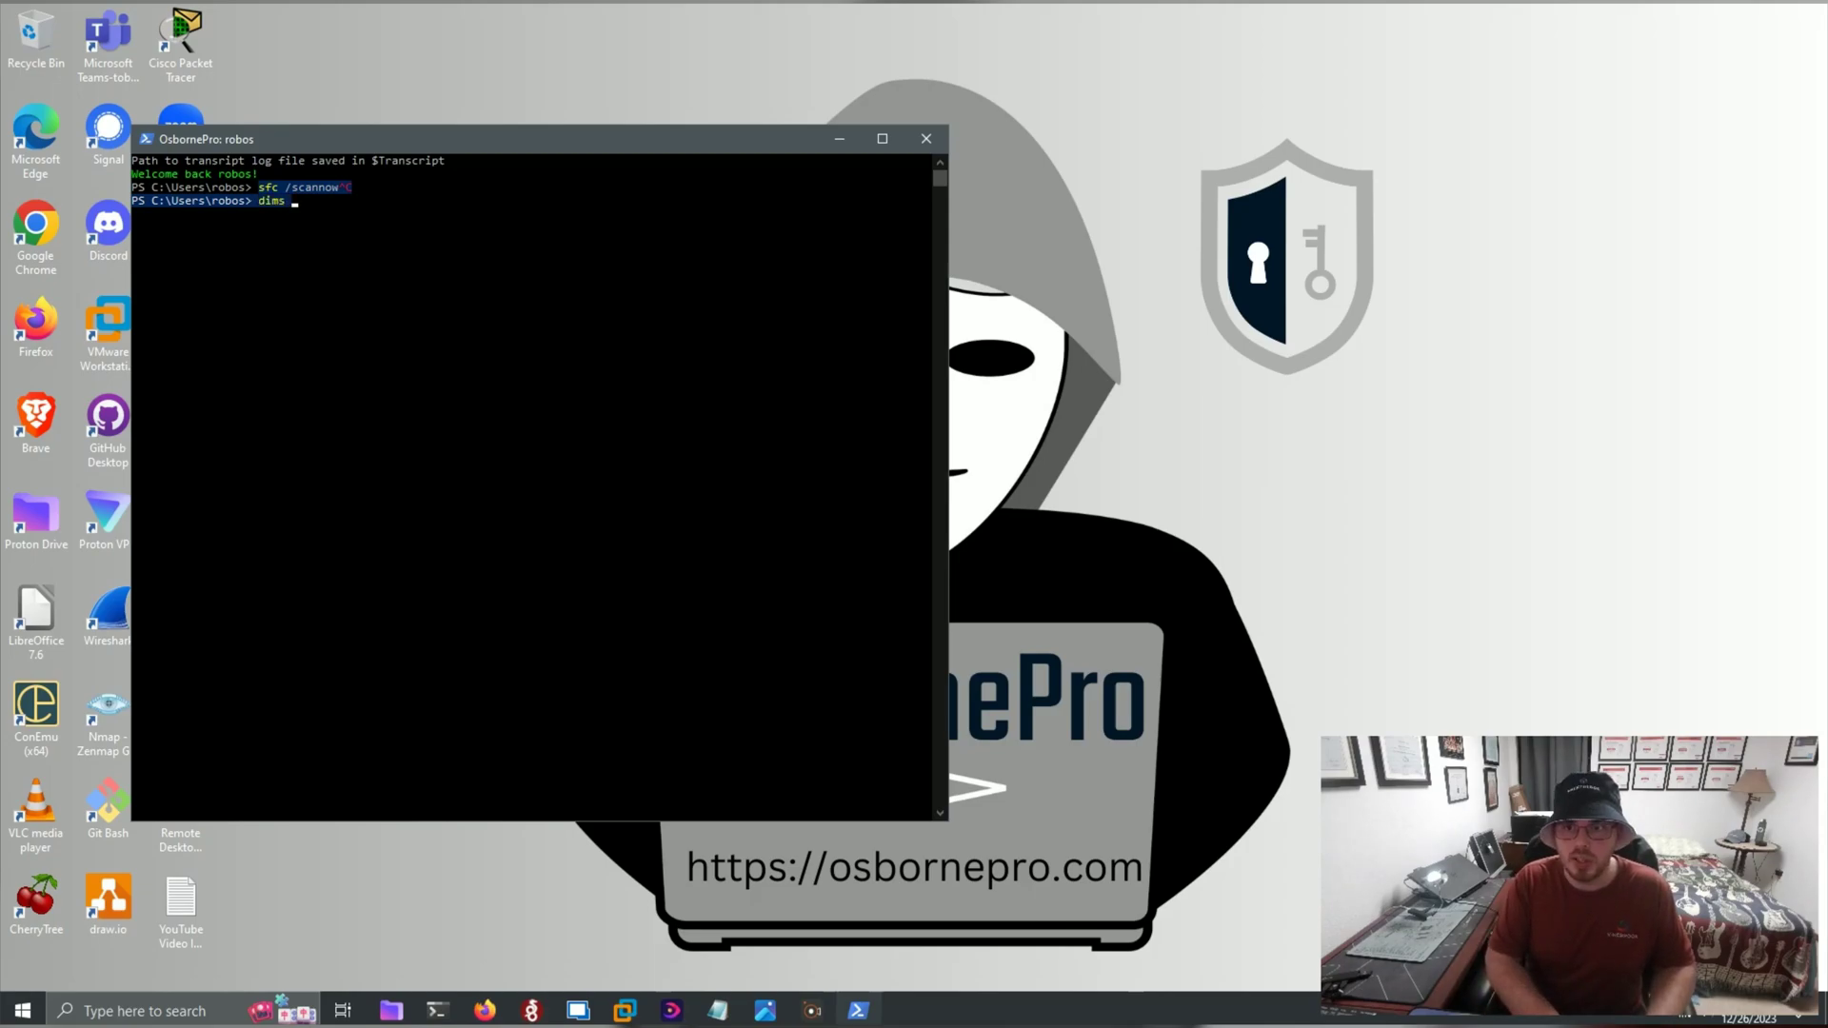
pyautogui.press('BackSpace')
pyautogui.press('BackSpace')
pyautogui.write('sm /onlin')
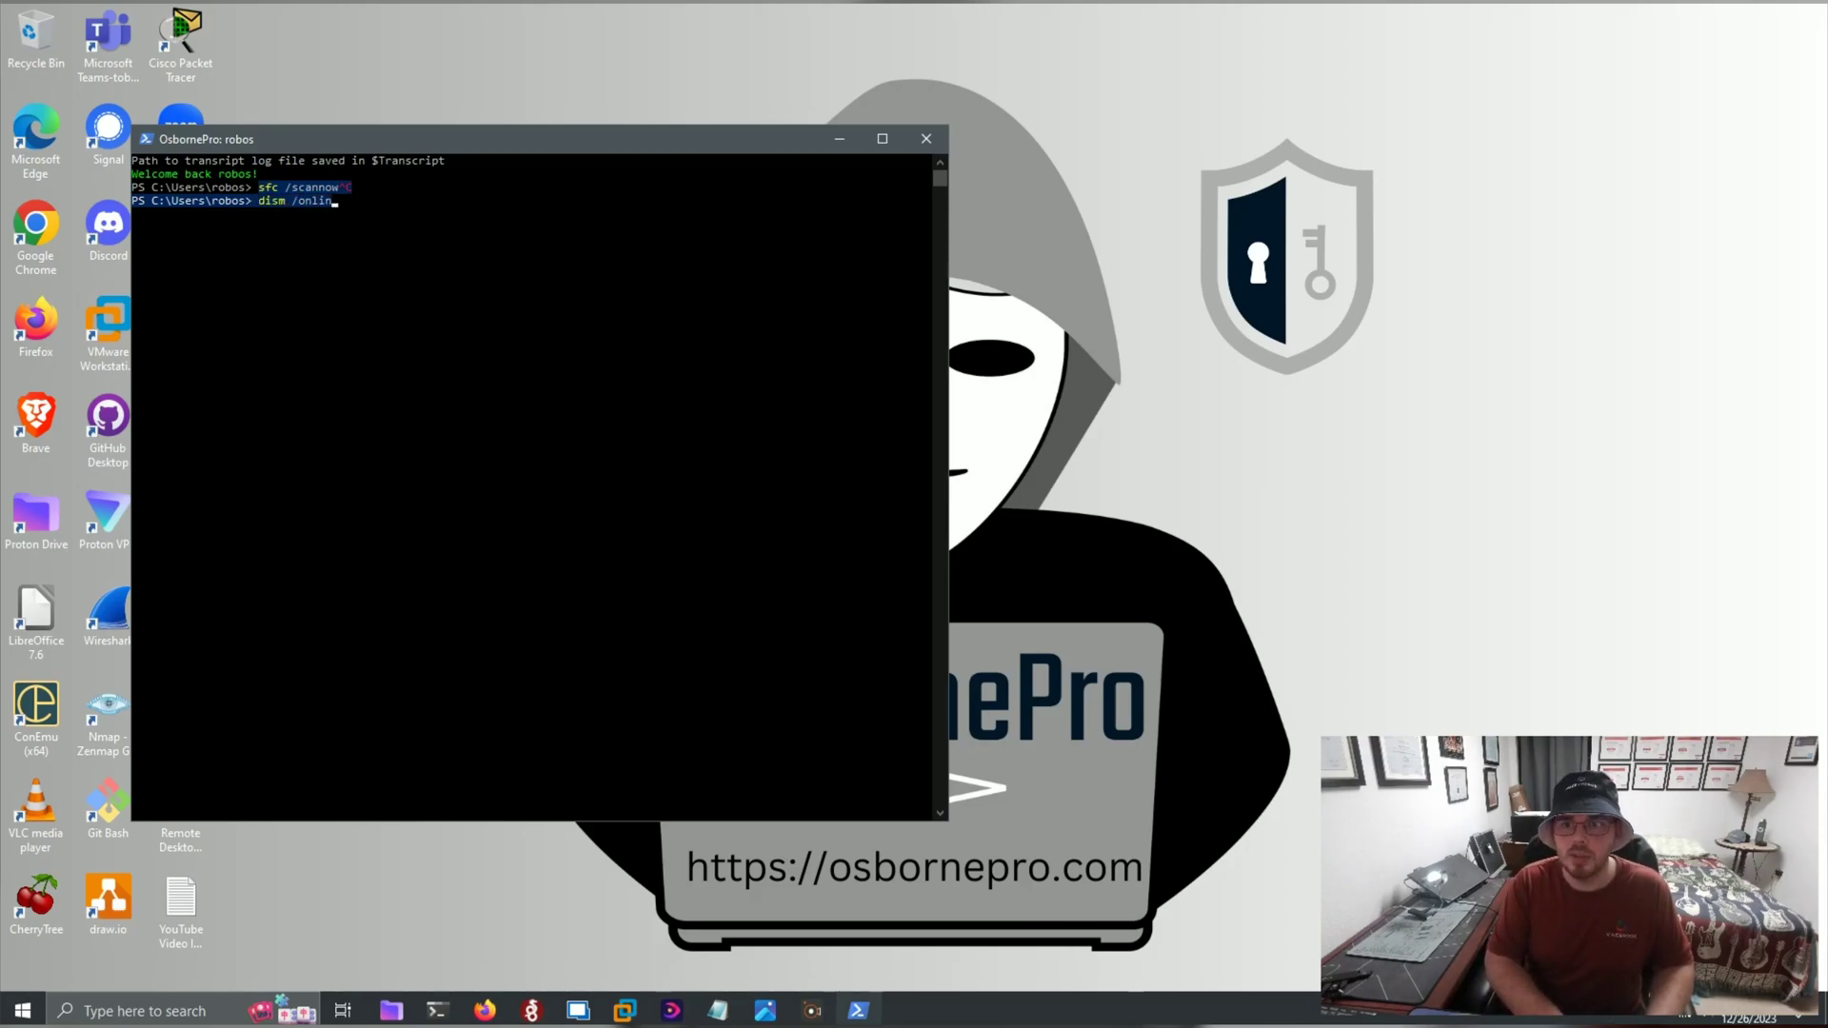
pyautogui.write('e /')
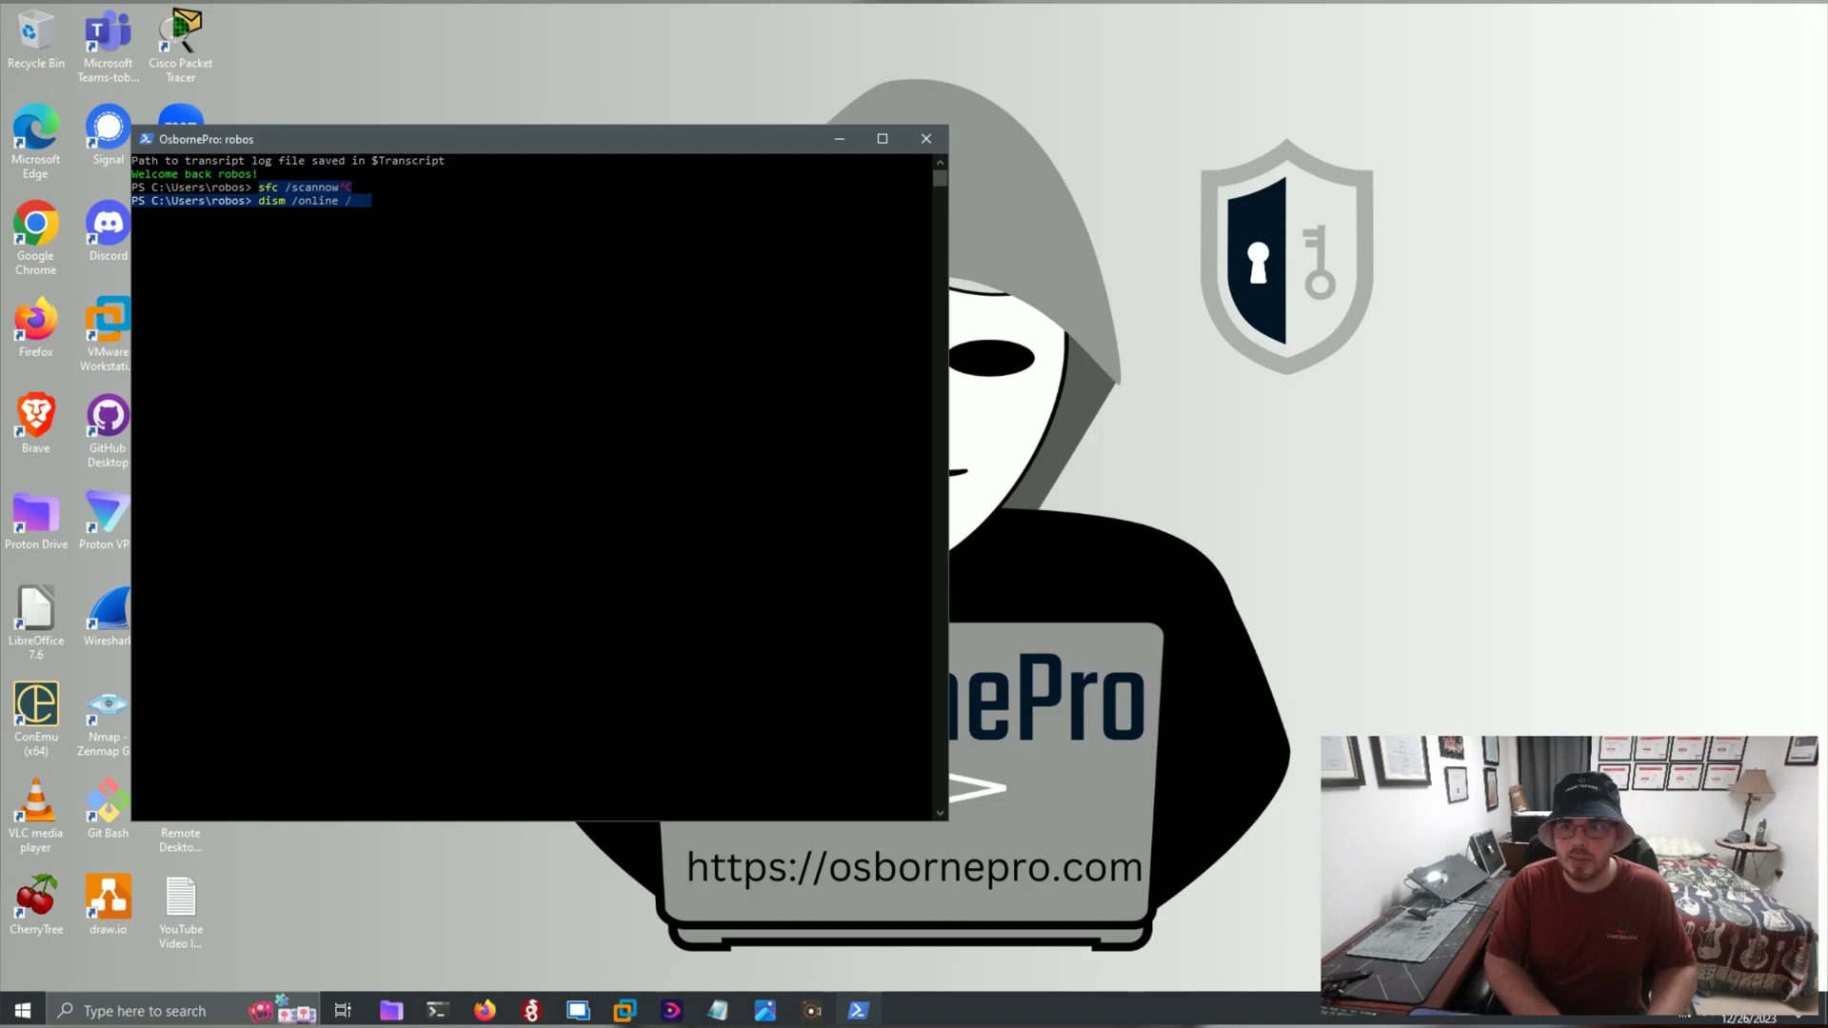
pyautogui.write('cleanup-image /r')
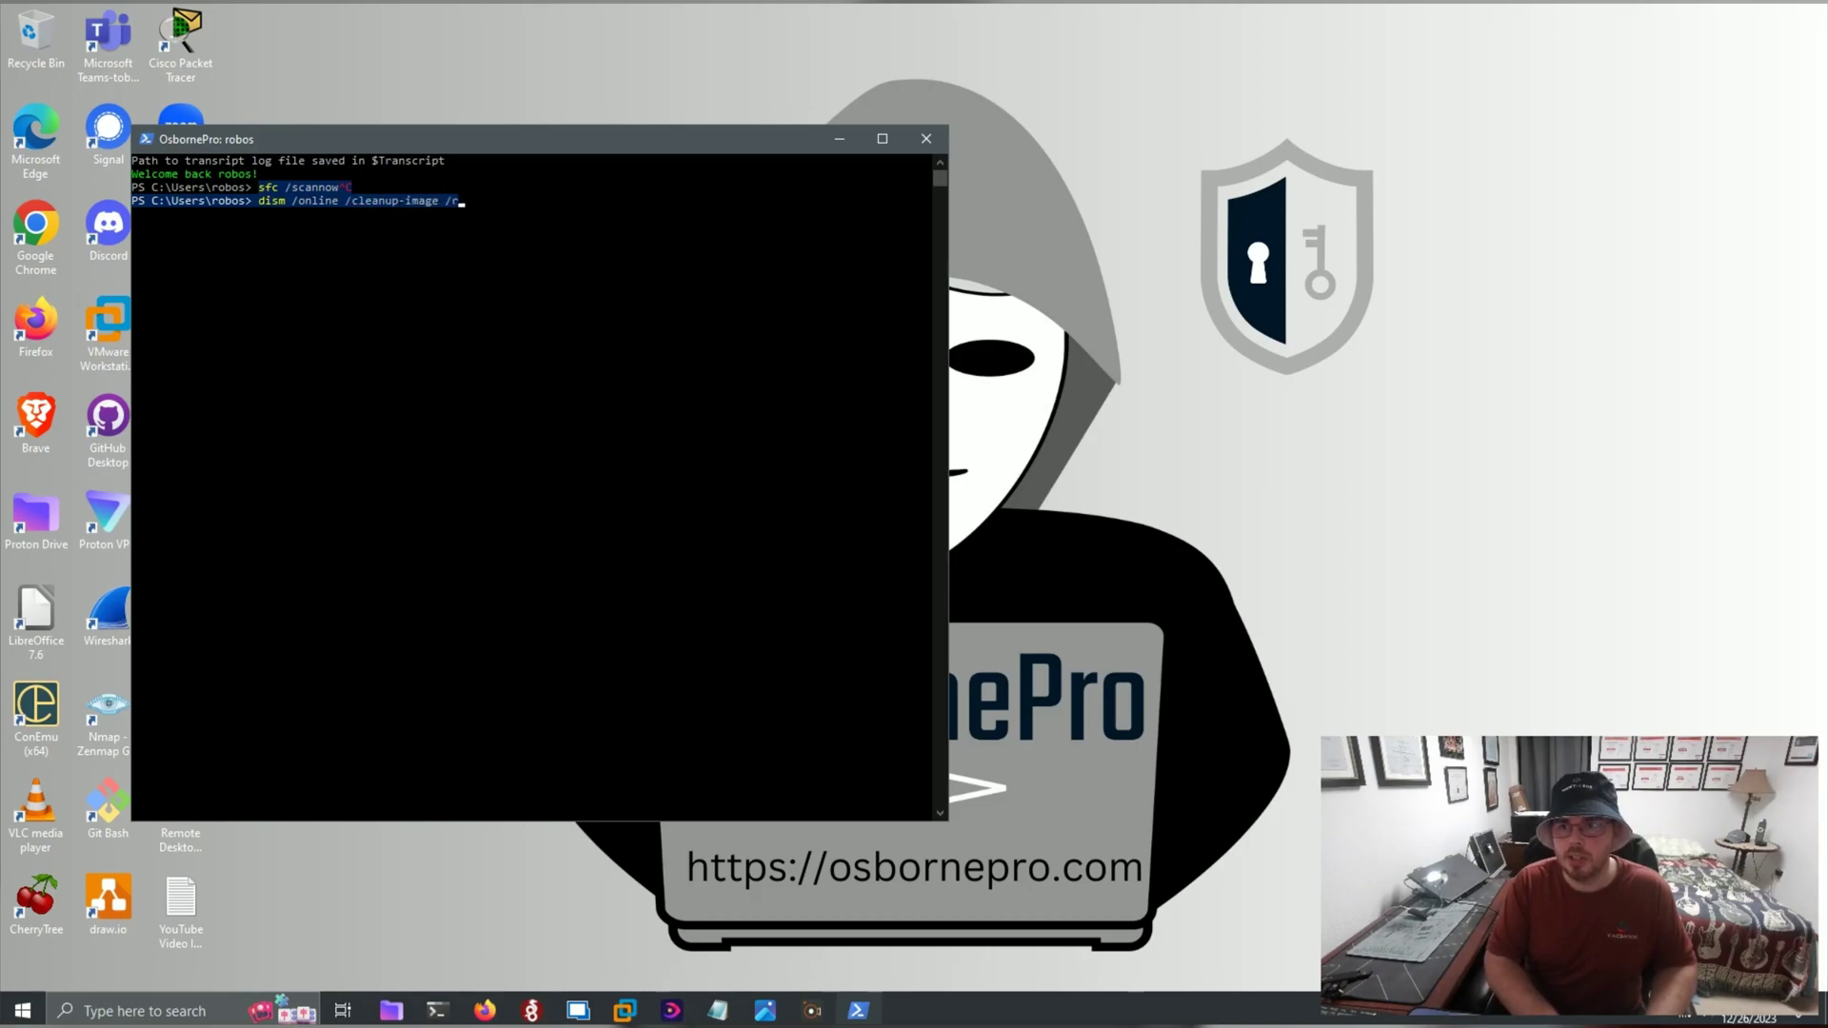
pyautogui.write('estorehealth')
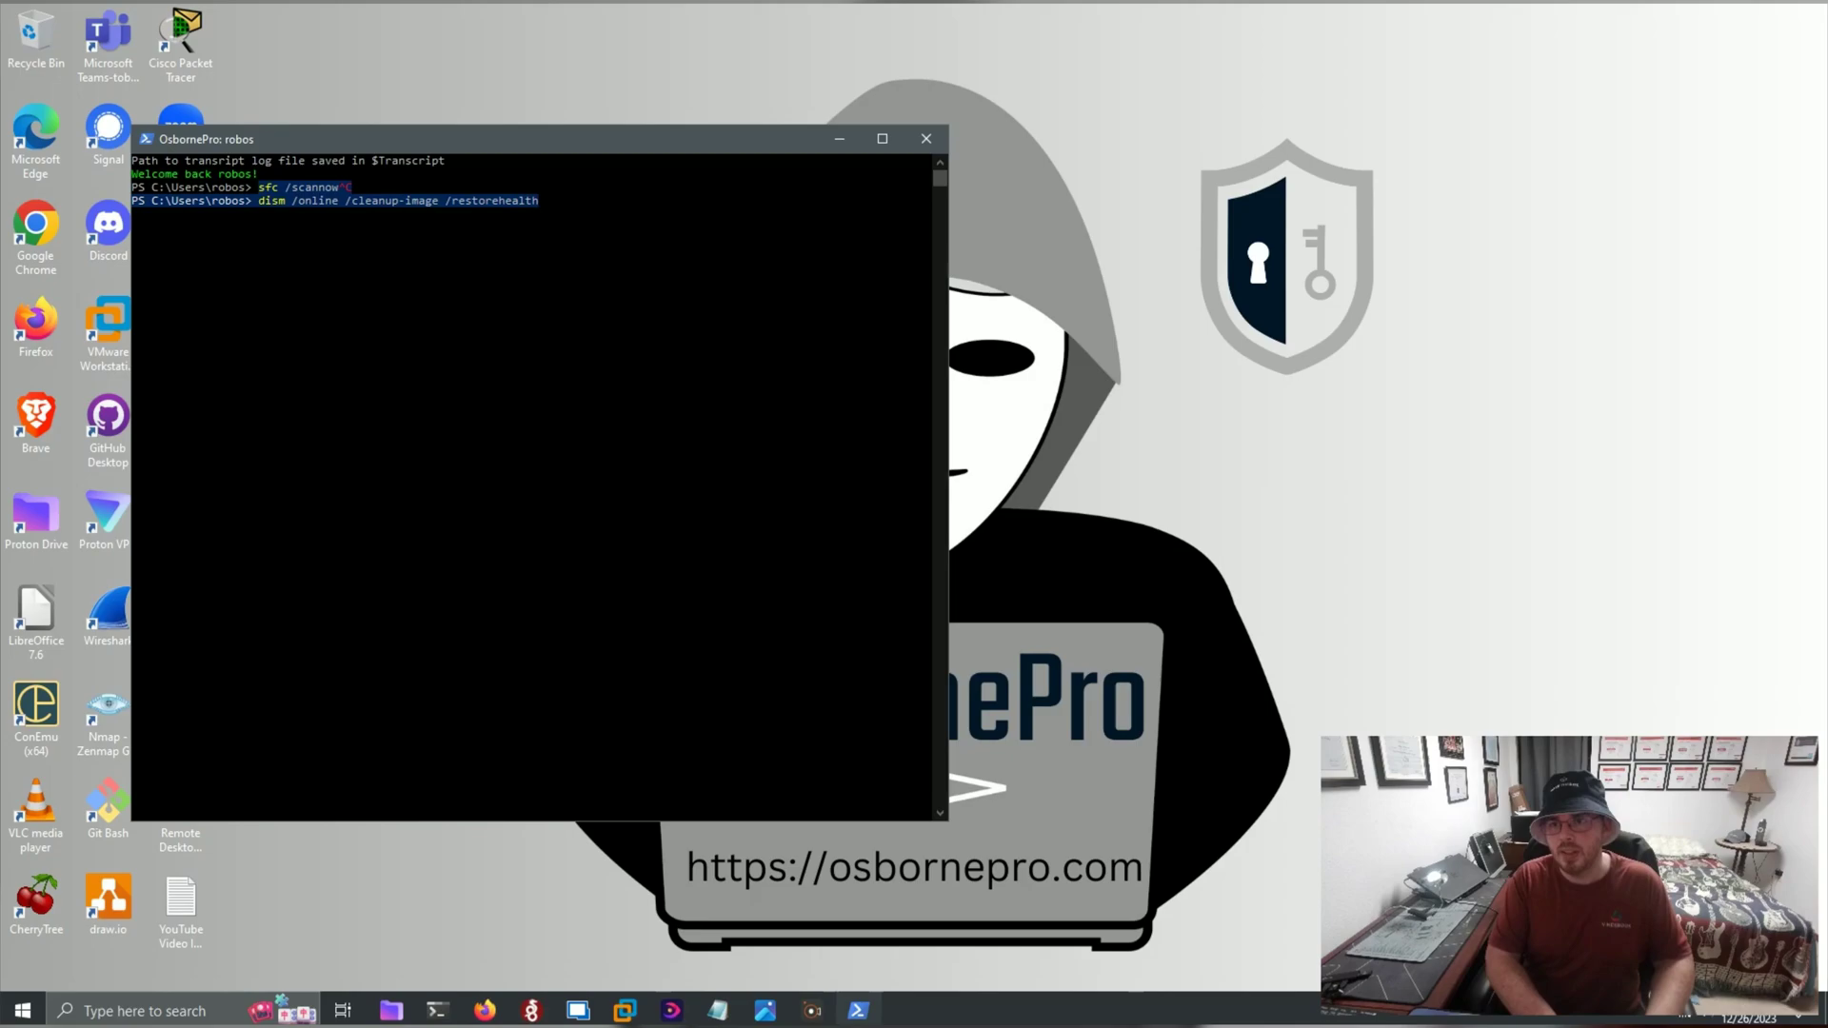